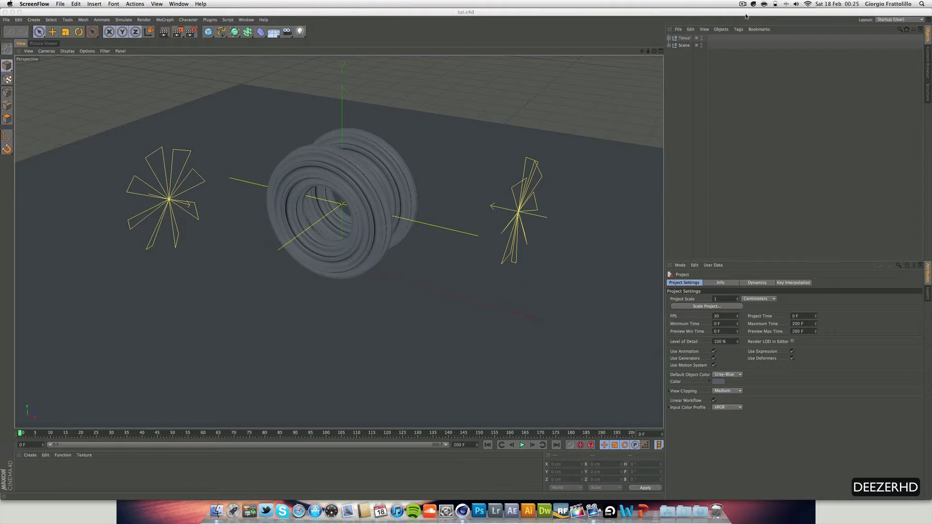
Add the Overhead Softbox light preset to the scene and set its brightness to 130%.
left_click(928, 58)
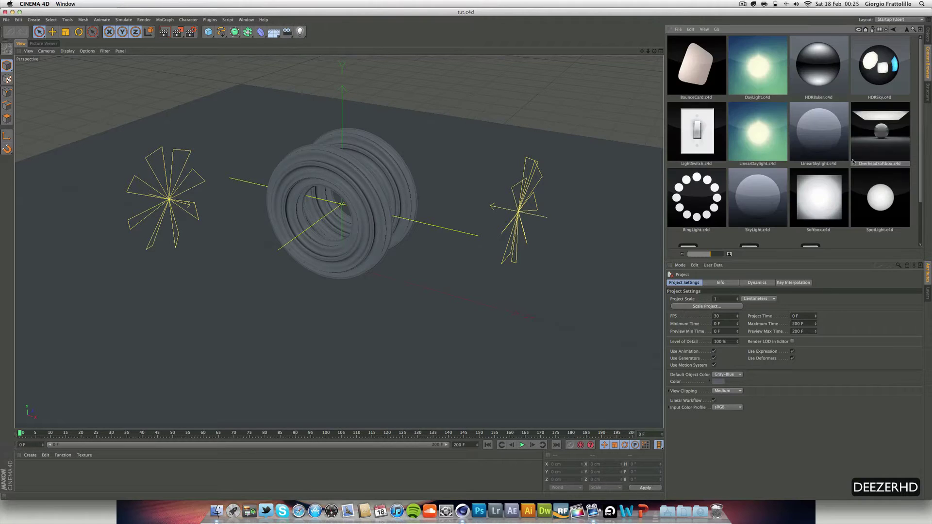
left_click_drag(880, 141, 398, 167)
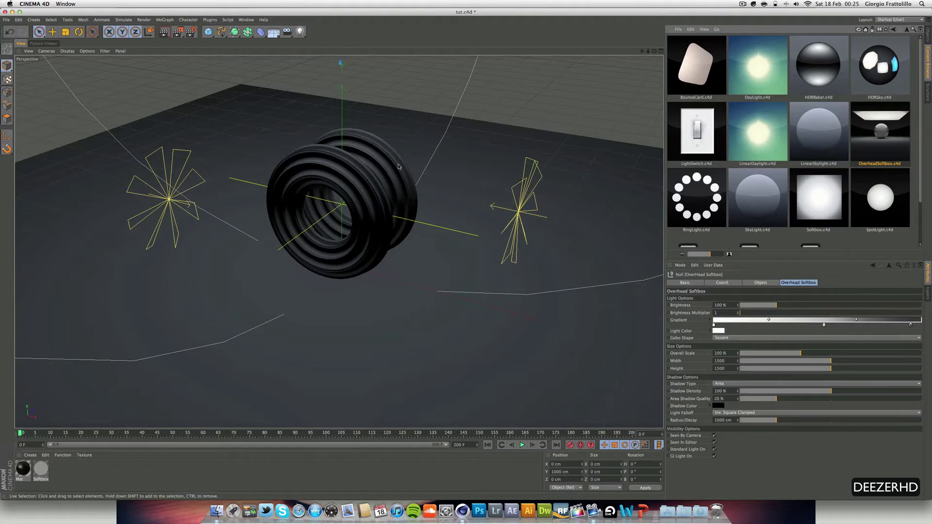
left_click(928, 41)
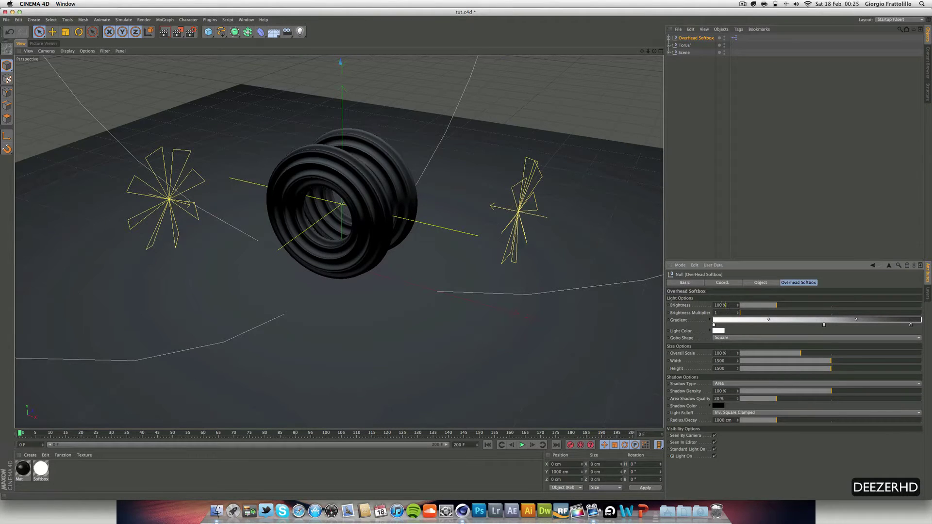
left_click(720, 304)
type("130")
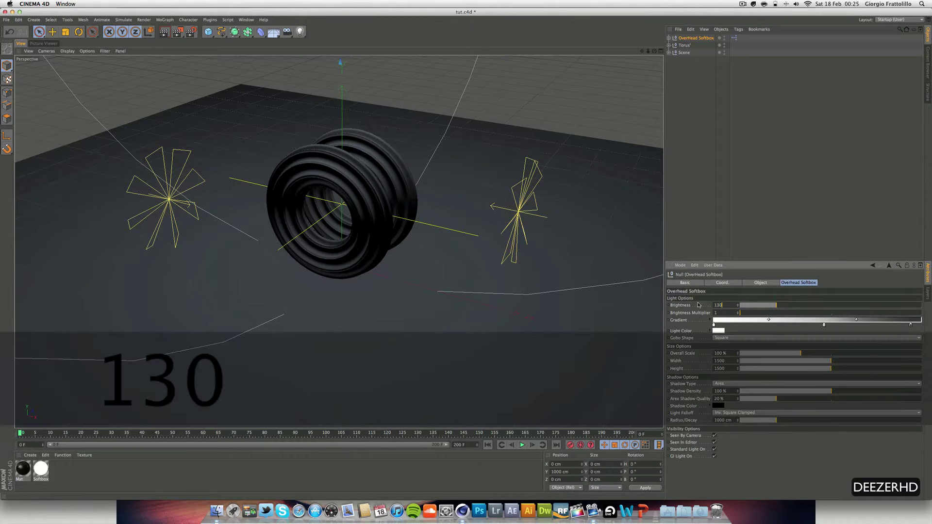
key("Return")
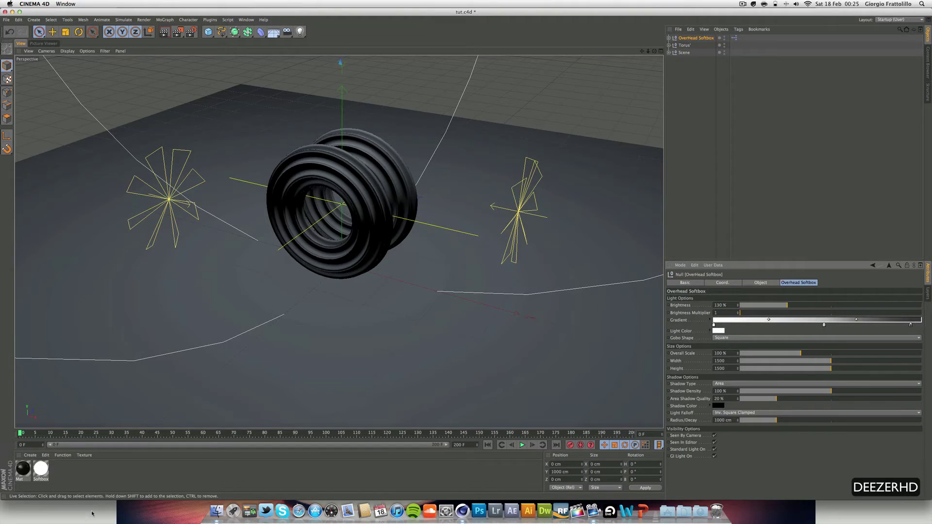
Create a new material and apply it to the Background and Floor objects inside the Scene group.
double_click(89, 481)
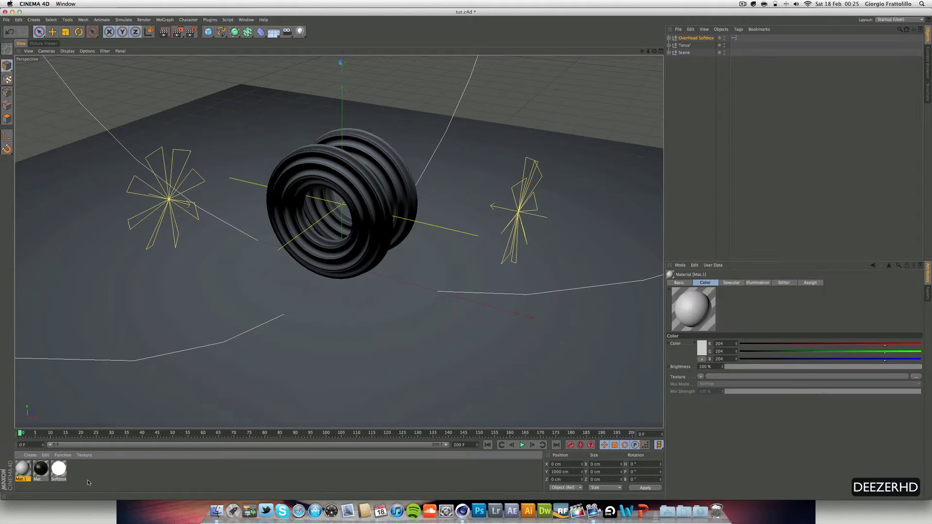
left_click(668, 53)
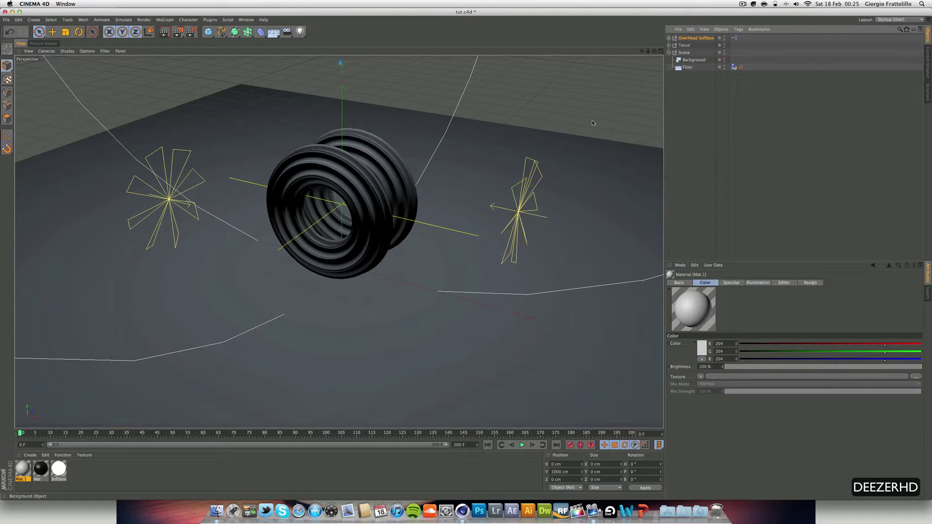
left_click_drag(23, 469, 694, 59)
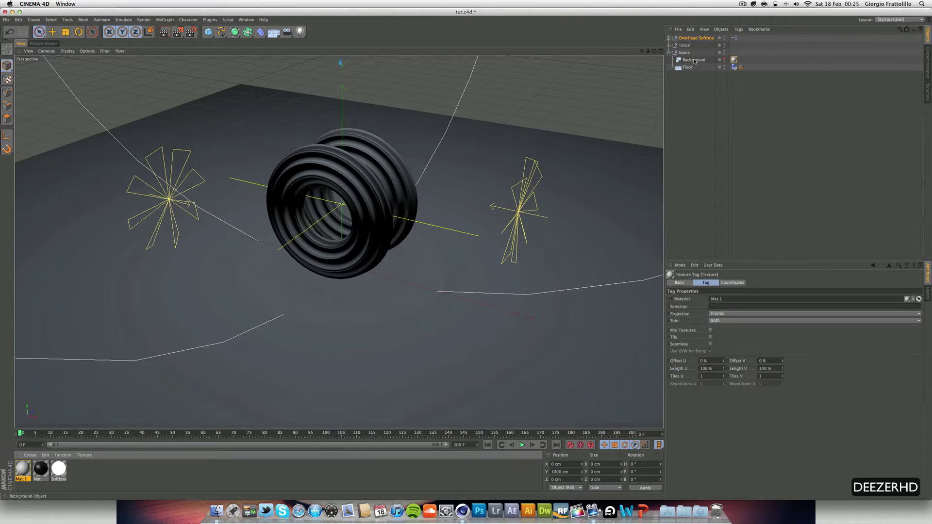
left_click_drag(57, 467, 687, 69)
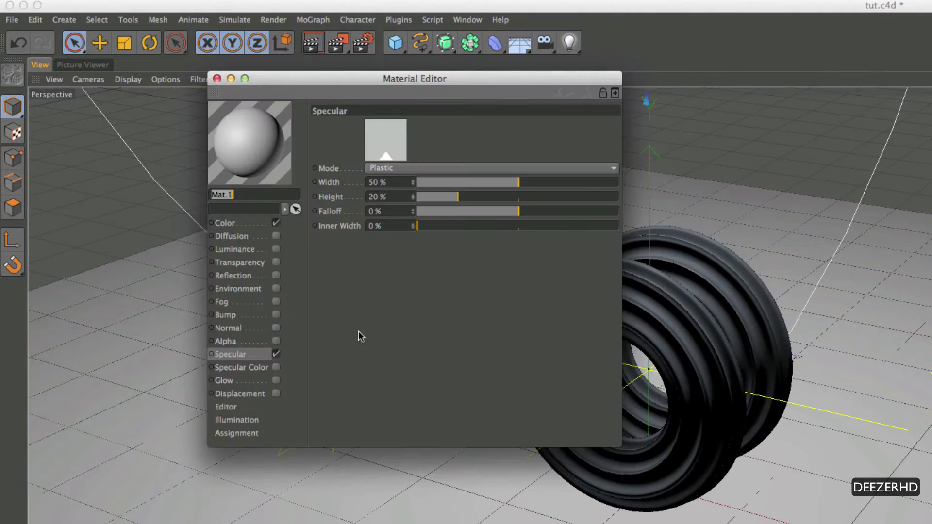
Disable the new material's specular channel and set its color to RGB 44, 44, 44.
left_click(275, 353)
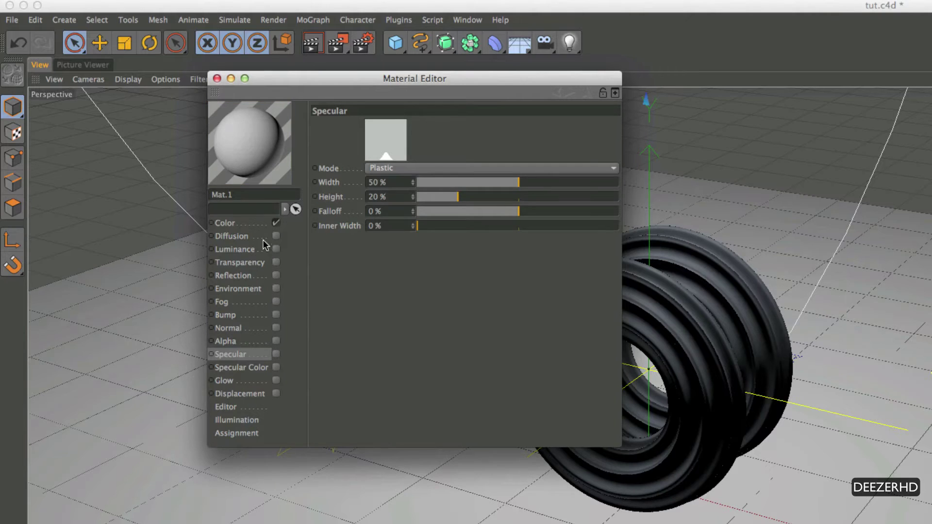
left_click(257, 224)
left_click(410, 126)
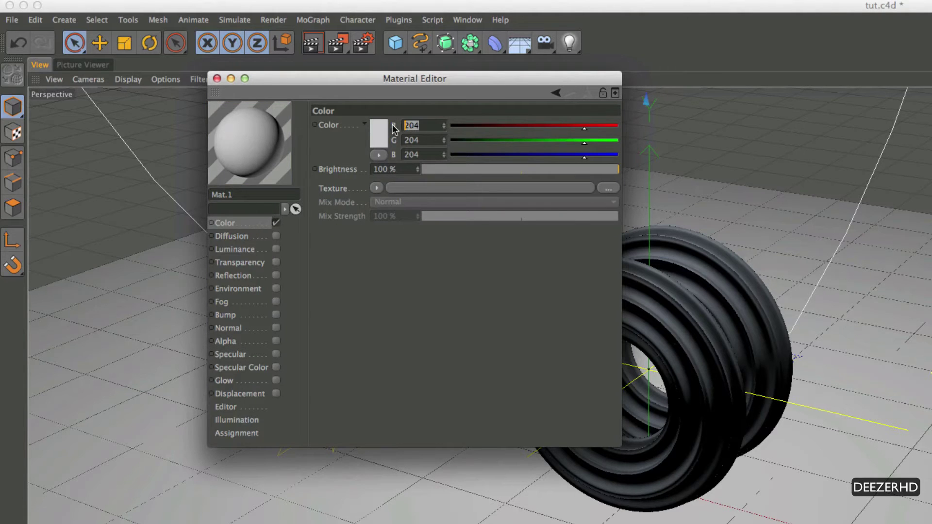
type("44")
key("Tab")
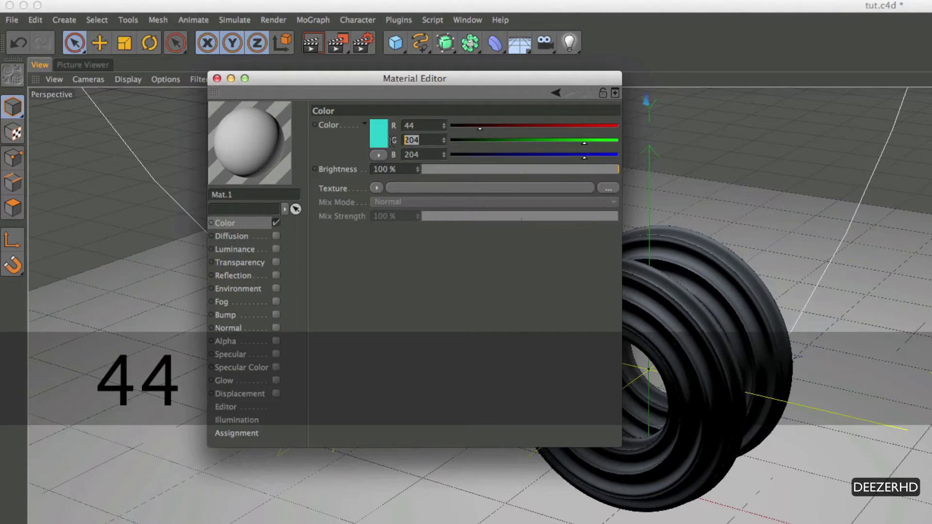
type("44")
key("Tab")
type("44")
key("Return")
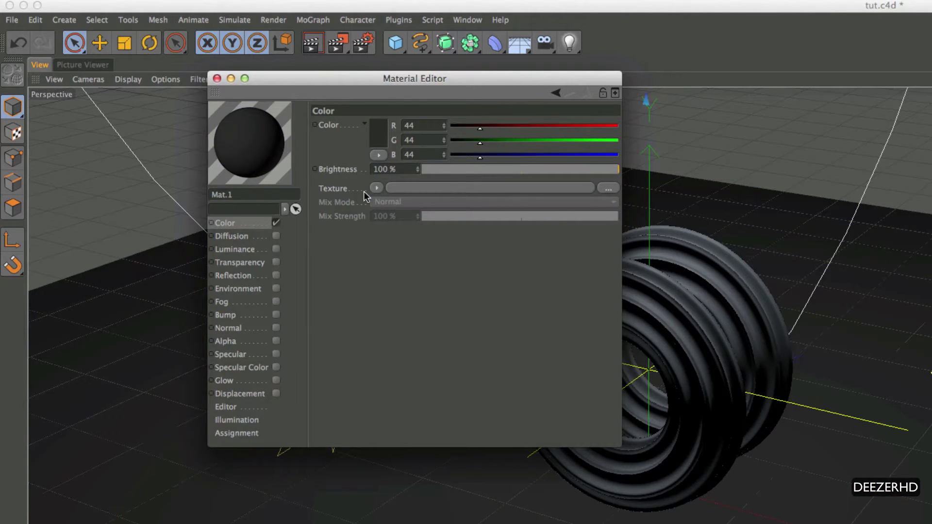
Enable reflection on the dark floor material with 30% brightness and 7% blurriness, and close its editor.
left_click(276, 275)
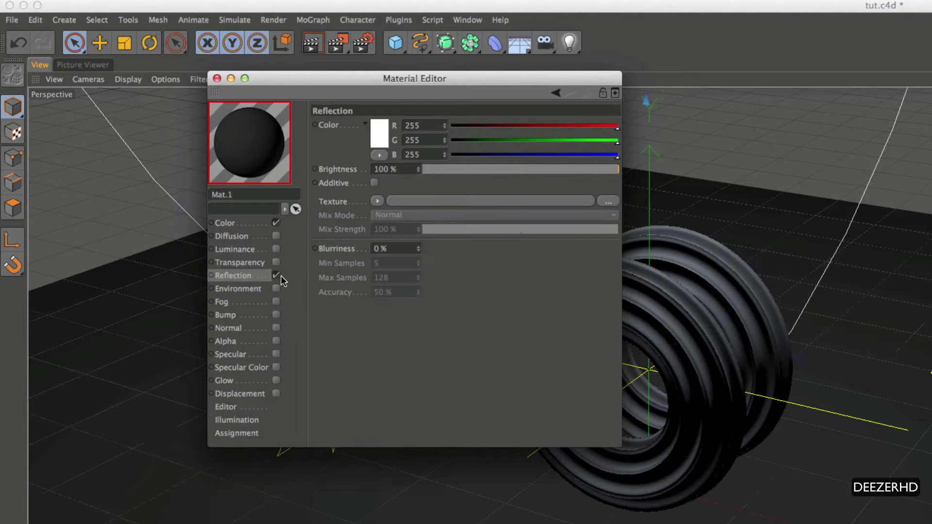
left_click_drag(403, 169, 367, 169)
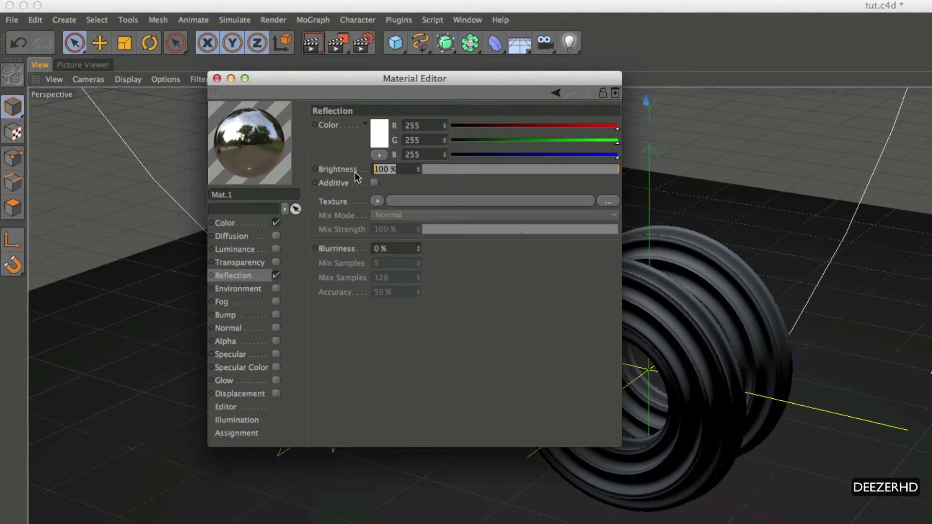
type("30")
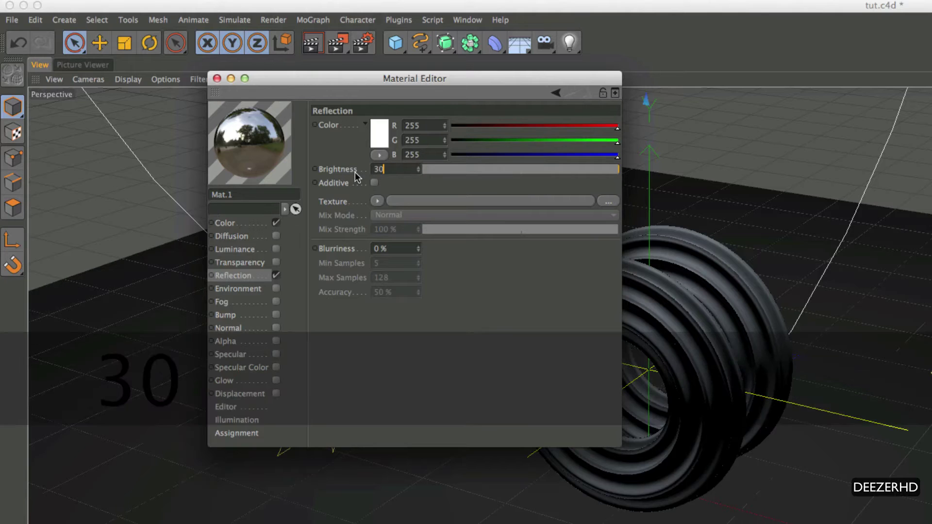
key("Return")
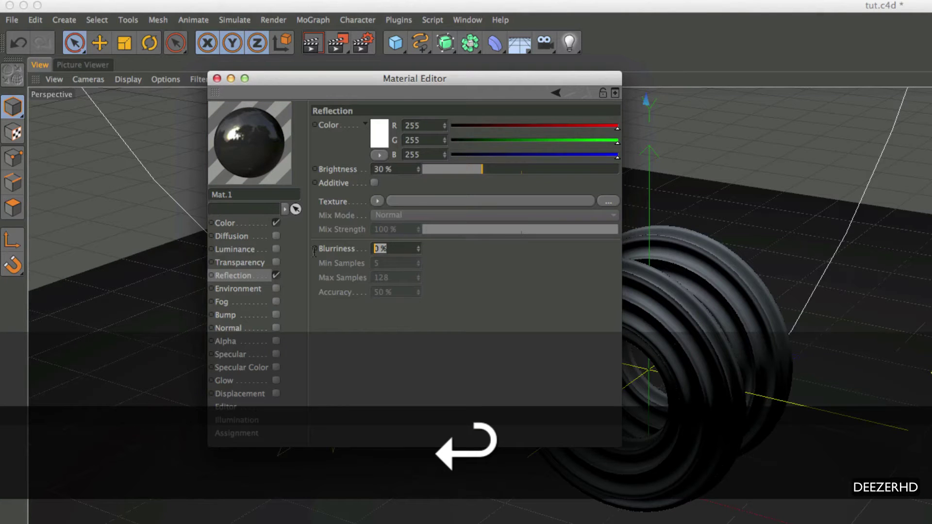
type("7")
key("Return")
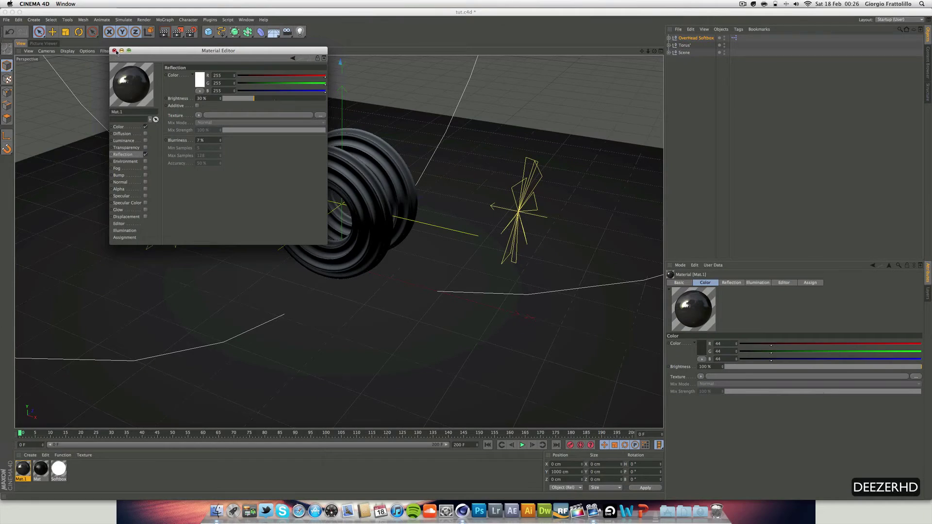
left_click(217, 78)
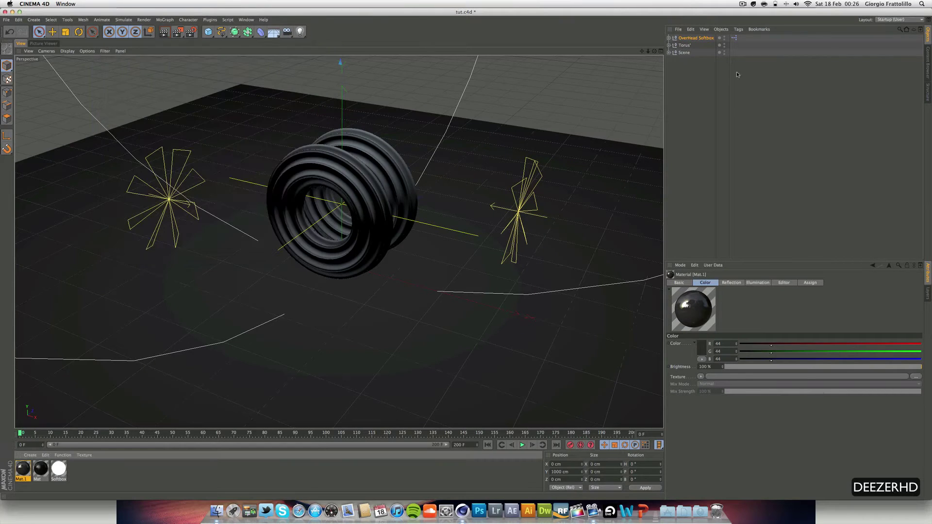
Inspect the Floor's compositing tag and turn off Seen By Camera for the Overhead Softbox.
left_click(670, 53)
left_click(741, 67)
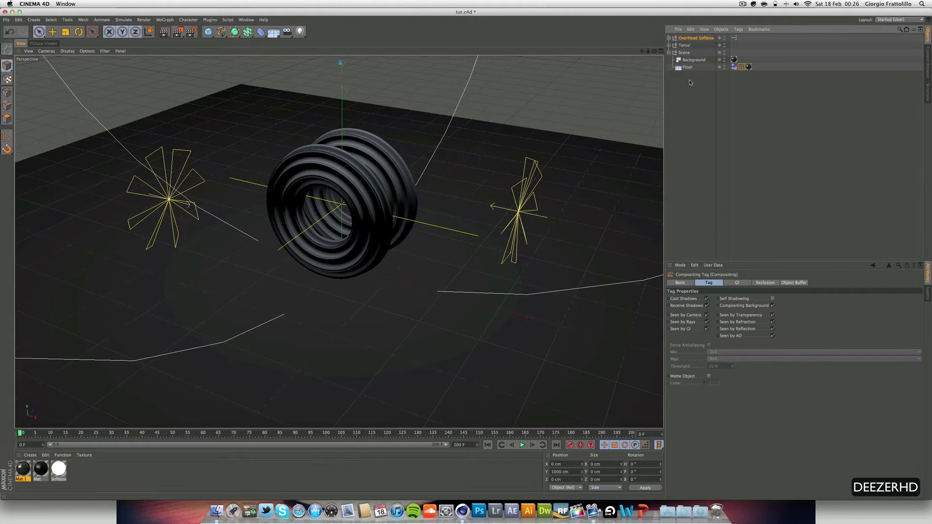
left_click(692, 38)
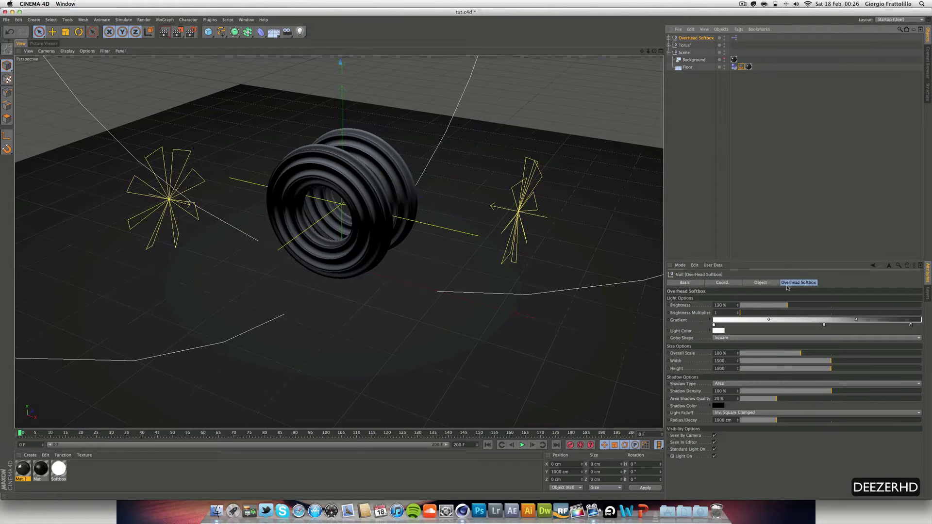
left_click(714, 436)
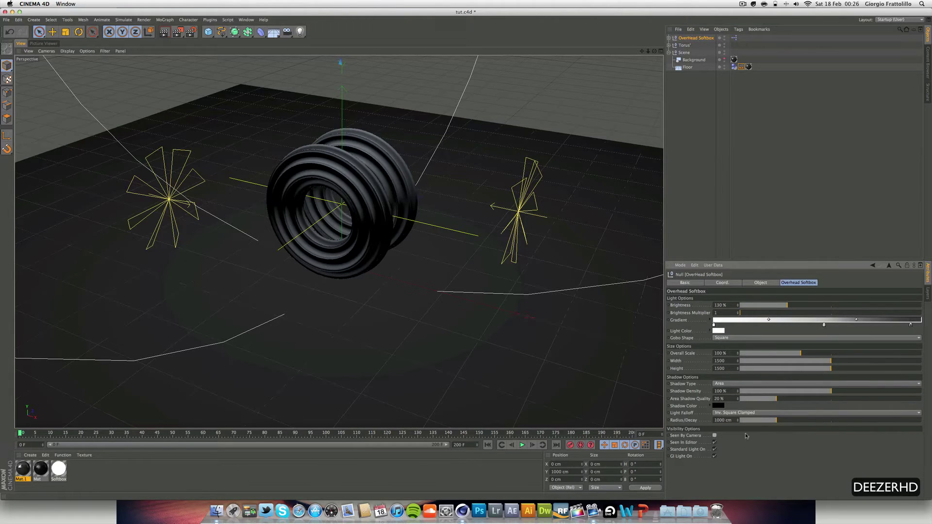
Turn off Seen by Reflection in the compositing tag of the Softbox object inside Overhead Softbox, and render the view.
left_click(669, 38)
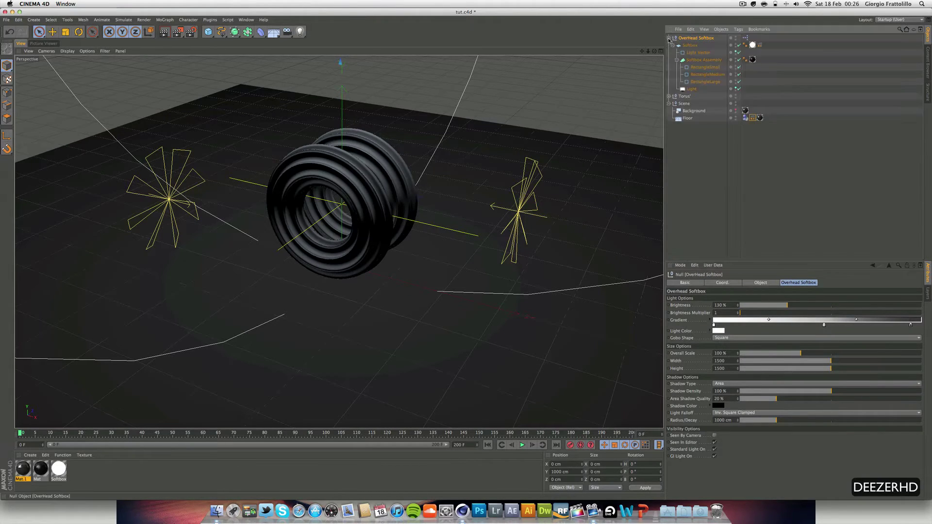
left_click(759, 44)
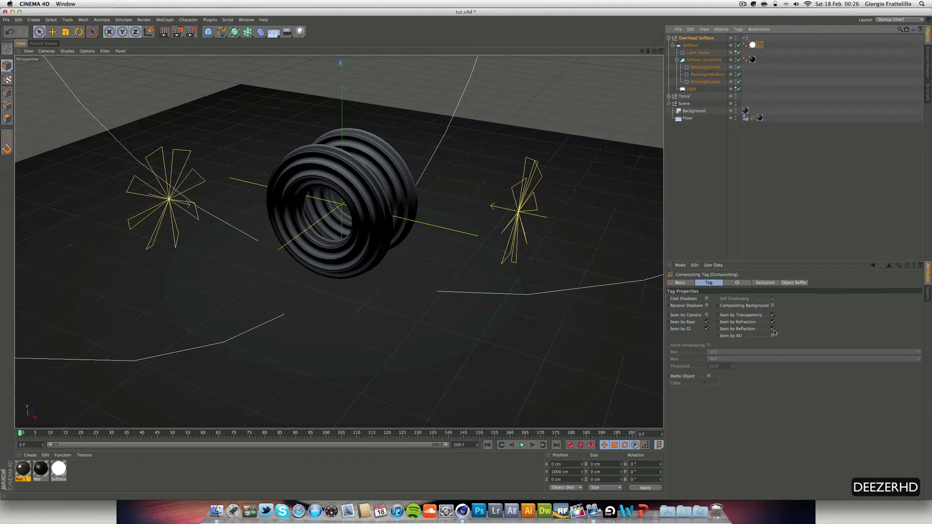
left_click(773, 329)
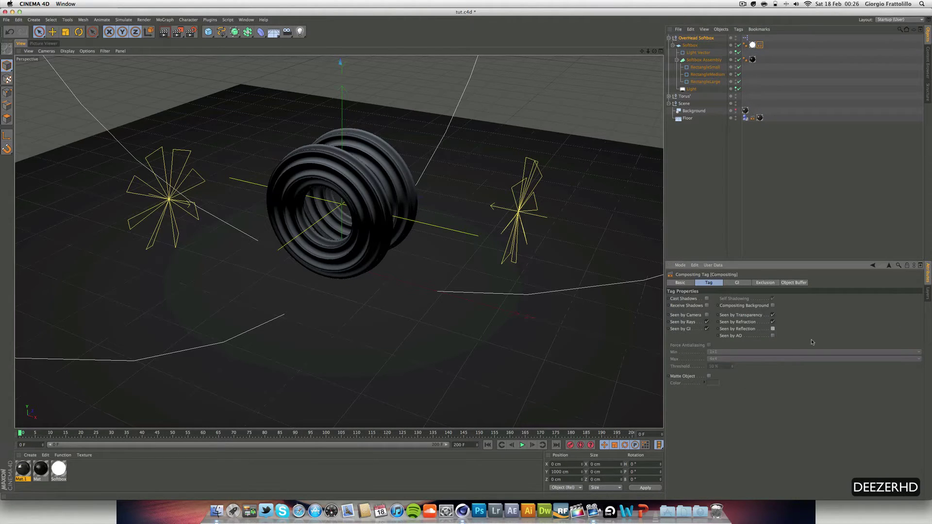
left_click(669, 37)
left_click(167, 31)
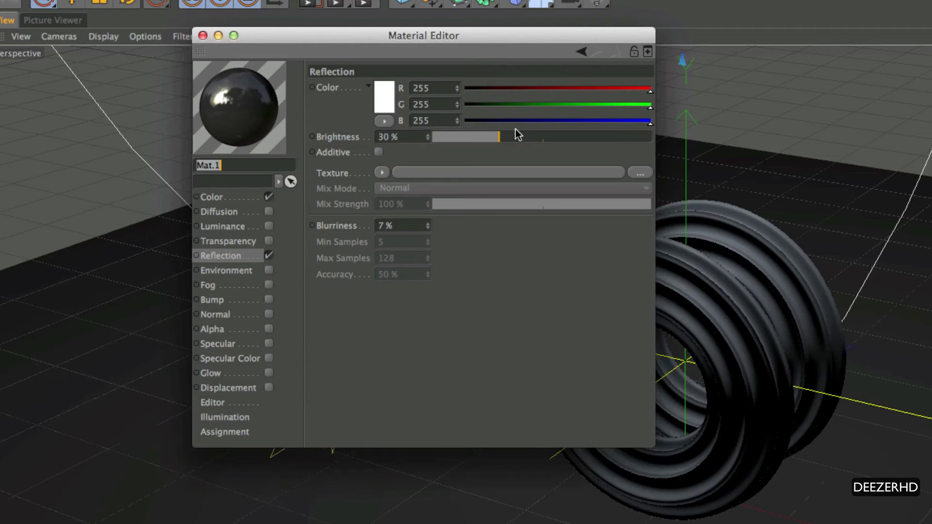
Raise the floor material's reflection brightness to 39% and enable its bump channel with a Noise texture.
left_click(520, 136)
left_click_drag(520, 136, 518, 136)
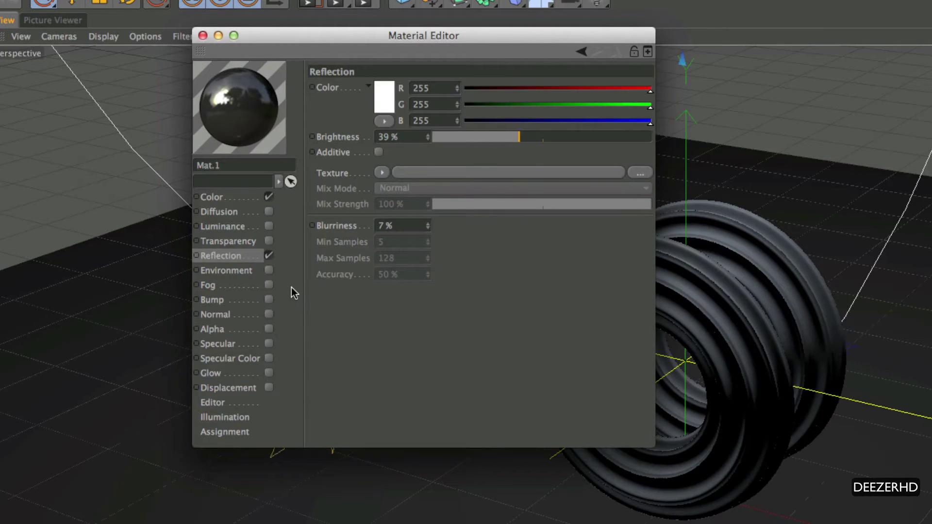
left_click(262, 301)
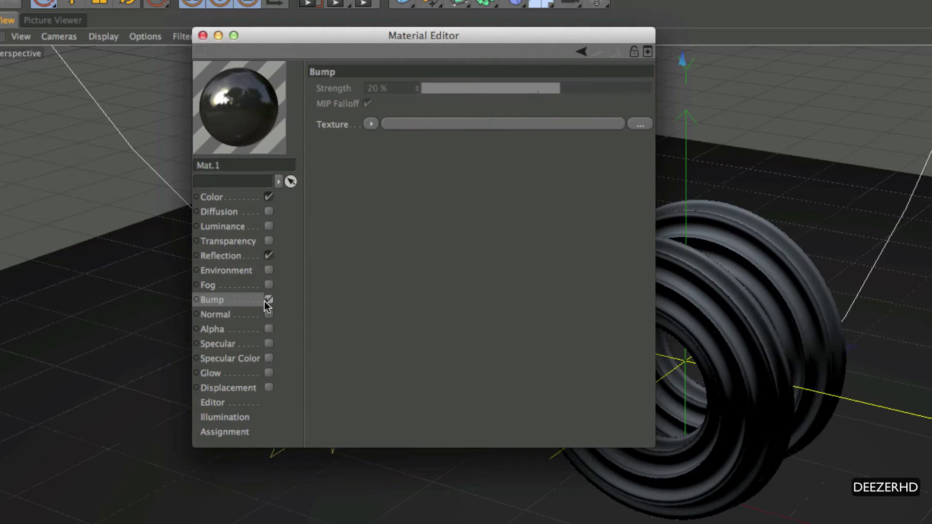
left_click(373, 124)
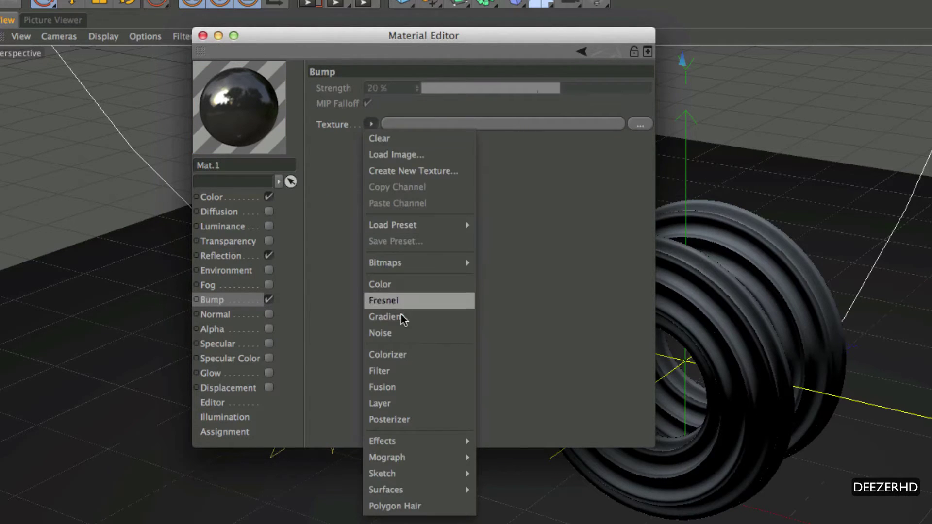
left_click(397, 332)
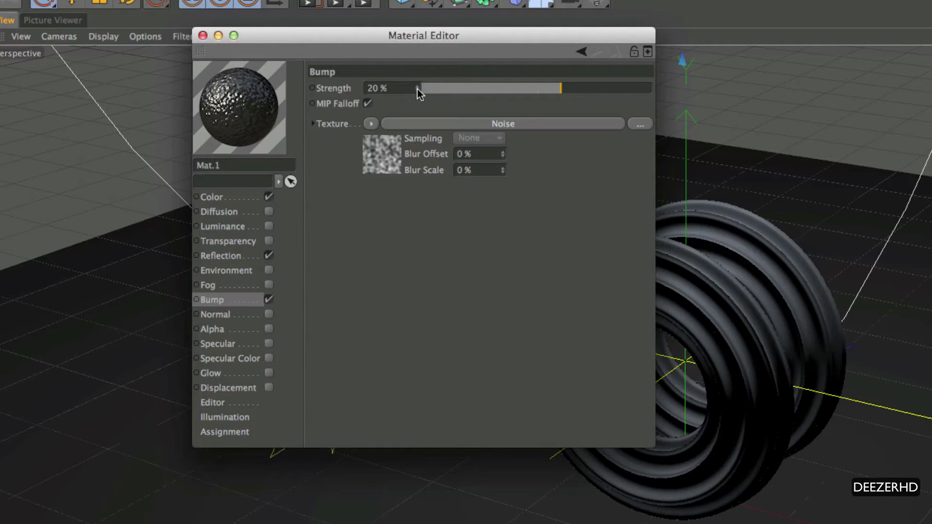
Lower the bump strength slightly and change the bump shader's noise type to Electric.
left_click_drag(560, 89, 541, 87)
left_click(467, 128)
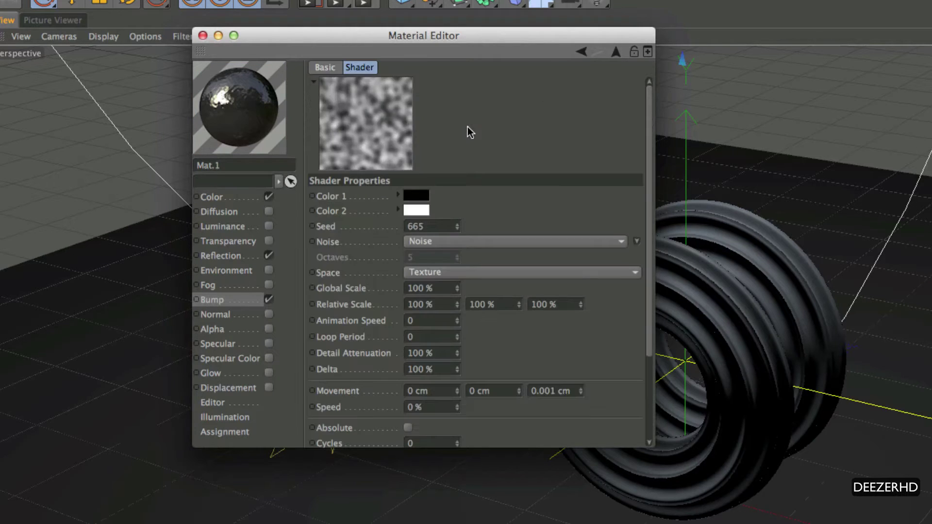
left_click(636, 241)
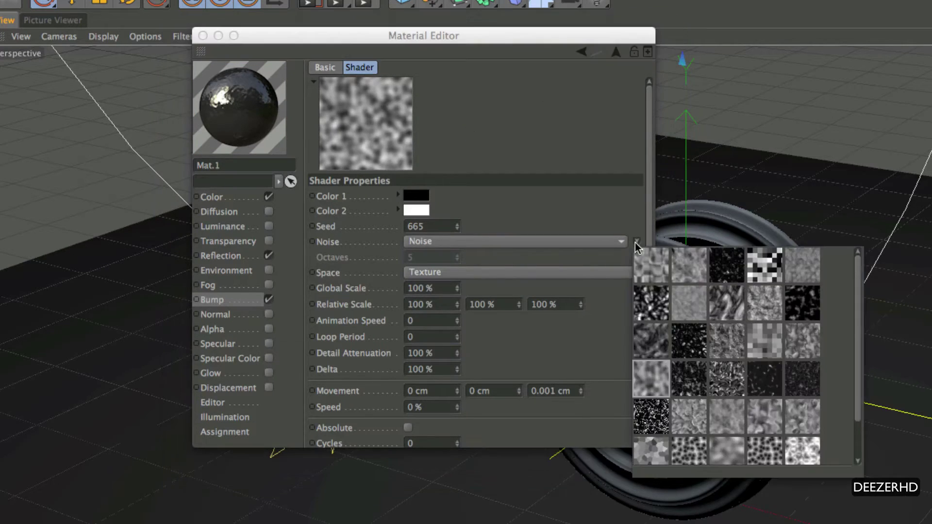
left_click(727, 377)
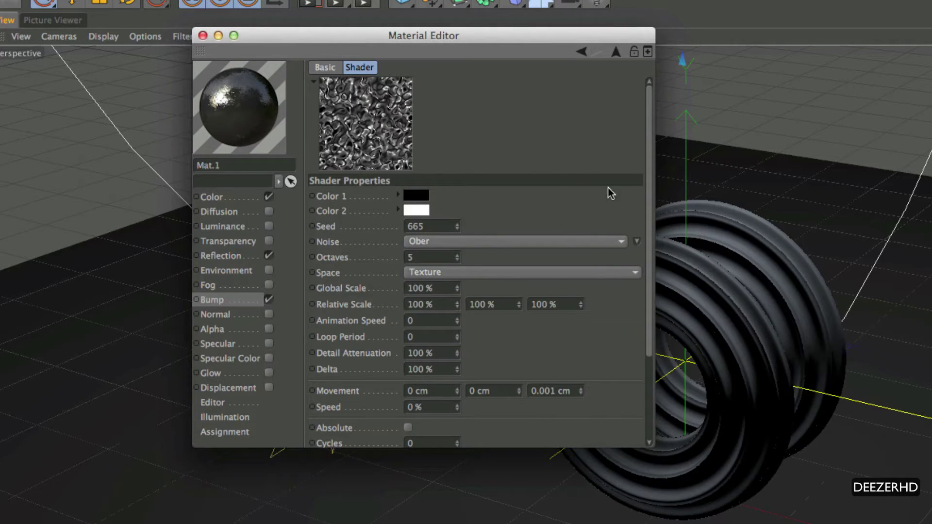
left_click(636, 241)
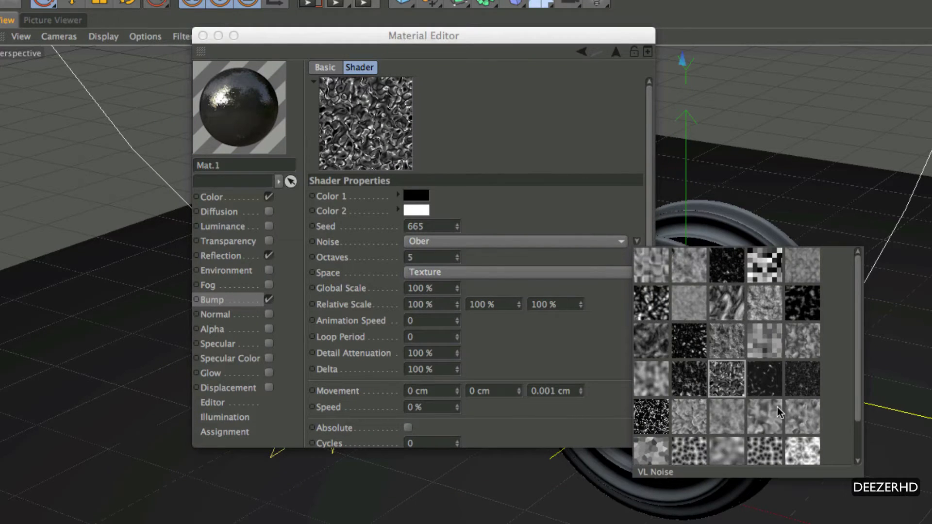
left_click(723, 304)
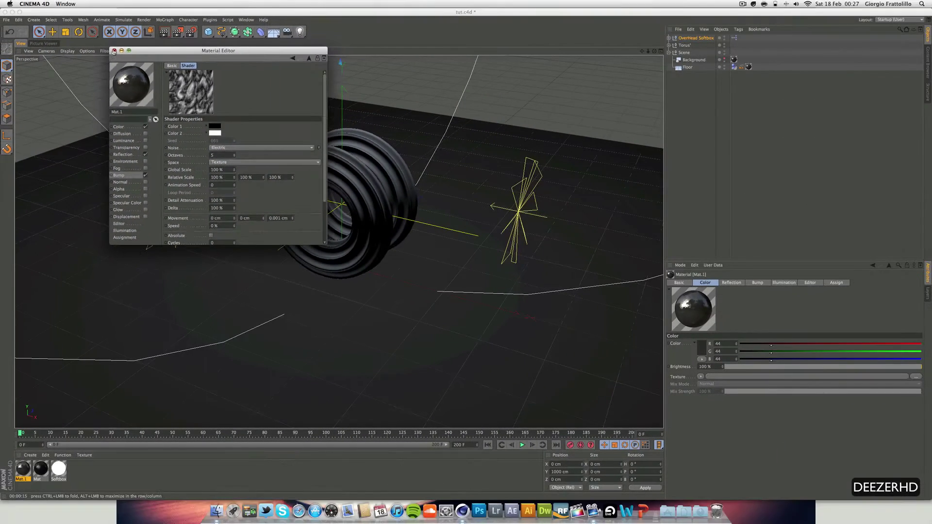
Close the material editor, render the view to check the bumpy floor, and look over the render output settings.
left_click(203, 35)
left_click(164, 31)
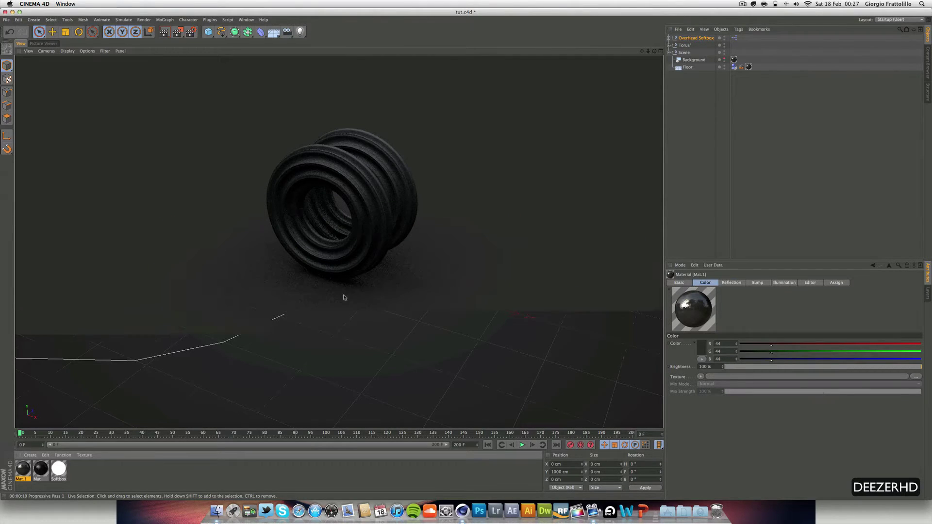
left_click(668, 188)
left_click(191, 31)
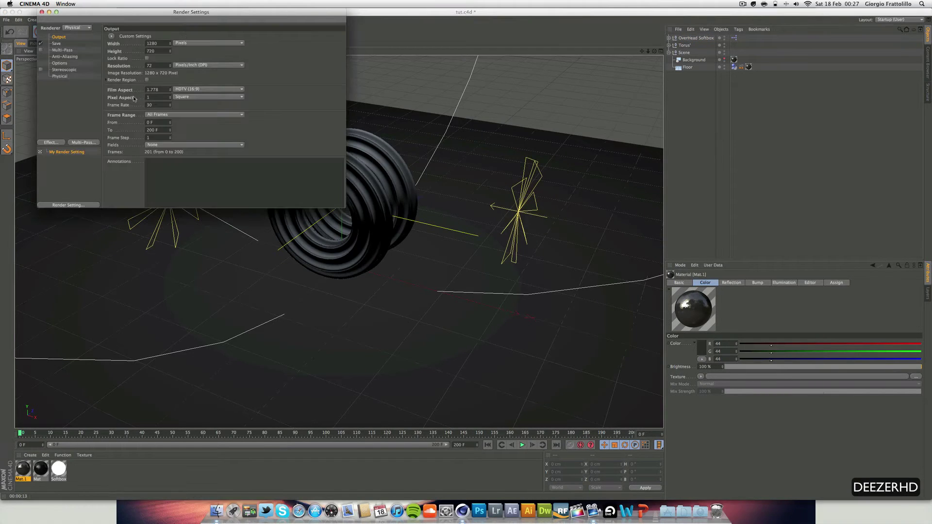
left_click(42, 12)
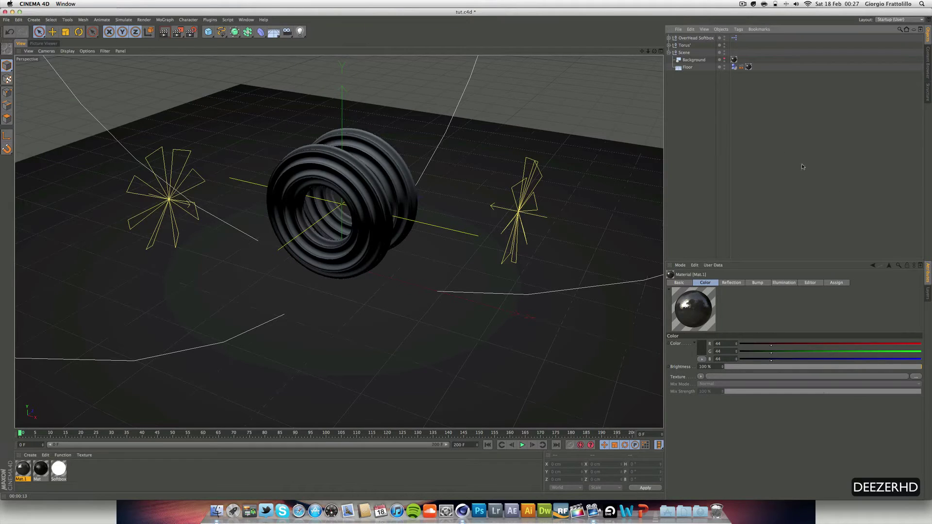
Collapse the Scene group and set the Overhead Softbox's shadow density to 70%.
left_click(668, 53)
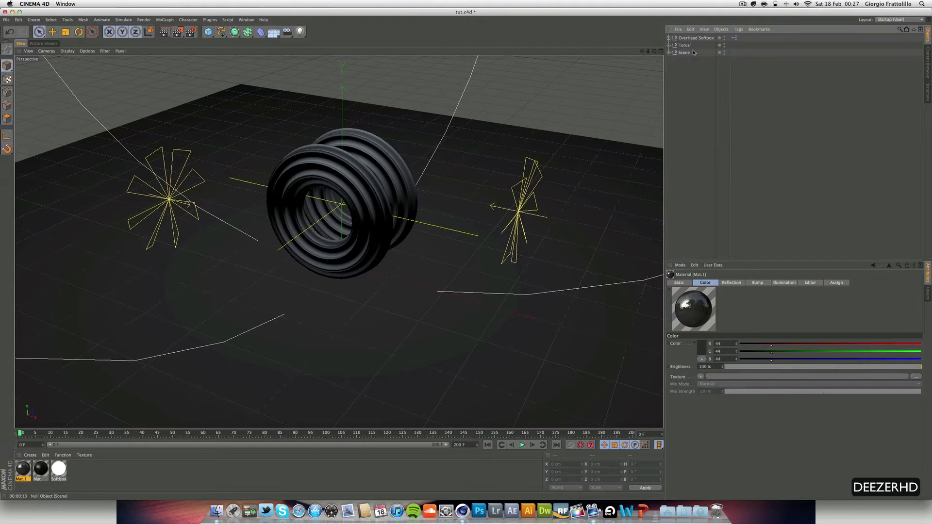
left_click(696, 37)
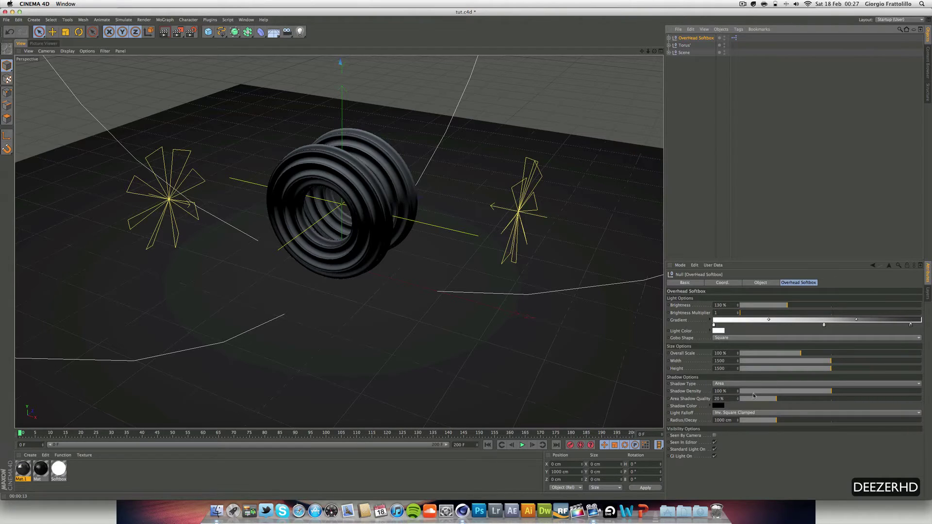
left_click(719, 398)
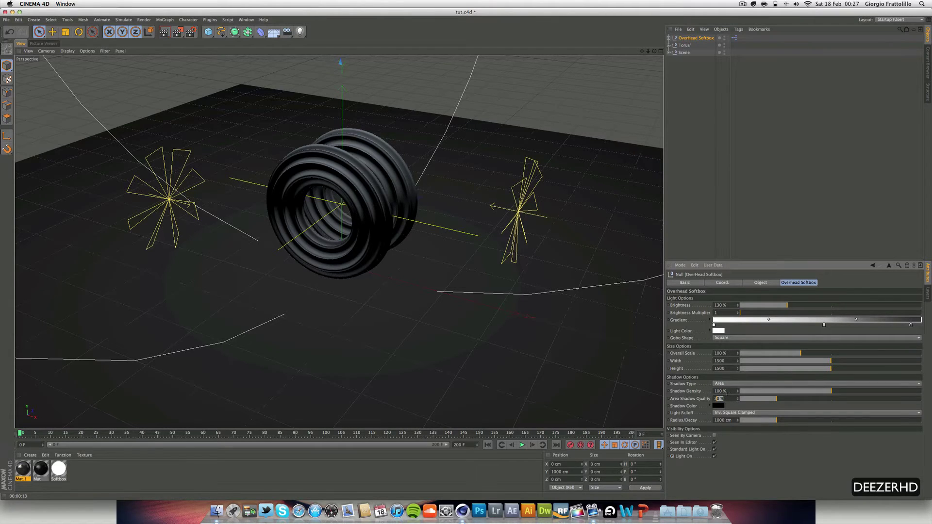
left_click(724, 391)
type("70")
key("Return")
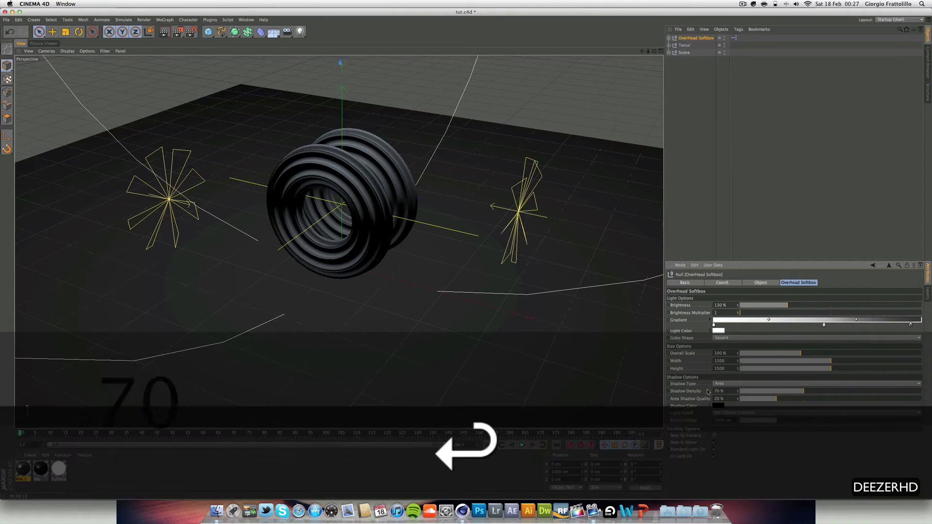
left_click(745, 99)
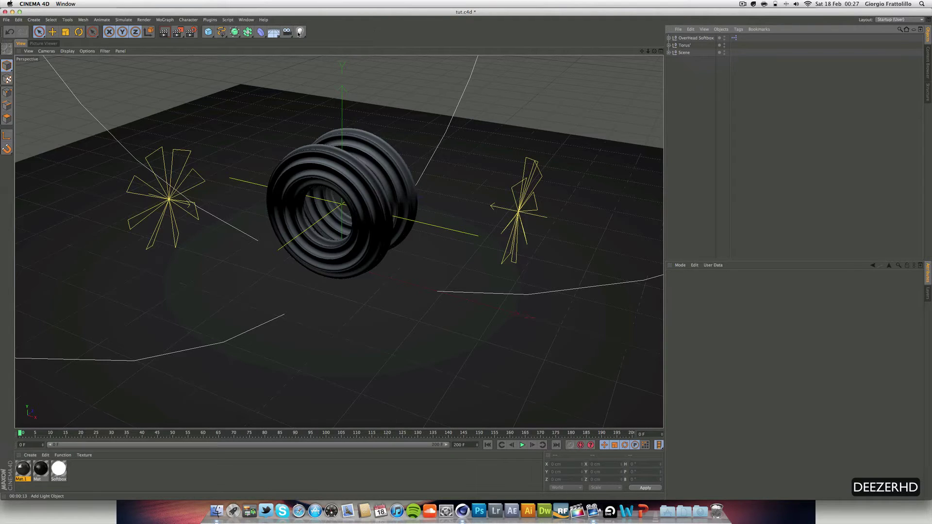
Load the HDRI_01 material preset from the Visualize materials' HDRI category.
left_click(32, 456)
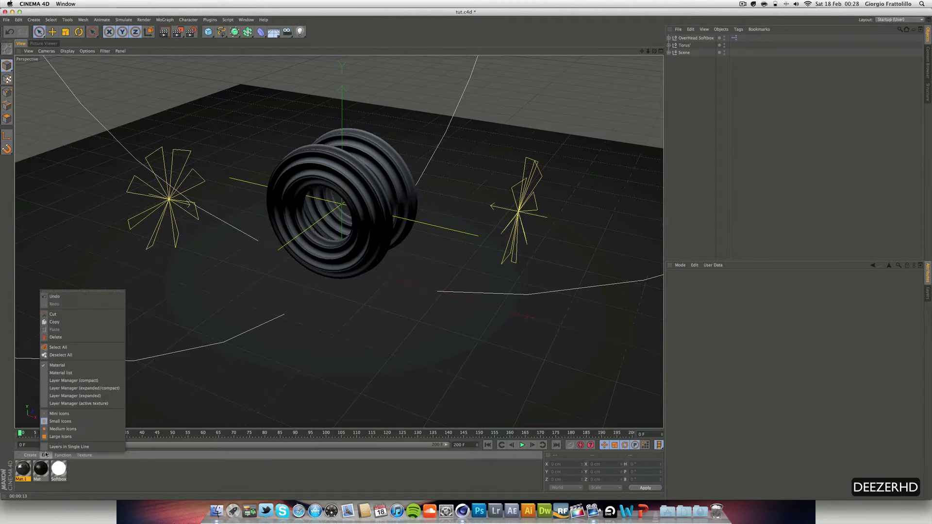
mouse_move(51, 443)
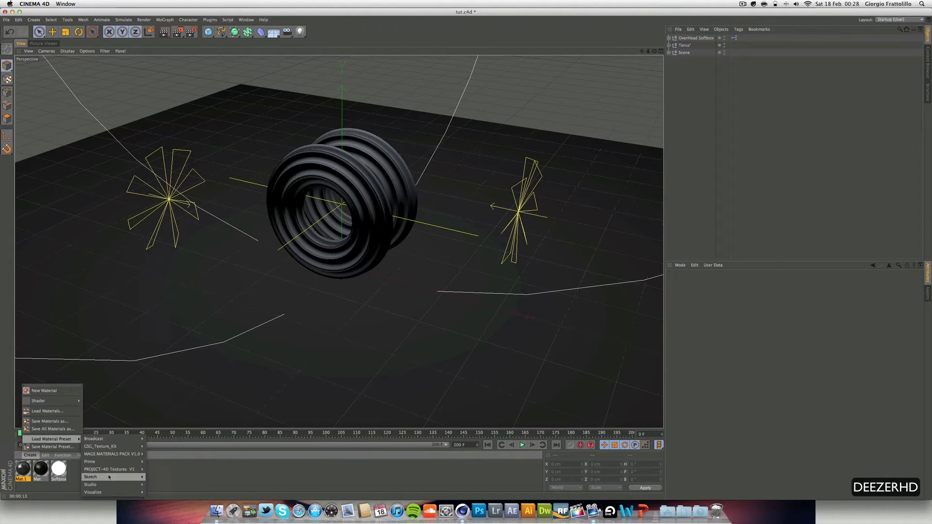
mouse_move(111, 485)
mouse_move(157, 485)
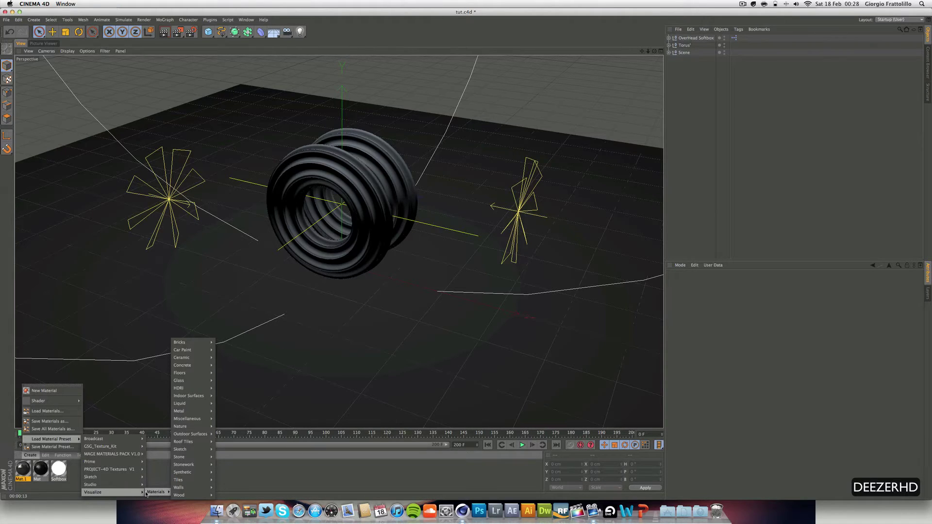
mouse_move(214, 388)
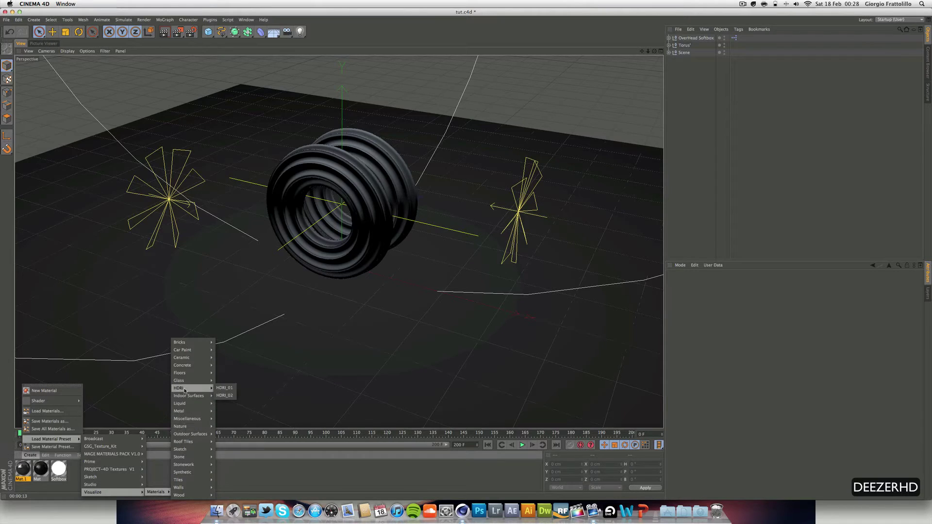
left_click(225, 388)
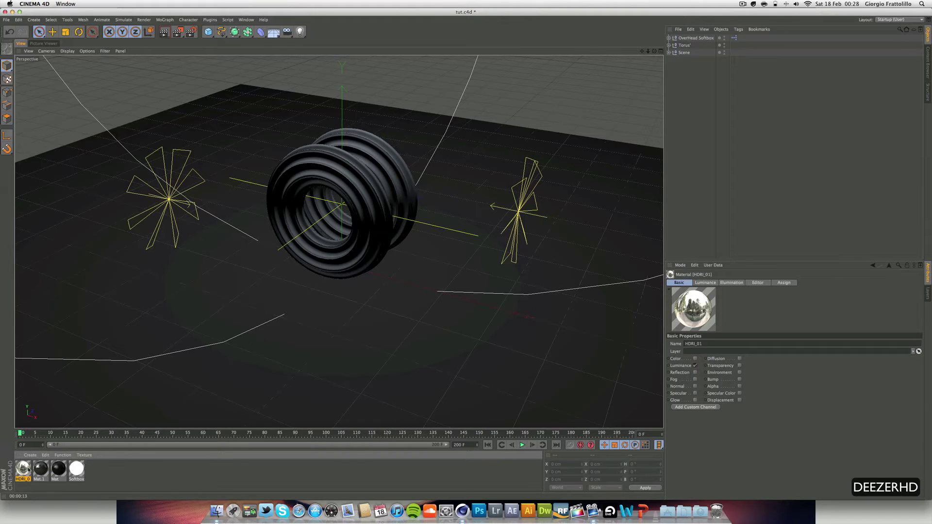
Add a sphere primitive and set its radius to 3000 cm so it surrounds the whole scene.
left_click(208, 31)
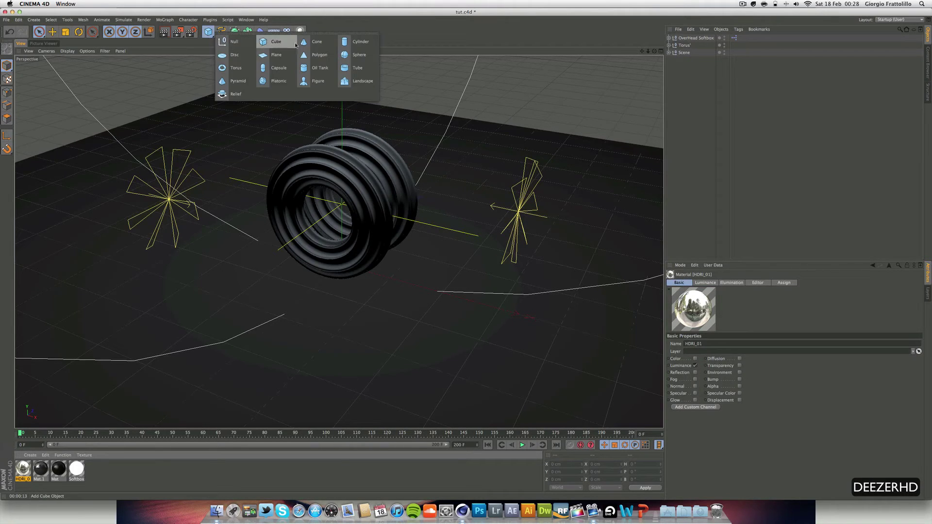
left_click(346, 54)
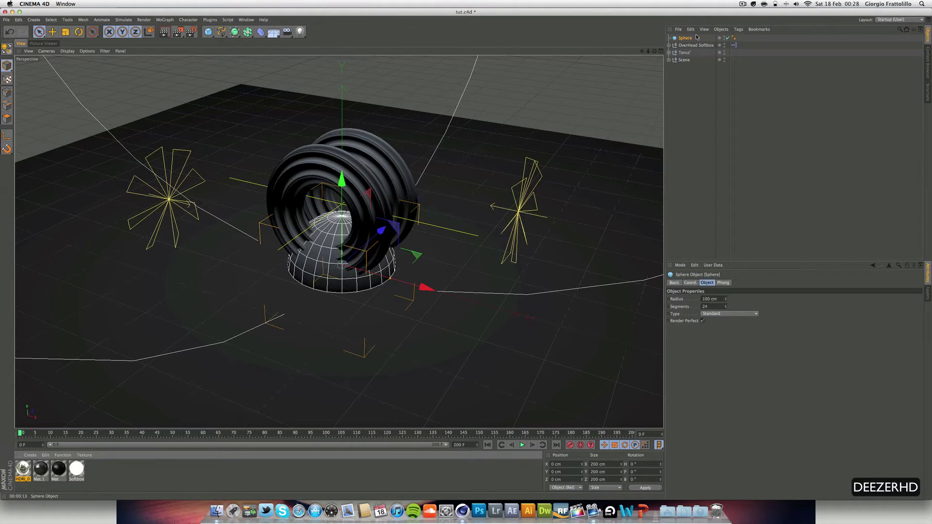
left_click(713, 299)
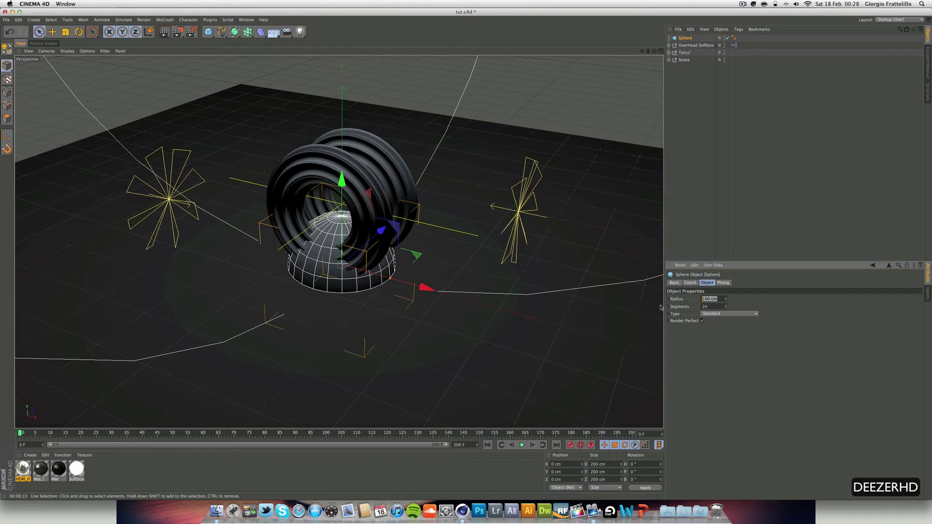
type("3000")
key("Return")
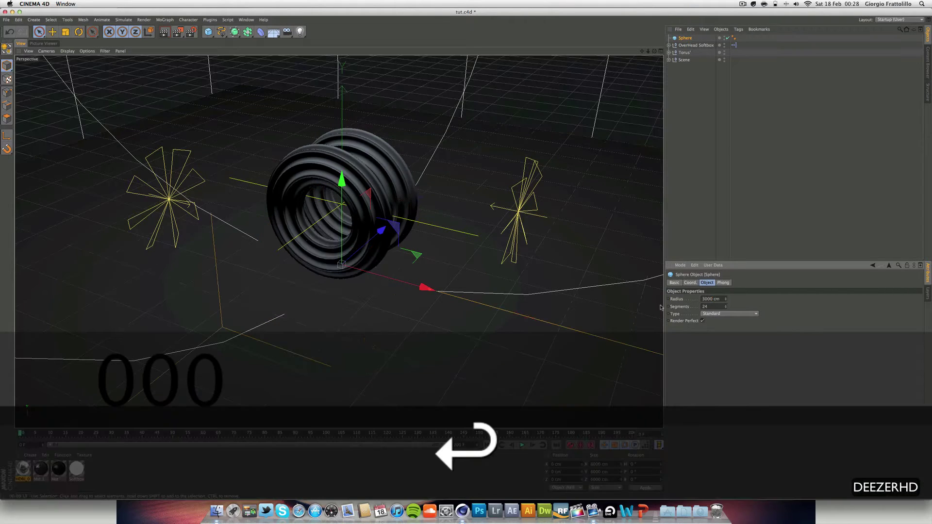
Add a compositing tag to the sphere and turn off Cast Shadows, Receive Shadows, Seen by Camera, Seen by GI and Seen by Rays.
right_click(684, 39)
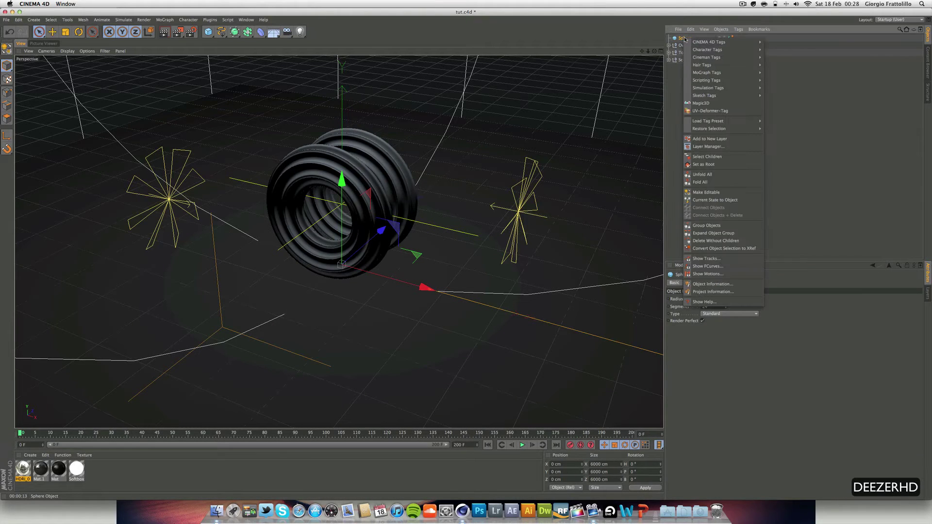
mouse_move(723, 42)
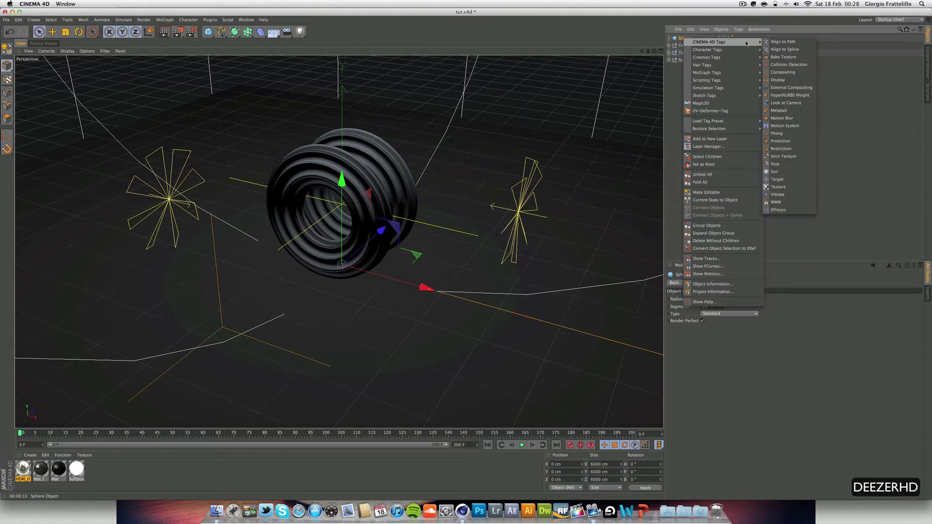
left_click(782, 72)
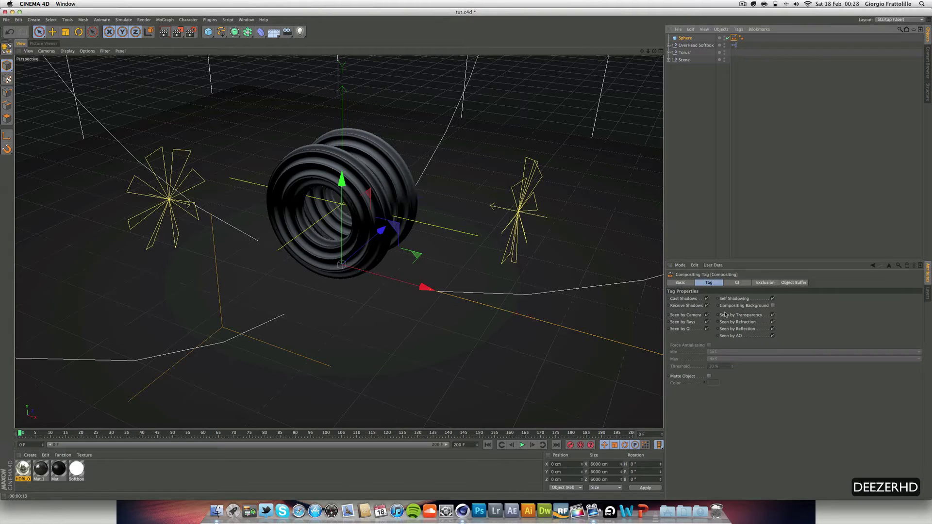
left_click(707, 299)
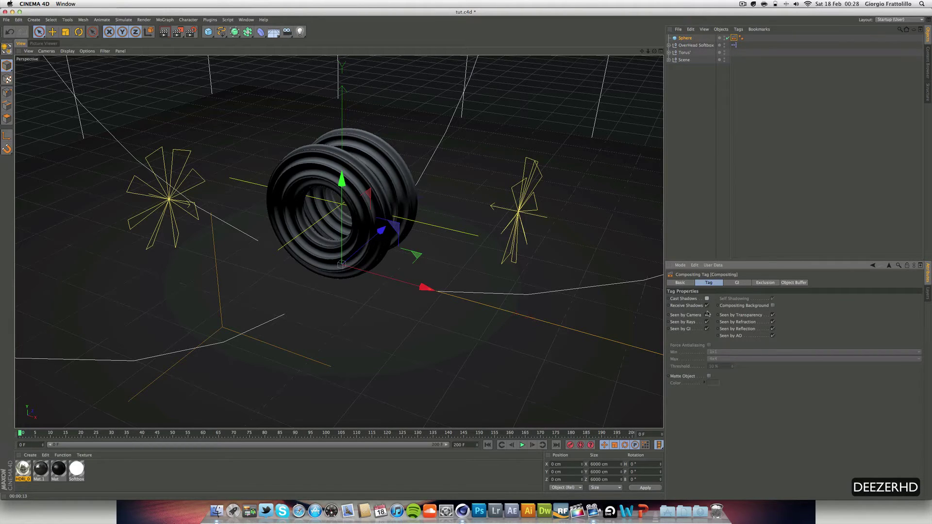
left_click(707, 306)
left_click(707, 315)
left_click(707, 329)
left_click(707, 322)
Apply the HDRI_01 material to the sphere and hide the sphere in the editor viewport.
left_click_drag(23, 468, 686, 38)
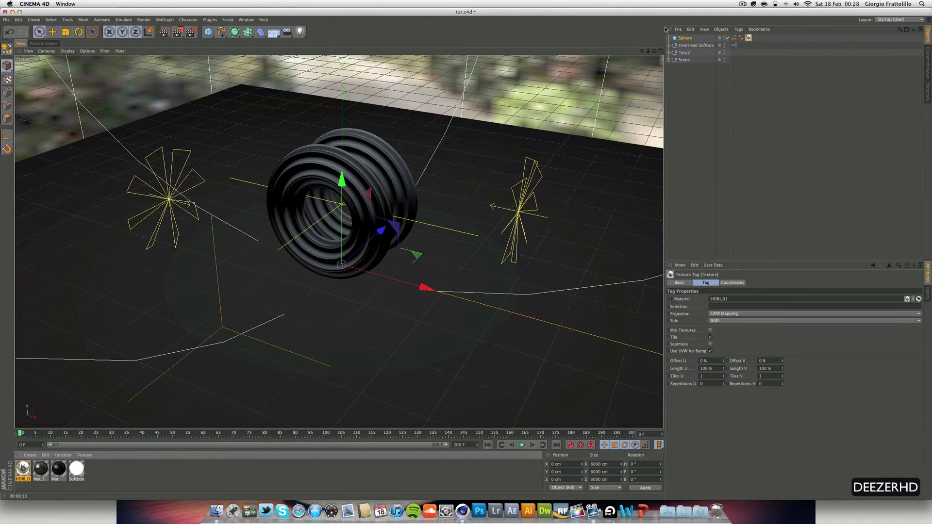
left_click(723, 37)
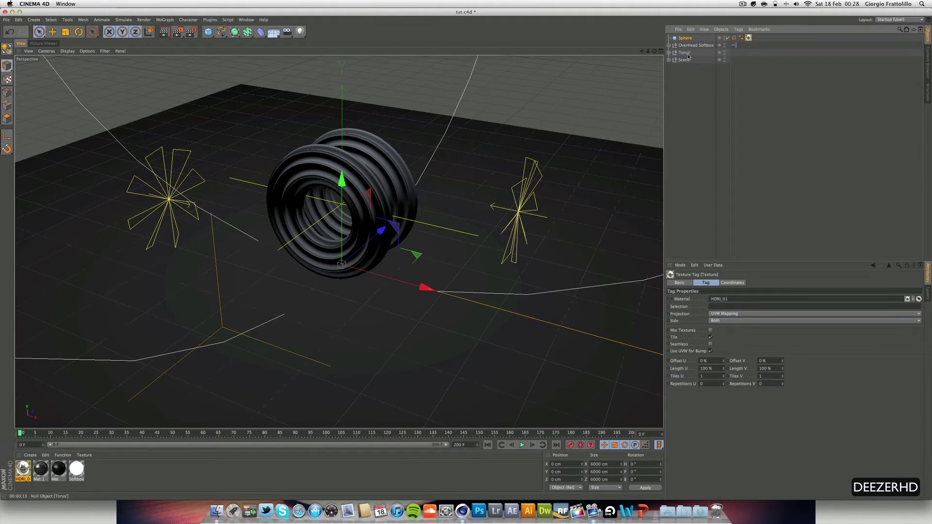
Move the sphere into the Scene group, rename it "reflections" and collapse the group.
left_click_drag(686, 61, 684, 60)
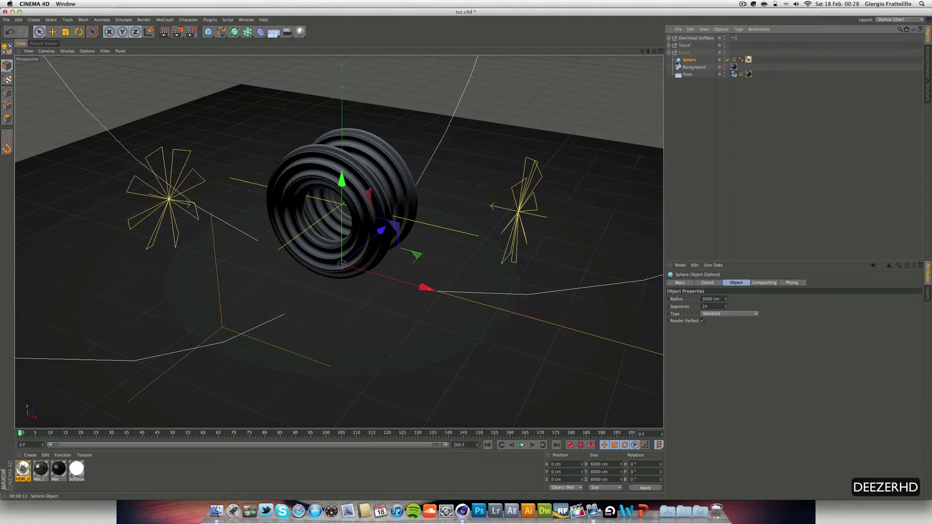
double_click(692, 60)
type("reflections")
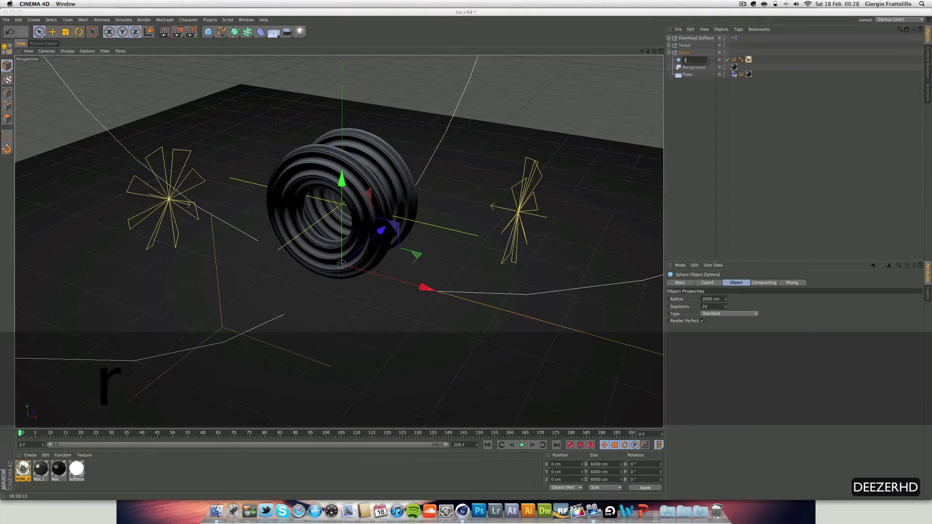
key("Return")
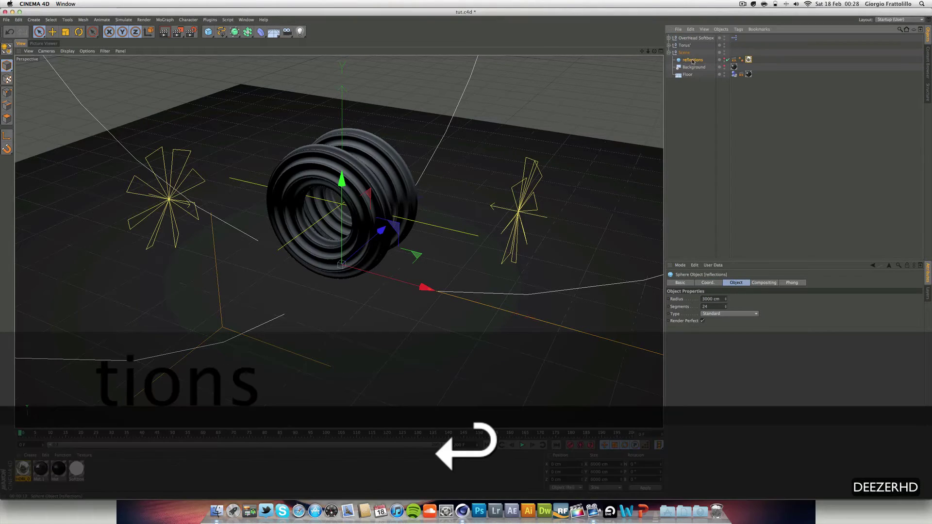
left_click(668, 52)
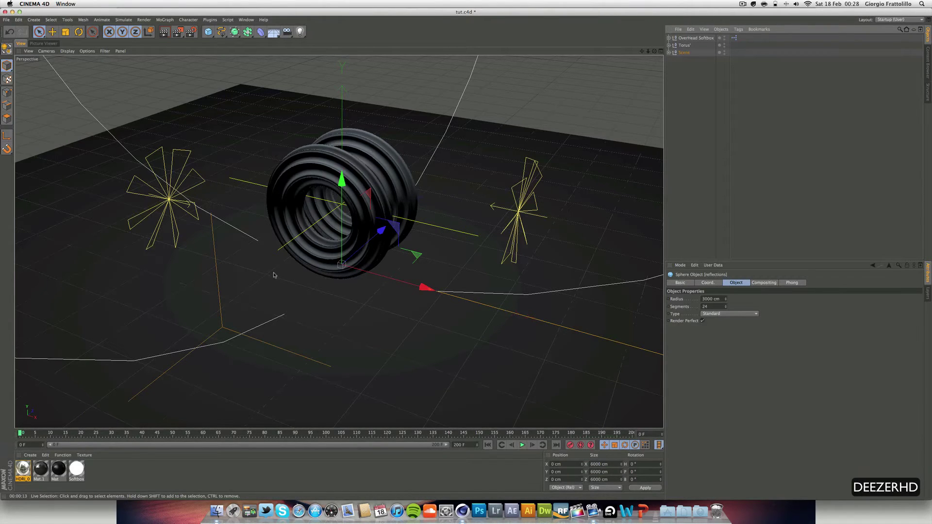
Create a new material, open it for editing and name it "wheel mat".
double_click(116, 469)
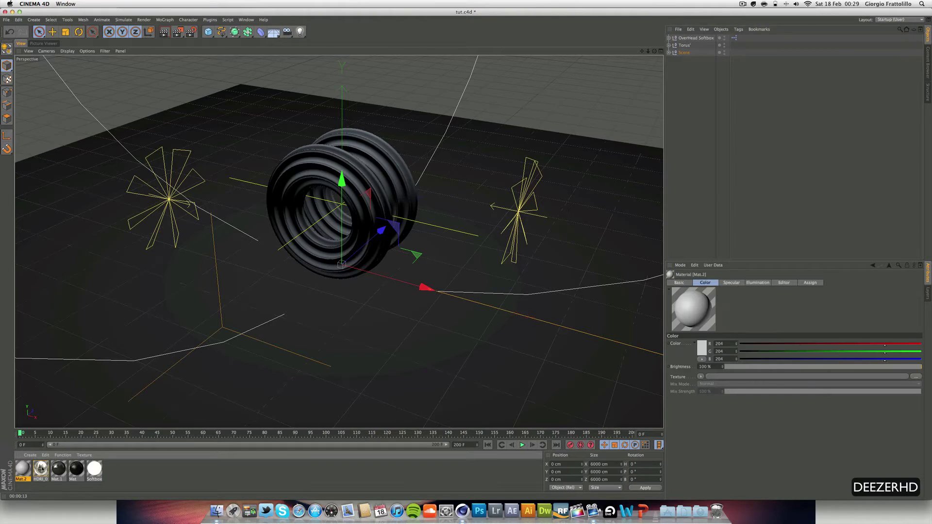
double_click(23, 469)
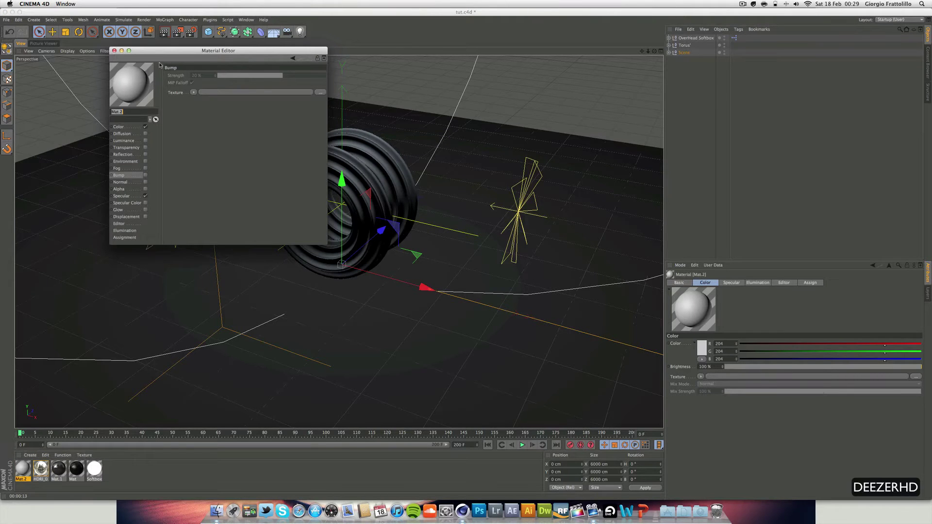
left_click_drag(160, 51, 342, 104)
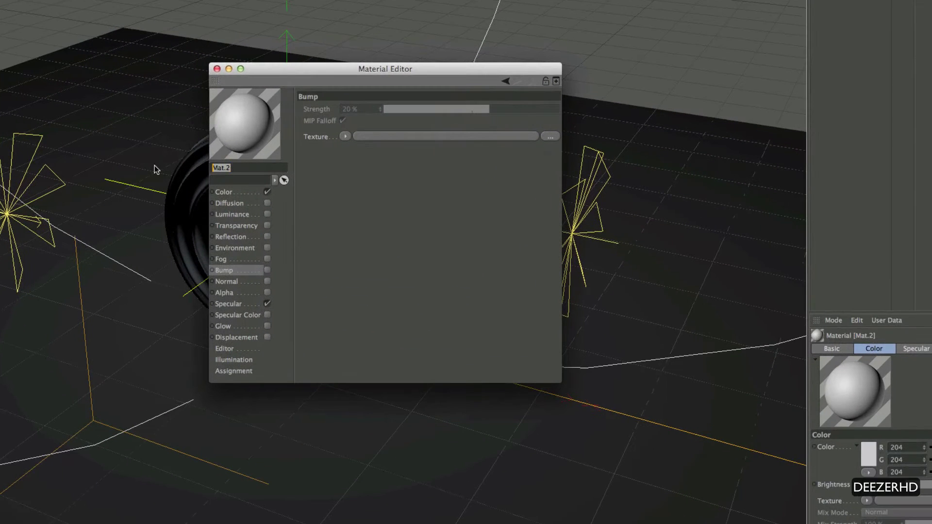
type("wheel mat")
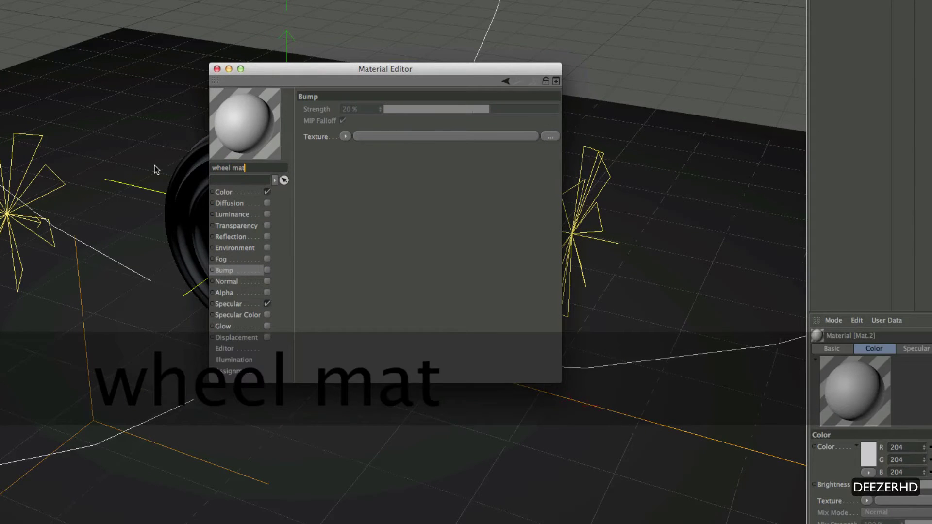
key("Return")
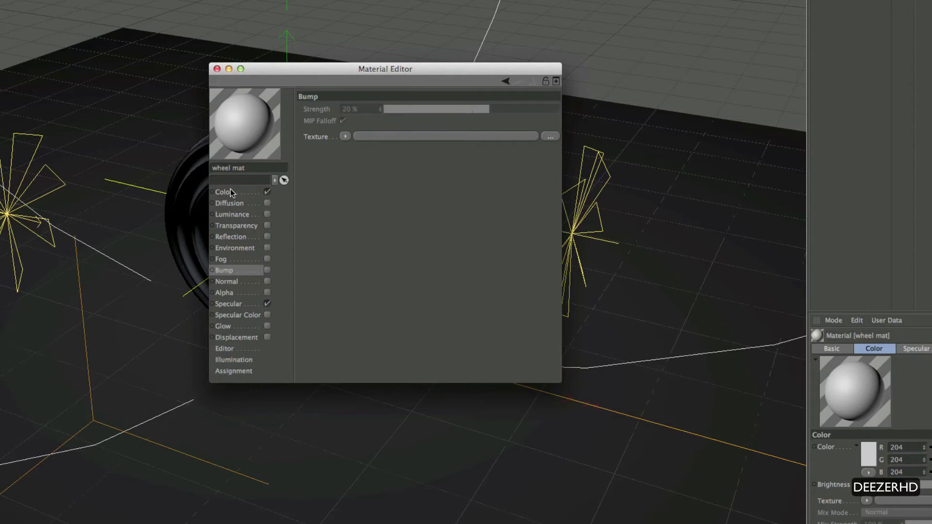
Load the Lumas effect shader as the wheel material's color texture and open the shader's settings.
left_click(231, 192)
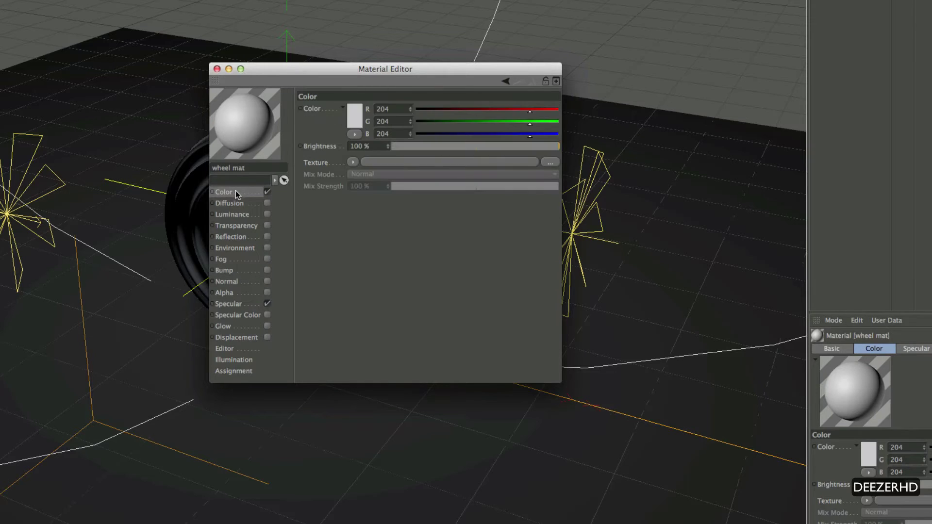
left_click(355, 163)
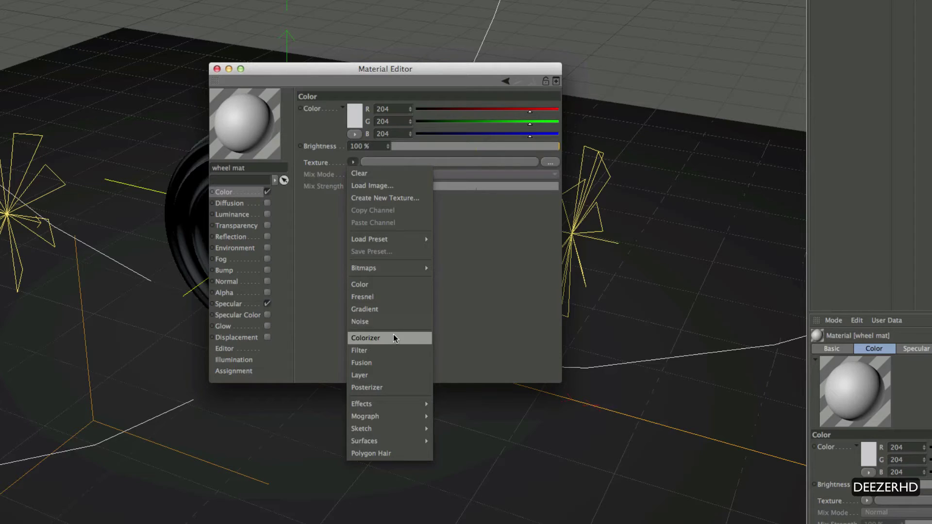
mouse_move(405, 406)
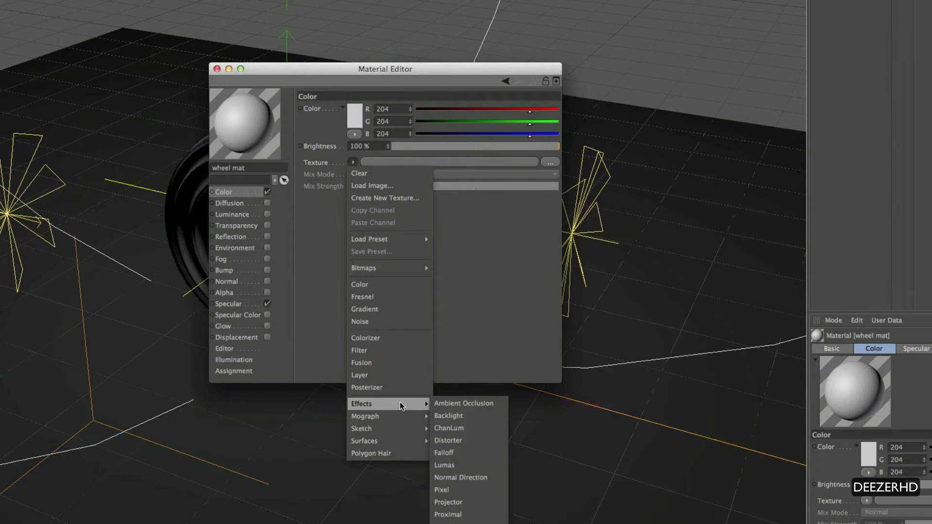
left_click(444, 465)
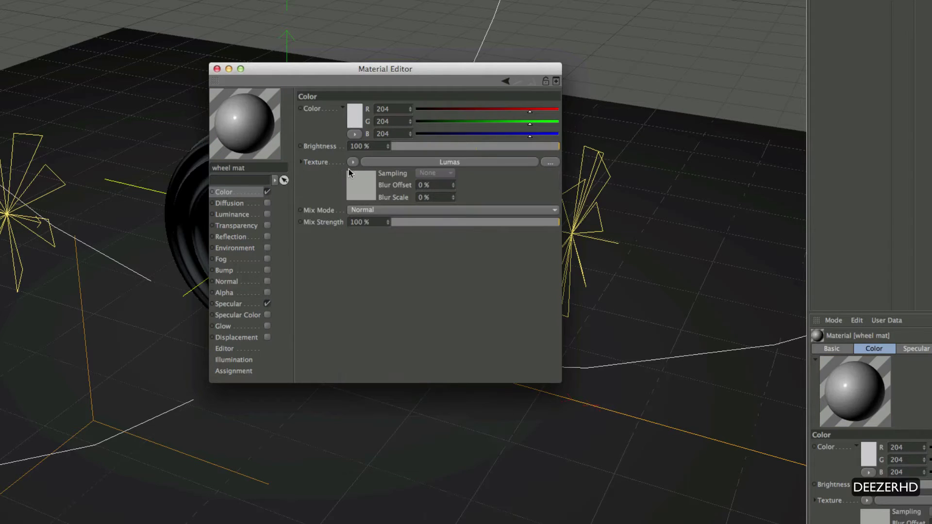
left_click(394, 163)
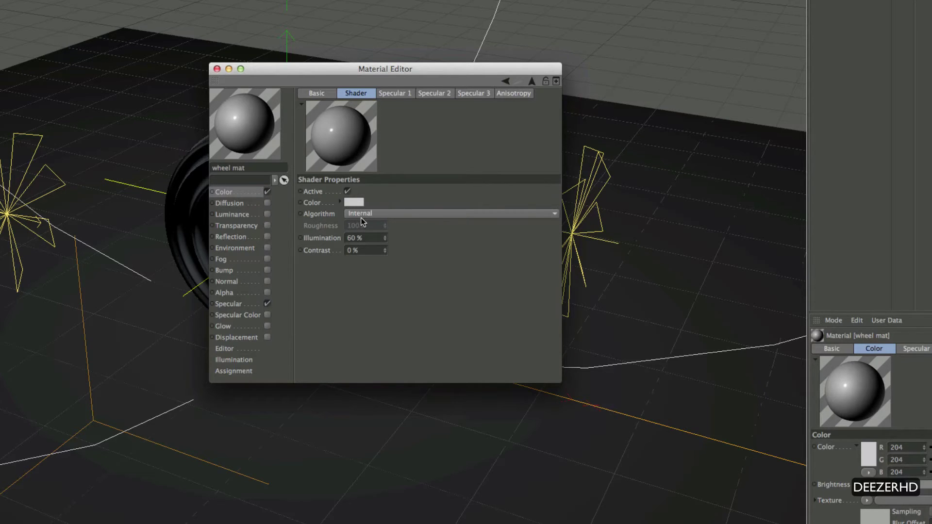
Try a dark grey of RGB 56, 56, 56 as the Lumas shader color and undo the change.
left_click(354, 202)
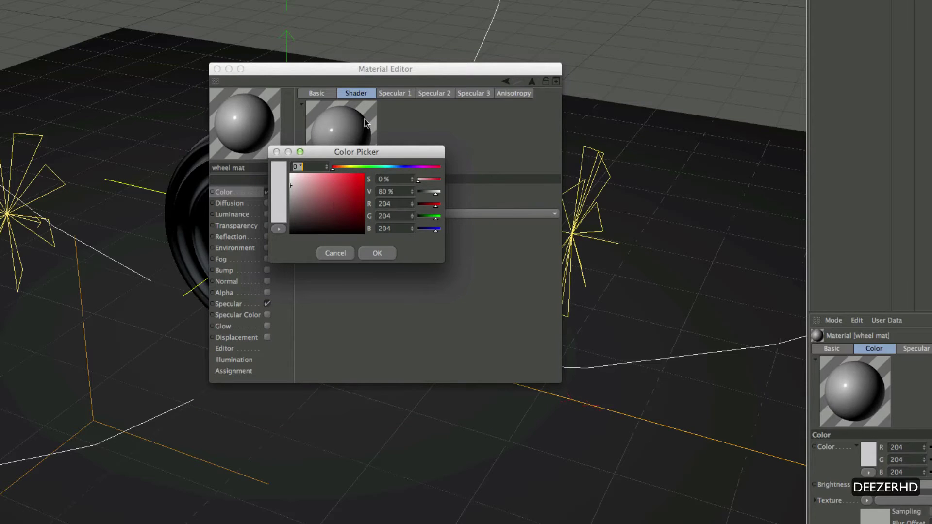
left_click(371, 258)
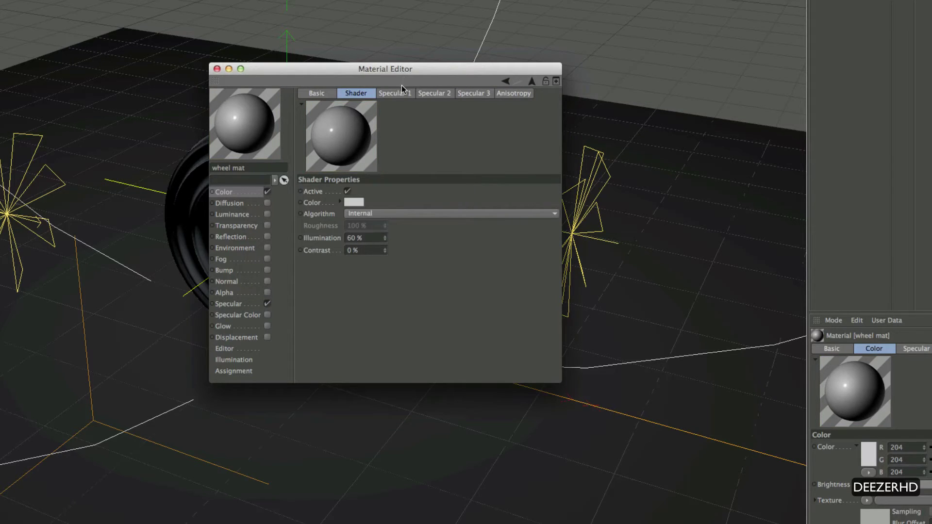
left_click(359, 203)
left_click_drag(339, 209, 291, 218)
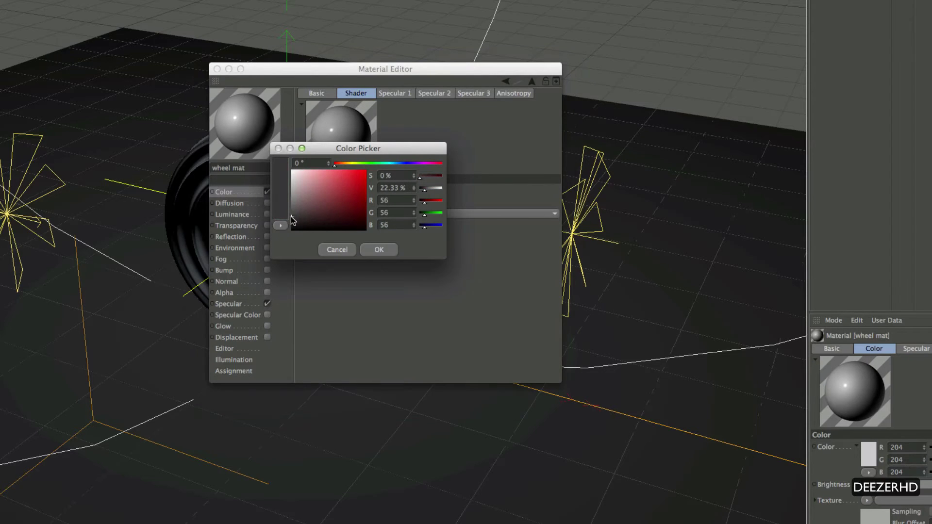
left_click(374, 250)
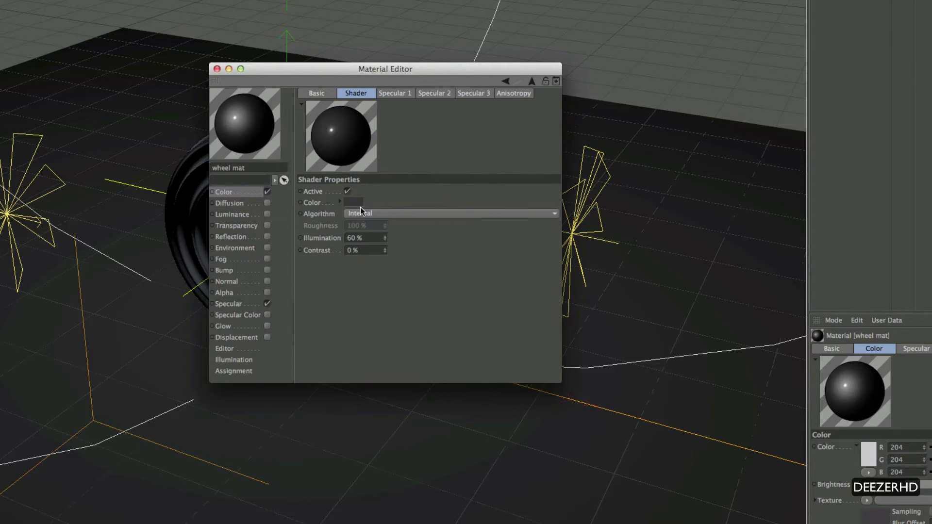
key("super+z")
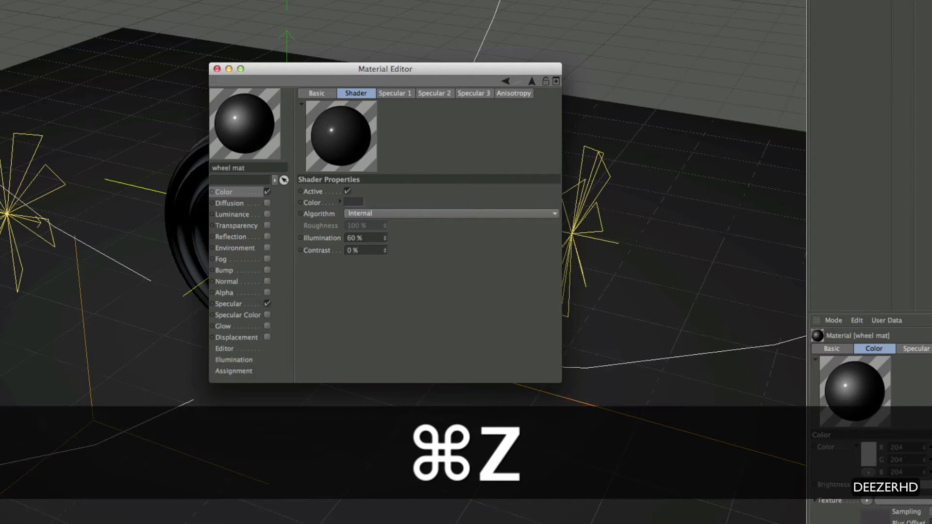
key("super+z")
Set the Lumas shader's Specular 1 color to RGB 211, 211, 211.
left_click(398, 97)
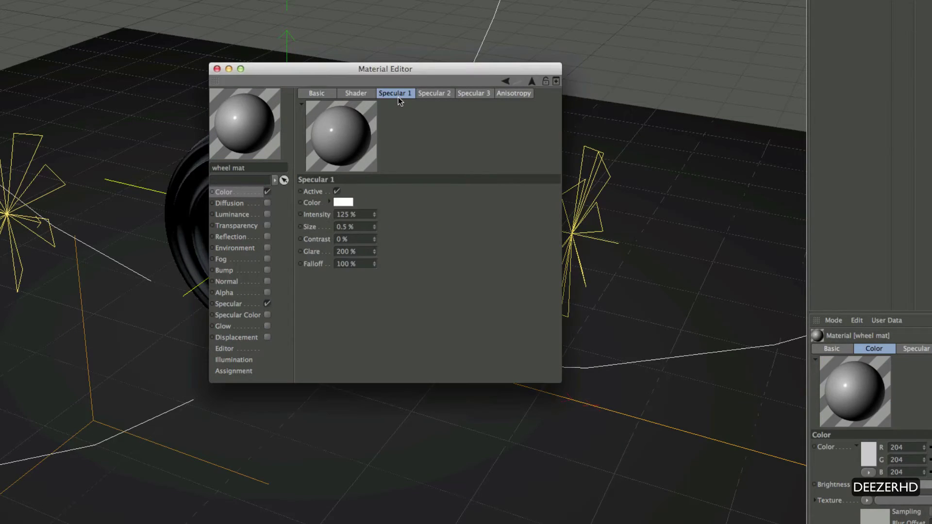
left_click(347, 202)
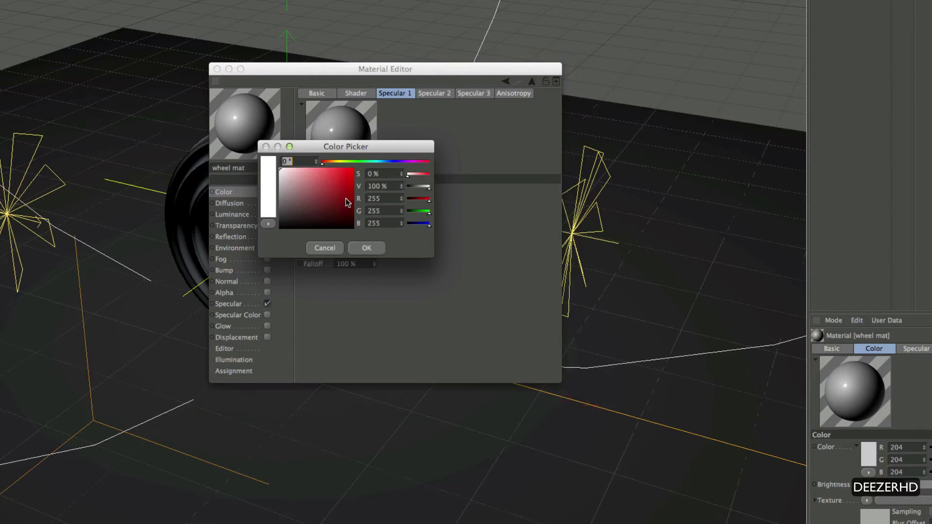
type("211")
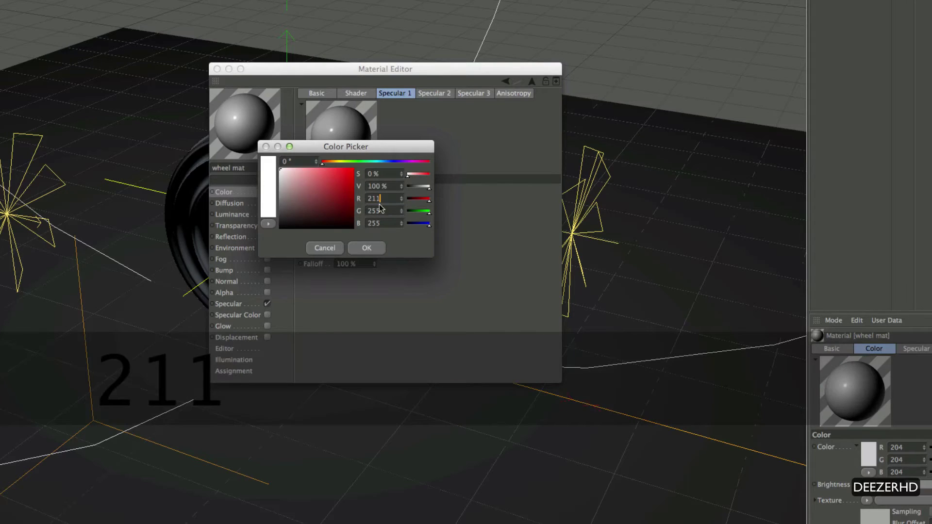
key("Tab")
type("211")
key("Tab")
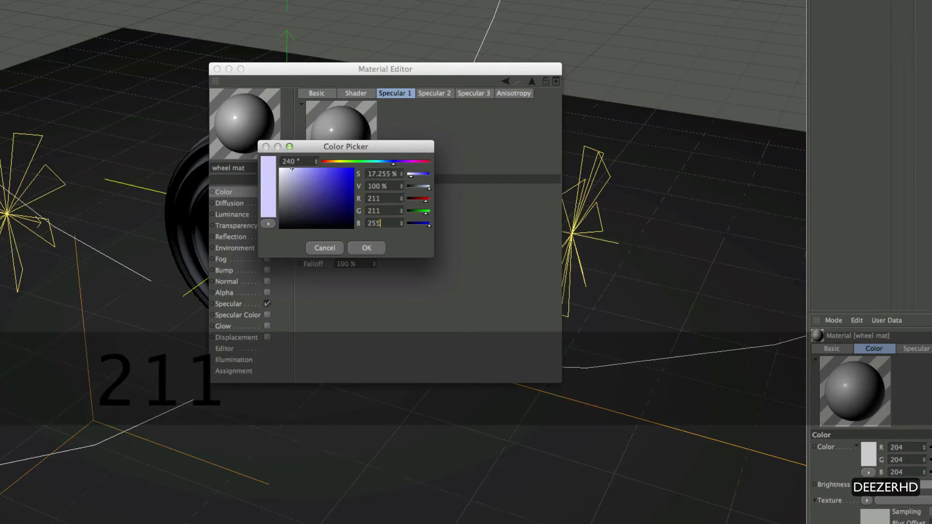
type("211")
left_click(366, 248)
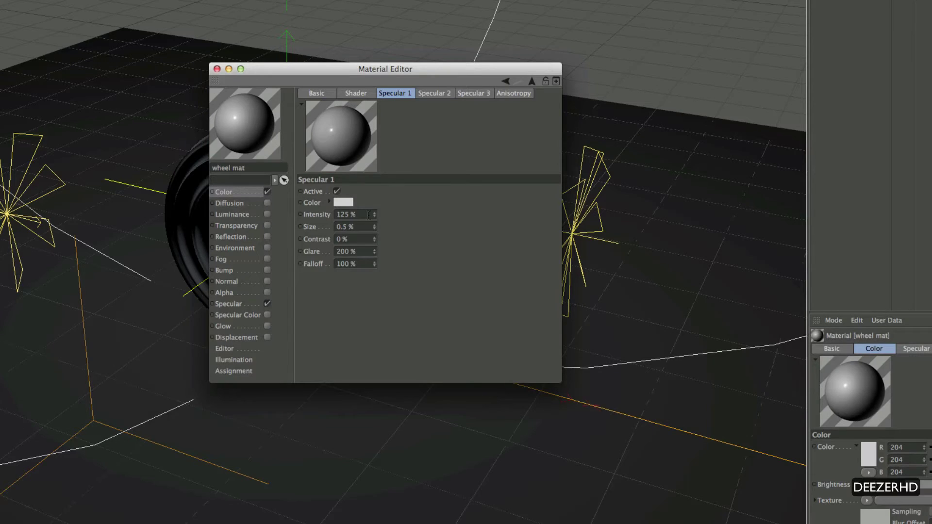
Set the Specular 1 intensity to 90% and its size to 5%.
left_click(351, 215)
type("90")
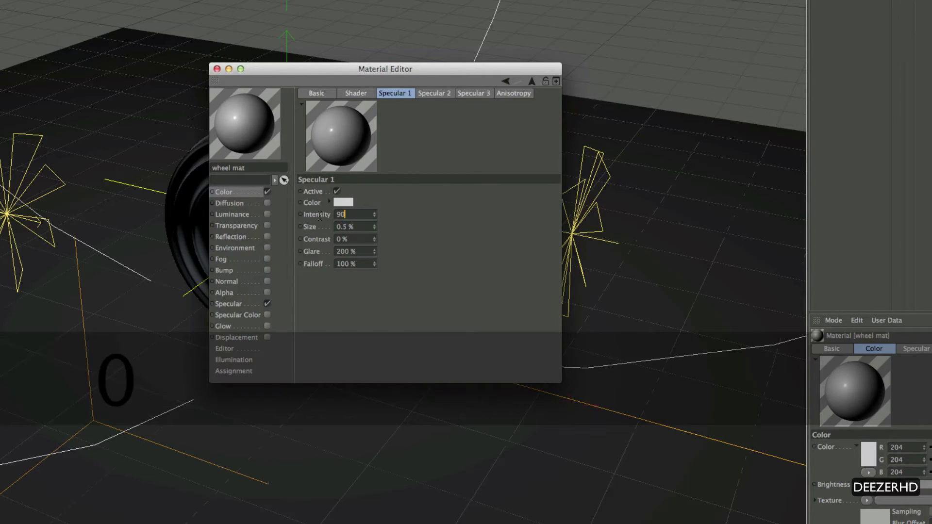
key("Return")
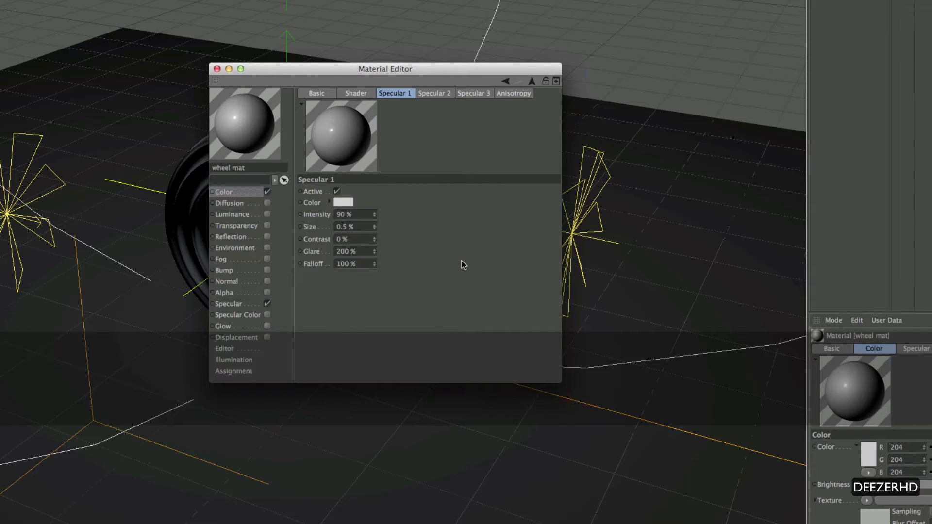
left_click_drag(354, 227, 324, 225)
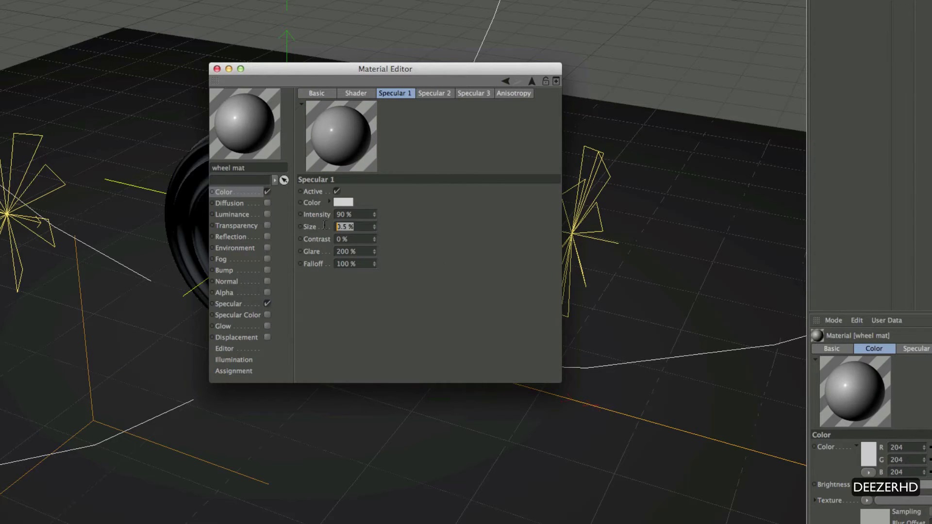
type("5")
key("Return")
left_click_drag(374, 252, 375, 256)
key("super+z")
Set the Lumas shader's Specular 2 color to RGB 156, 156, 156.
left_click(438, 96)
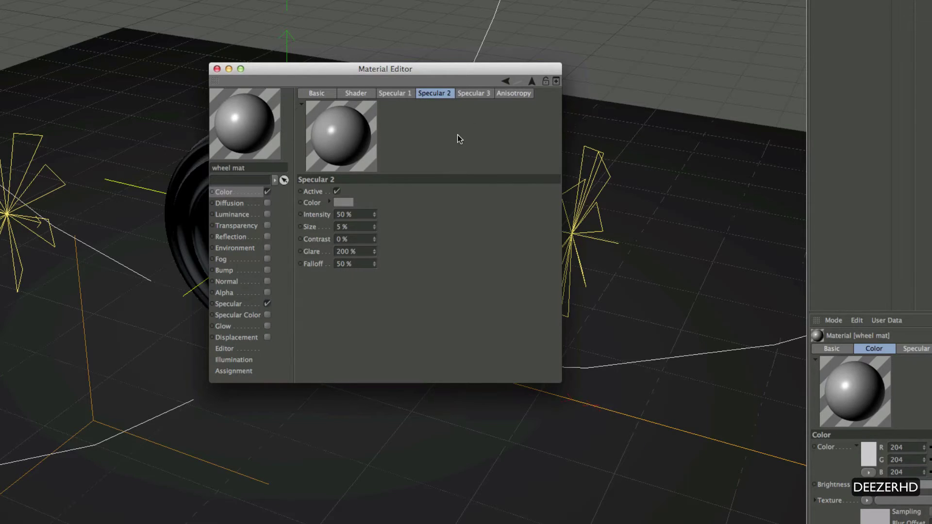
left_click(343, 202)
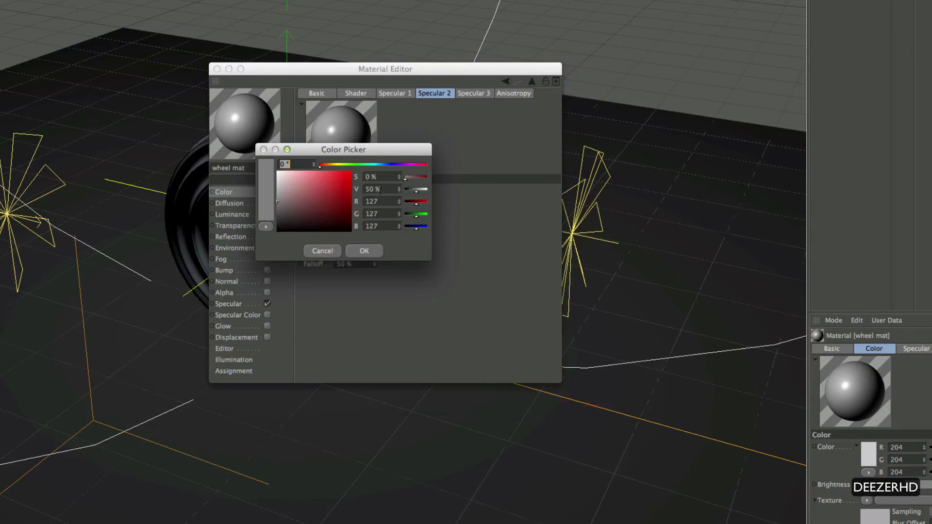
left_click(375, 201)
type("156")
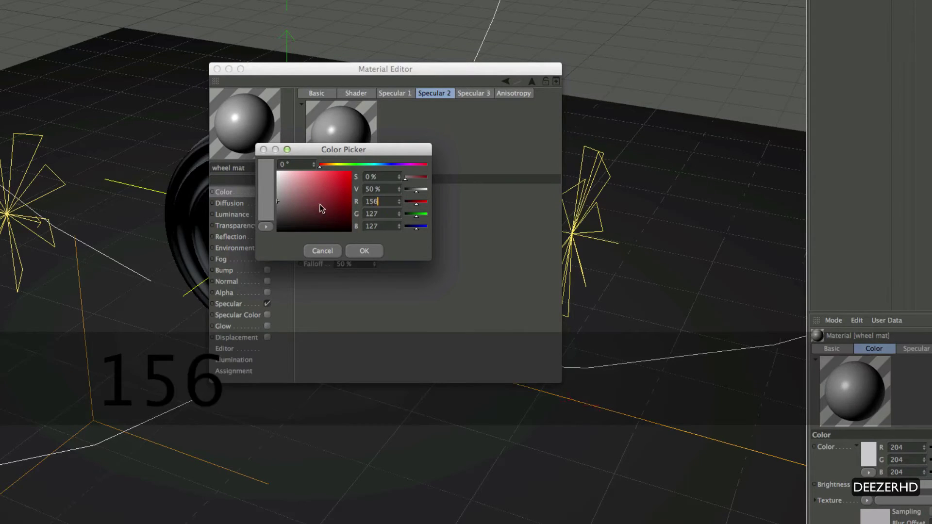
key("Tab")
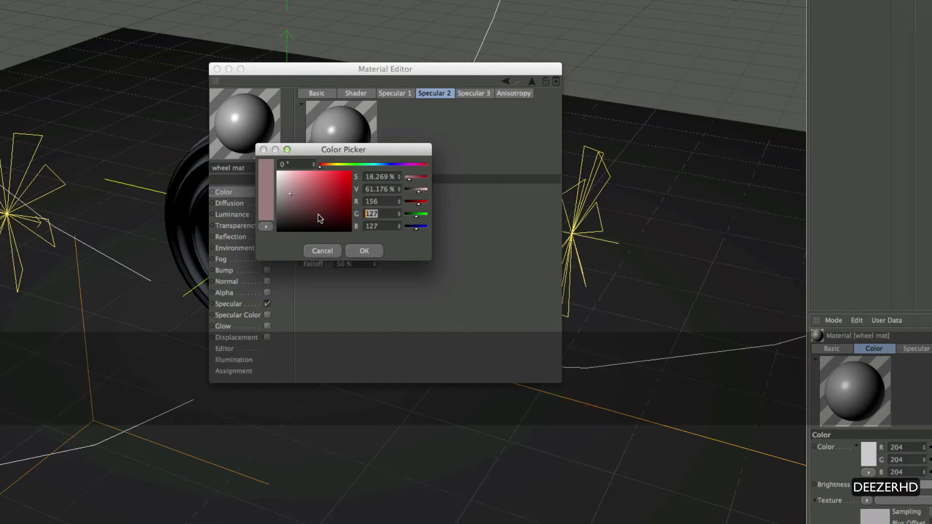
type("156")
key("Tab")
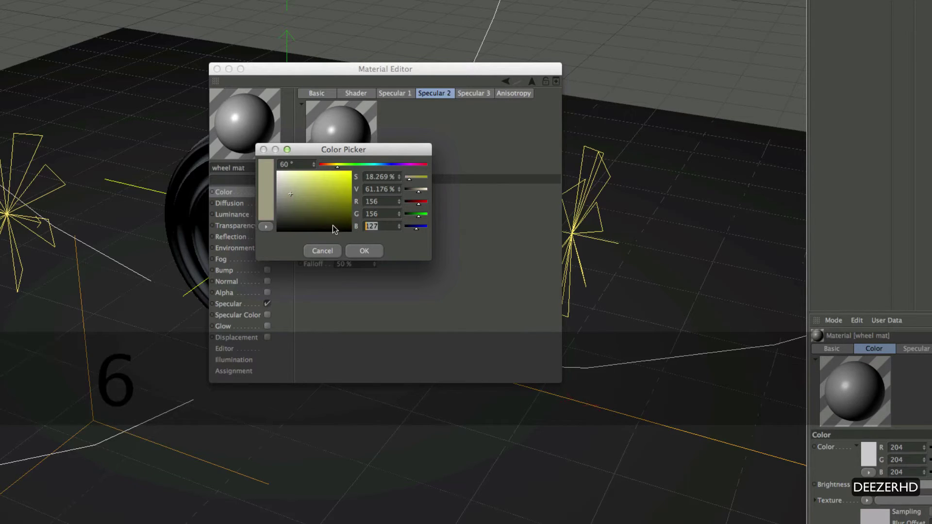
type("156")
key("Tab")
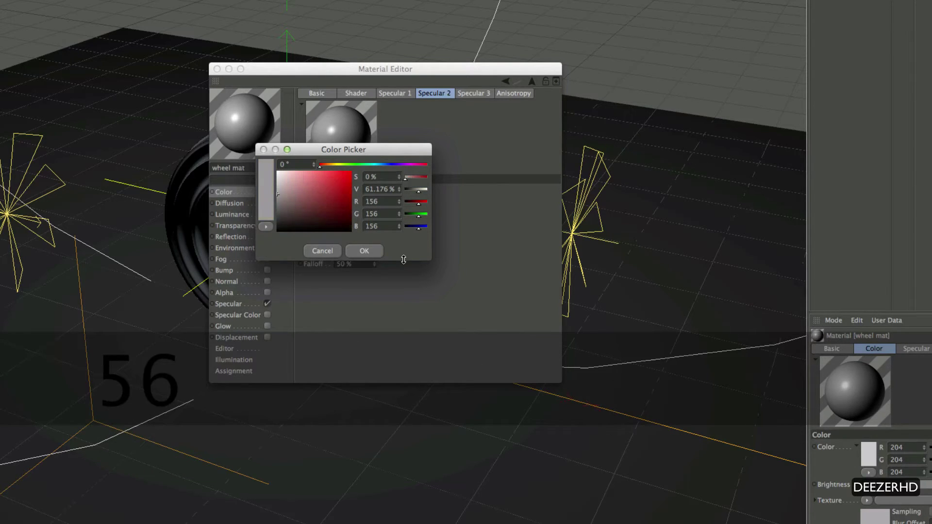
left_click(364, 250)
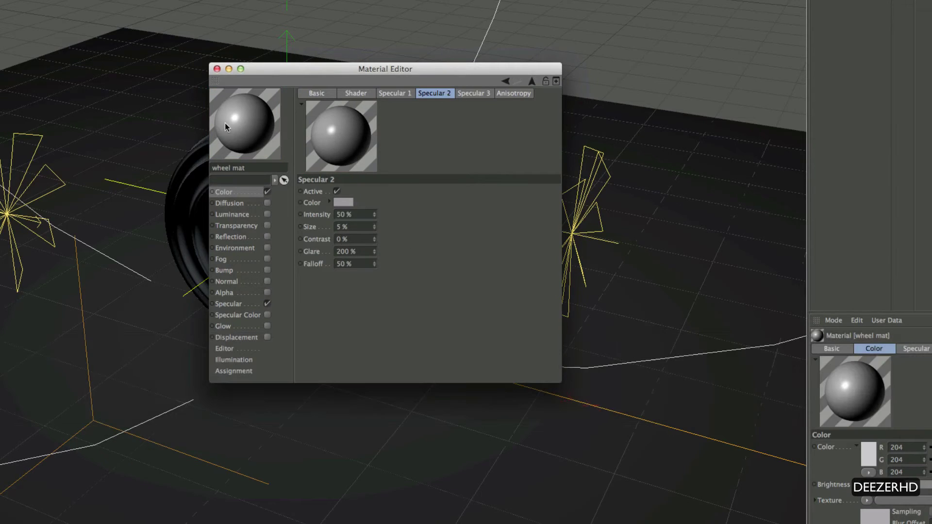
Switch the wheel material's preview shape to Object (GI).
right_click(238, 119)
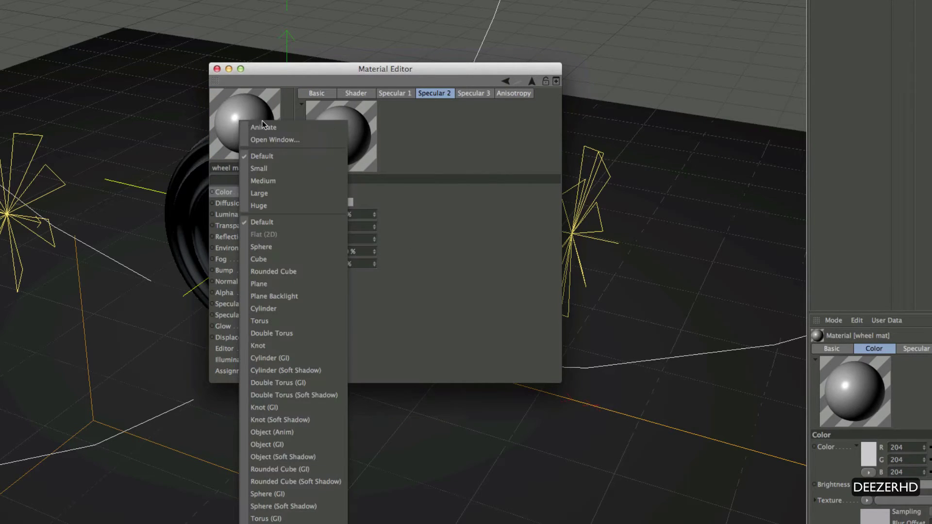
left_click(280, 444)
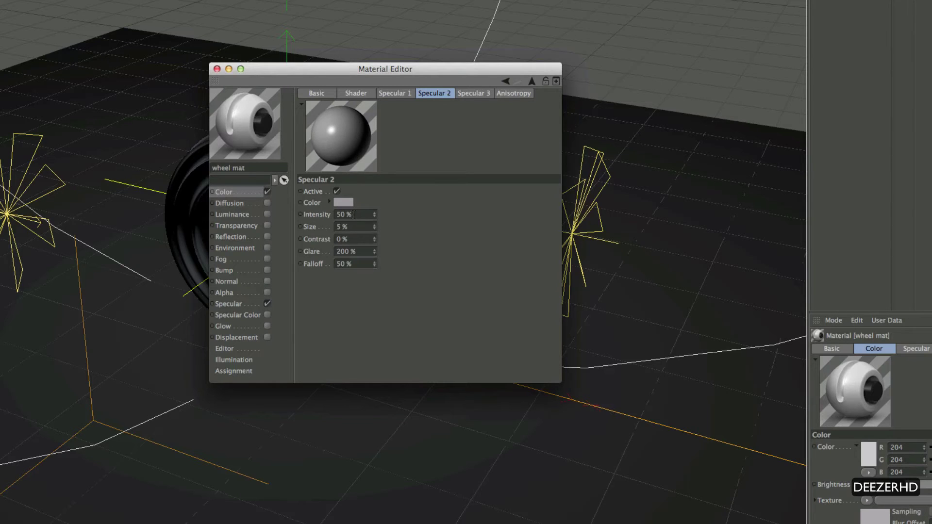
left_click(356, 214)
left_click(463, 257)
Set the Lumas shader's Specular 3 color to RGB 205, 205, 205.
left_click(467, 93)
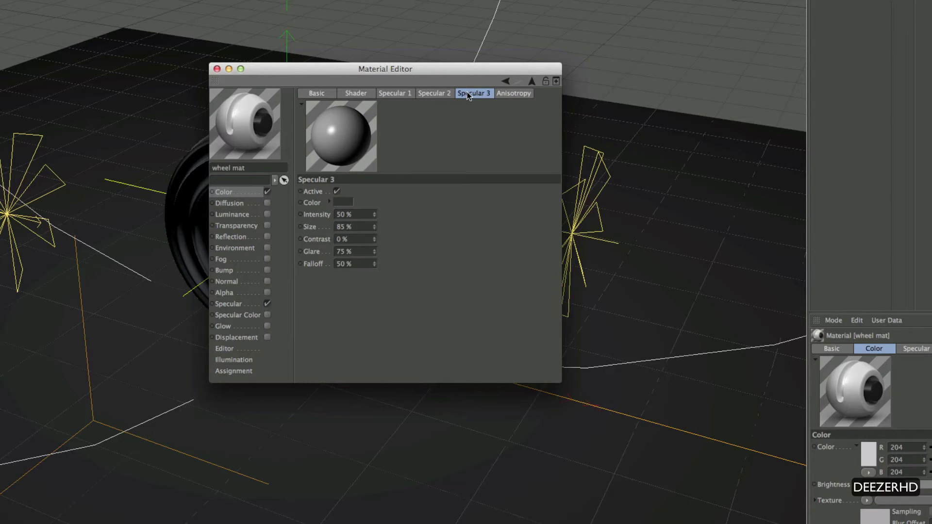
left_click(349, 200)
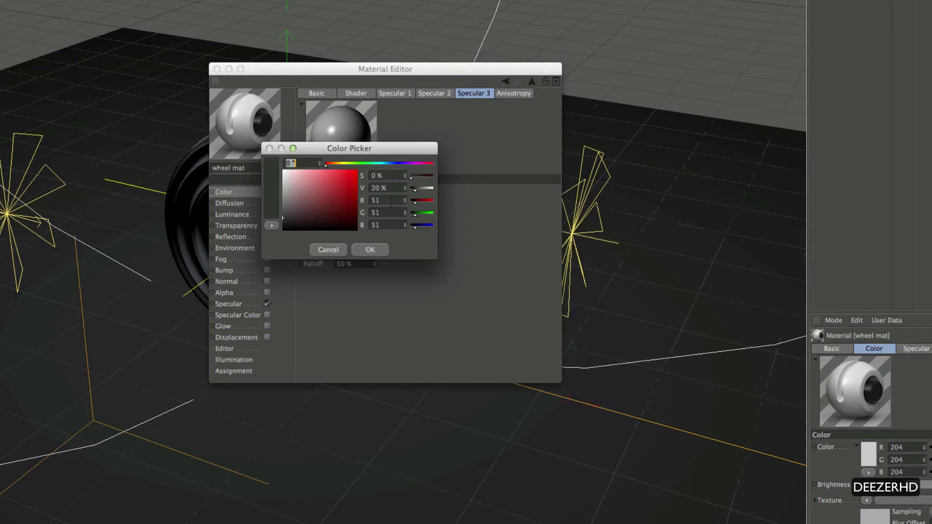
type("205")
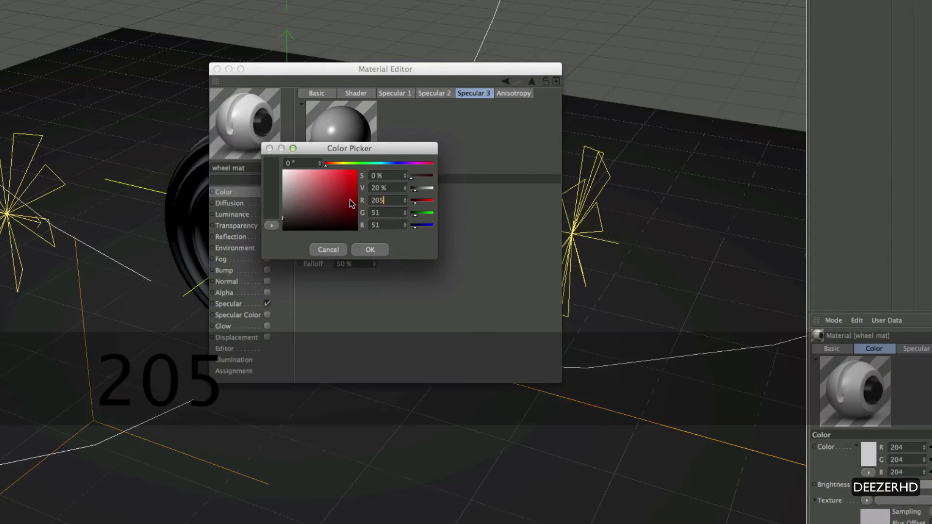
key("Tab")
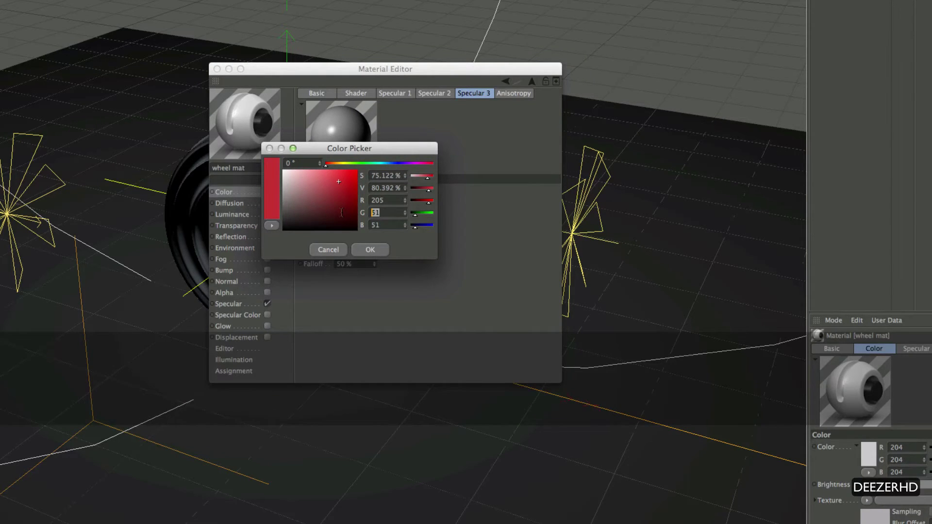
type("205")
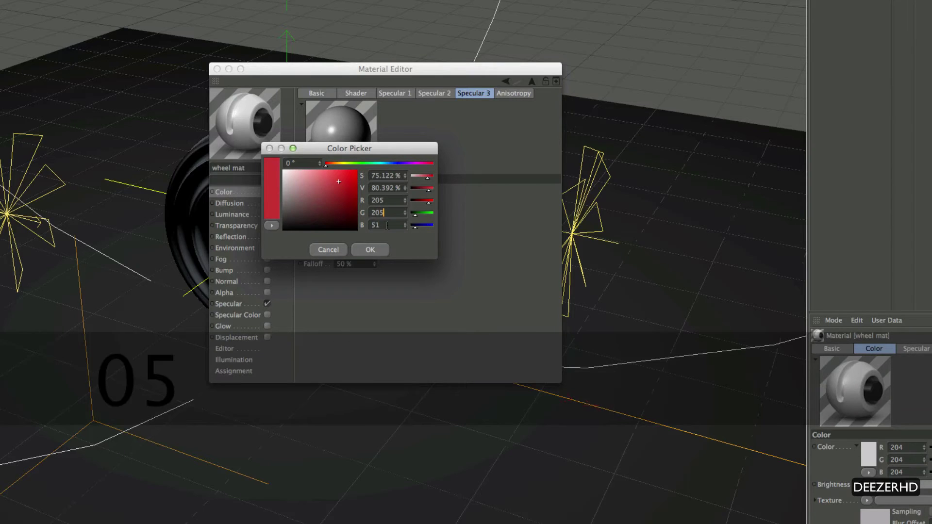
key("Tab")
type("50")
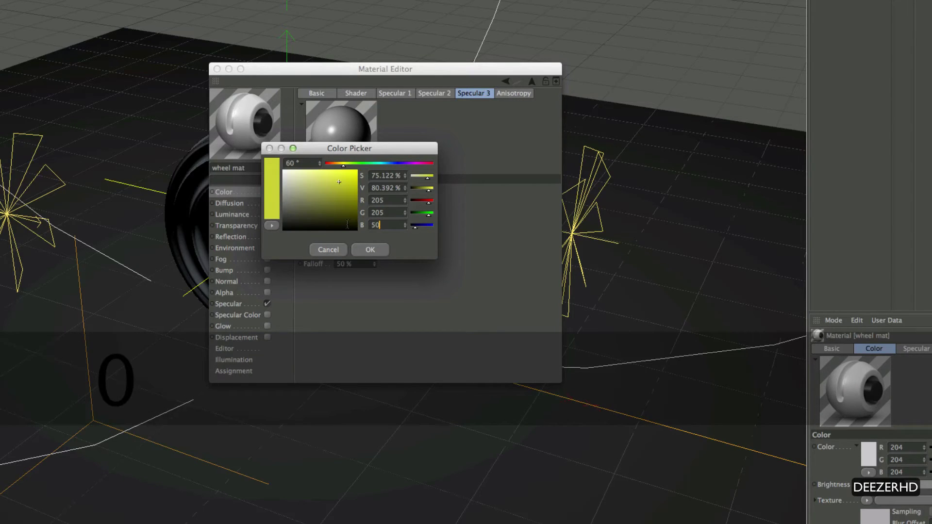
key("BackSpace")
key("BackSpace")
type("205")
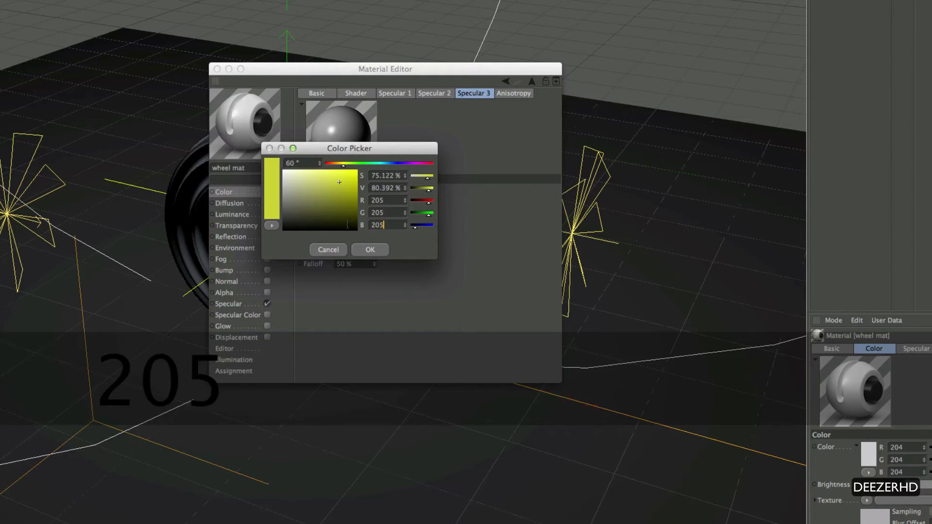
left_click(386, 248)
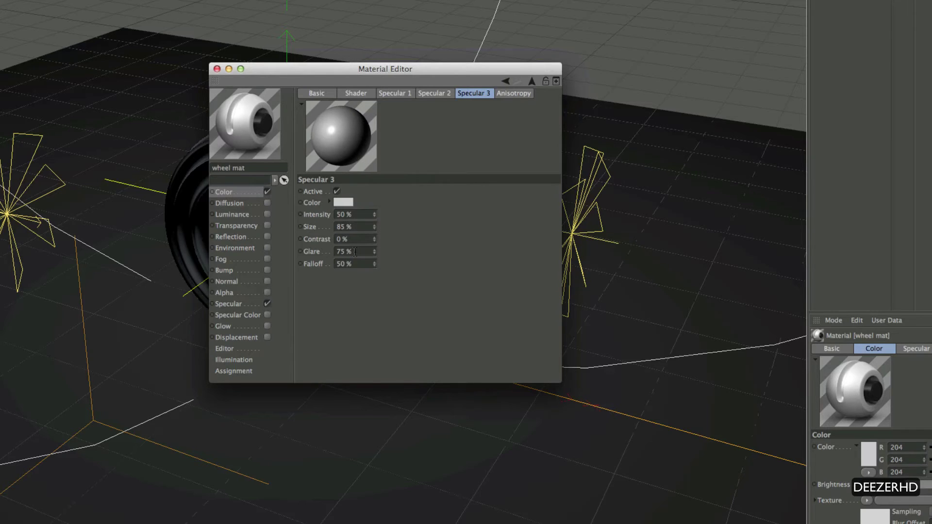
Activate the Lumas shader's anisotropy and set its projection to Planar.
left_click(514, 93)
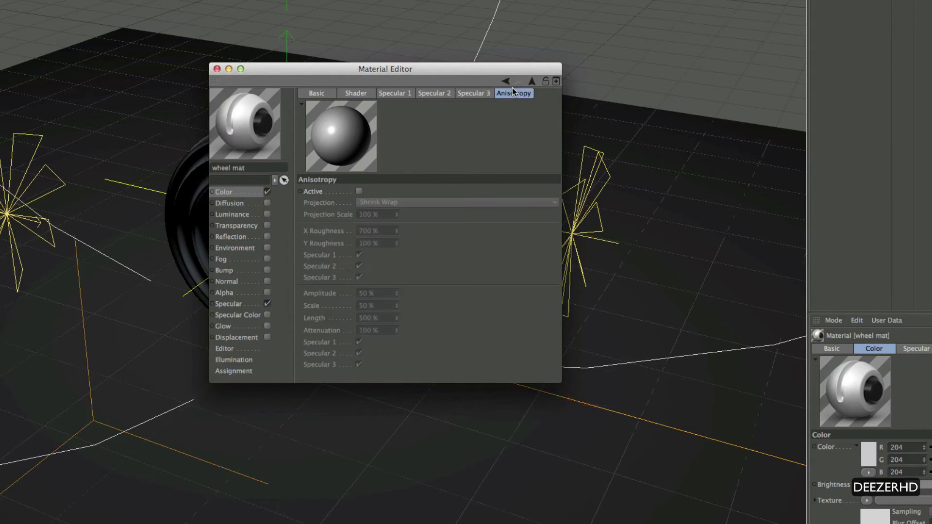
left_click(360, 192)
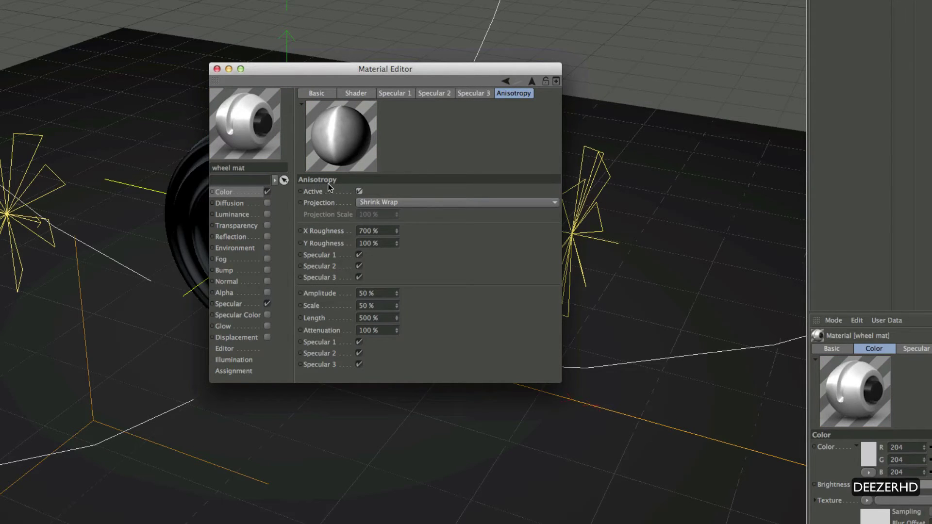
left_click(357, 192)
left_click(358, 192)
left_click(379, 203)
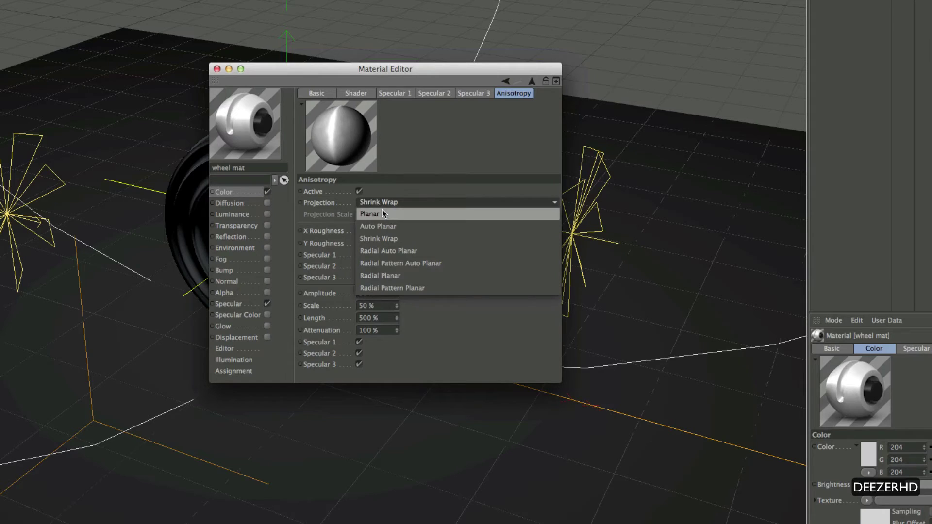
left_click(379, 213)
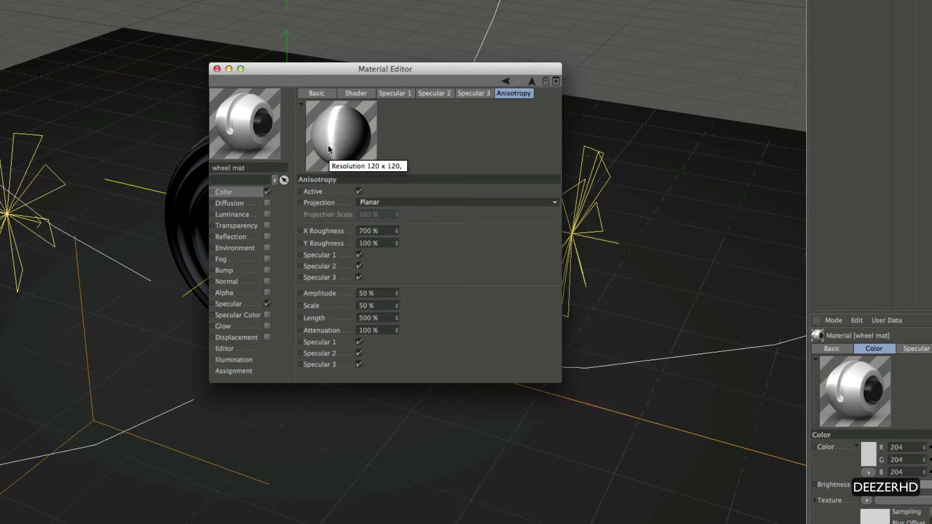
Set the anisotropy's X Roughness to 800%.
left_click(368, 231)
type("800")
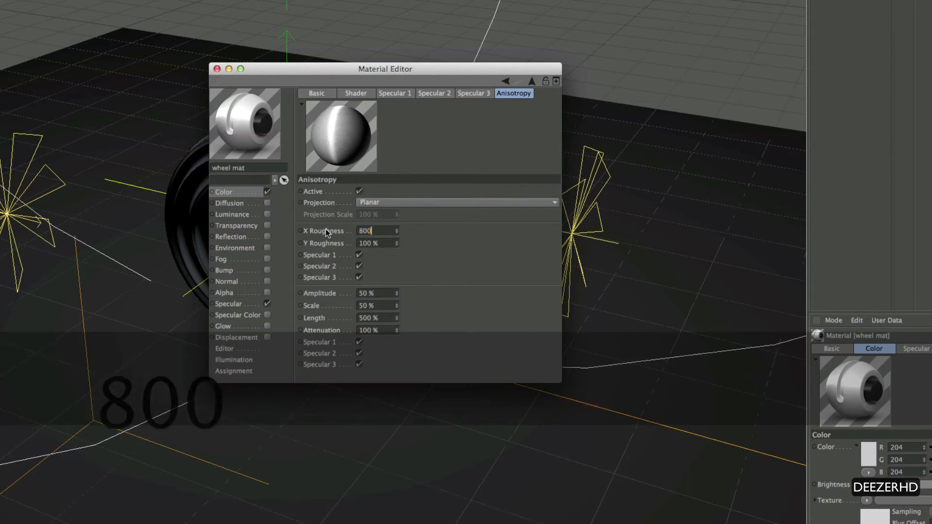
key("Return")
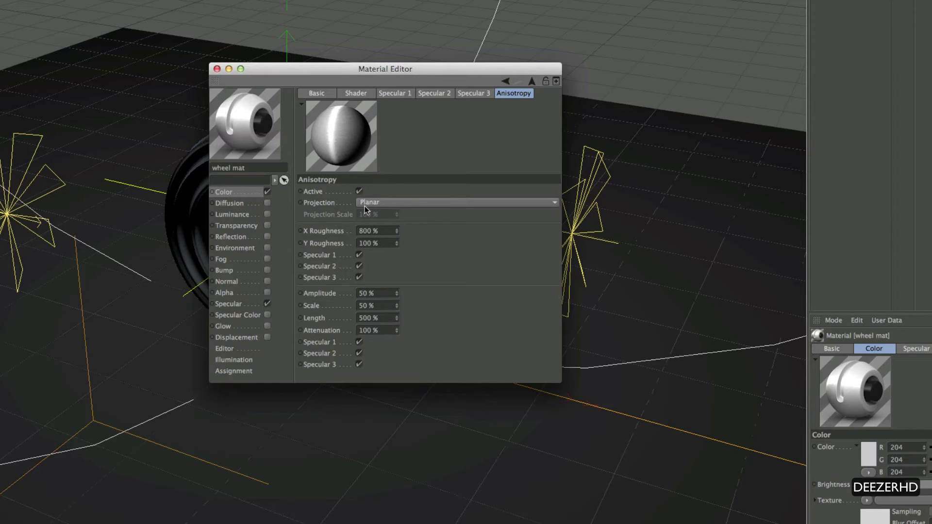
Set the Lumas shader's base color to black and apply the wheel material to the torus wheel.
left_click(250, 192)
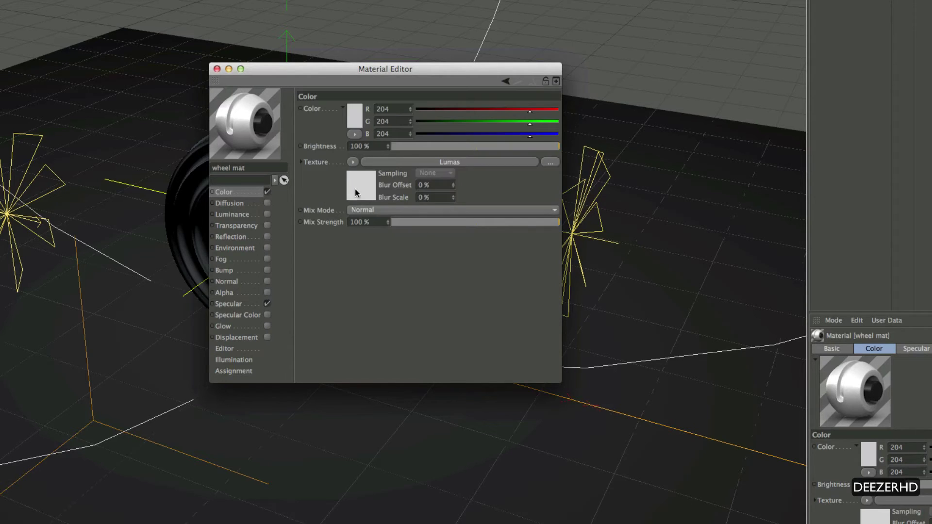
left_click(388, 161)
left_click(316, 93)
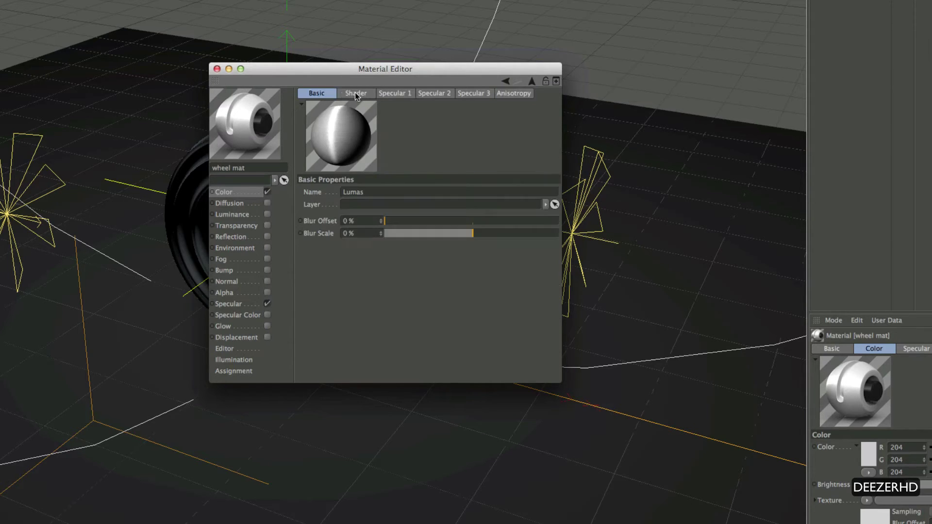
left_click(356, 94)
left_click(354, 202)
left_click_drag(292, 214, 276, 258)
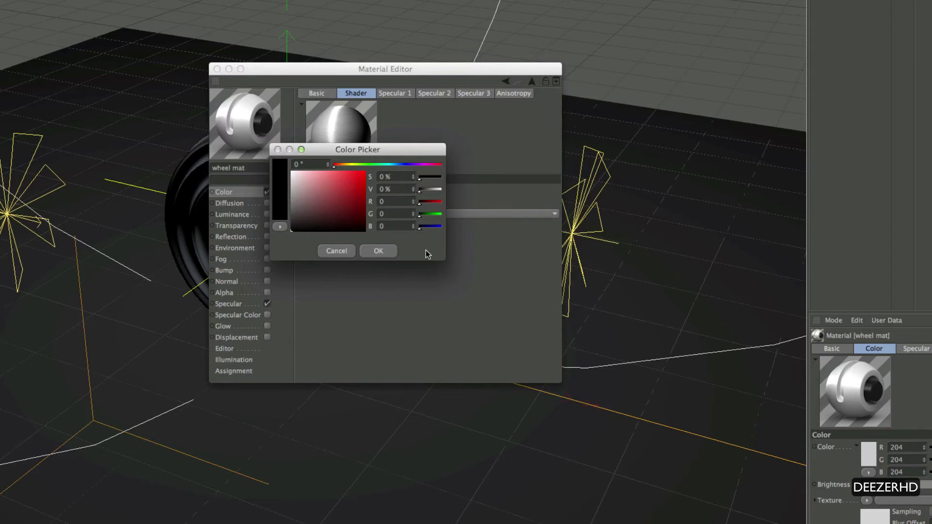
left_click(389, 252)
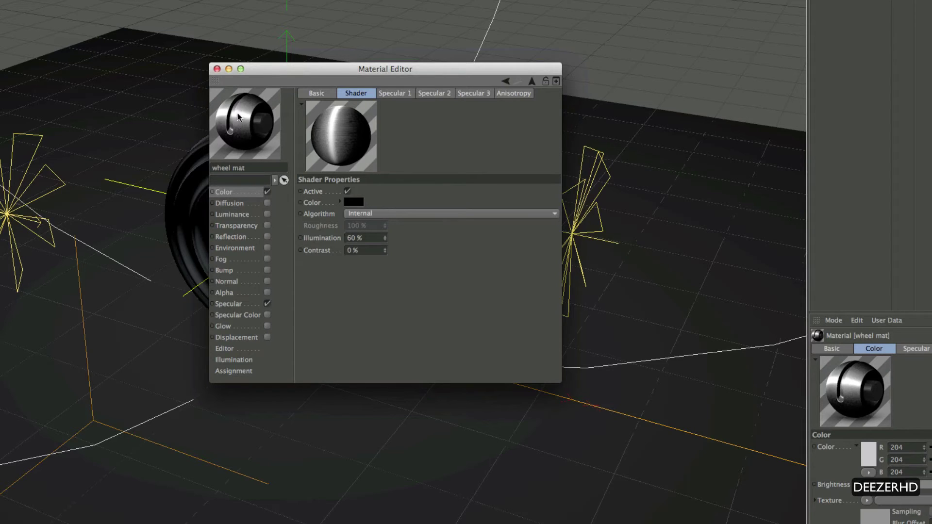
left_click_drag(192, 228, 191, 228)
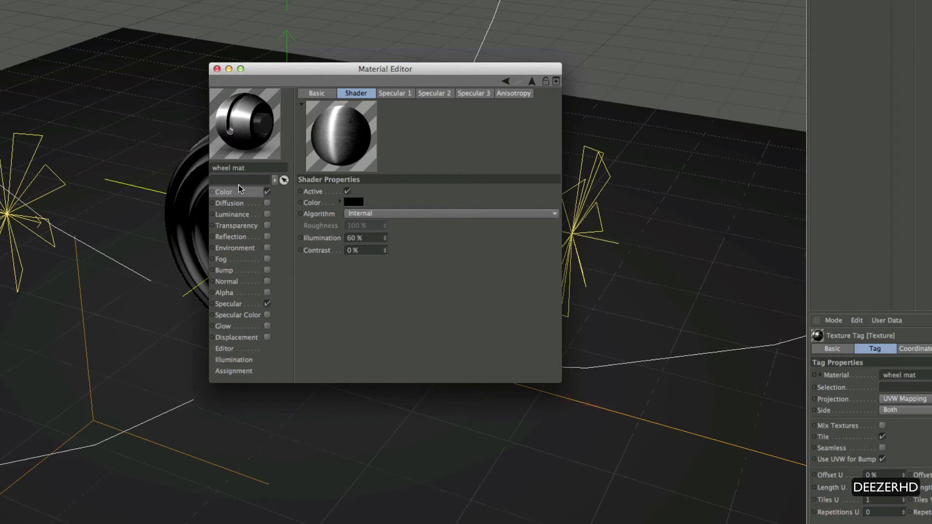
Enable the wheel material's Diffusion channel, let it affect reflection, and load a Noise texture into it.
left_click(268, 203)
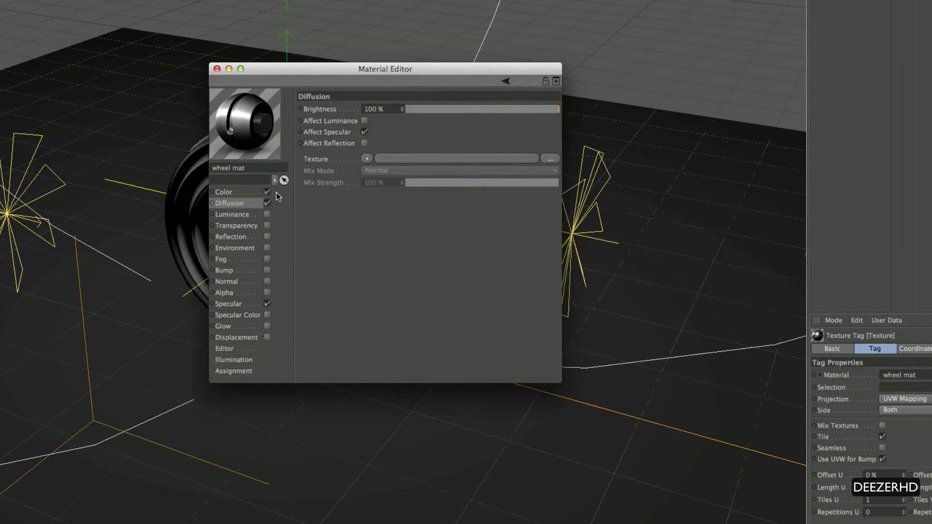
left_click(365, 143)
left_click(367, 159)
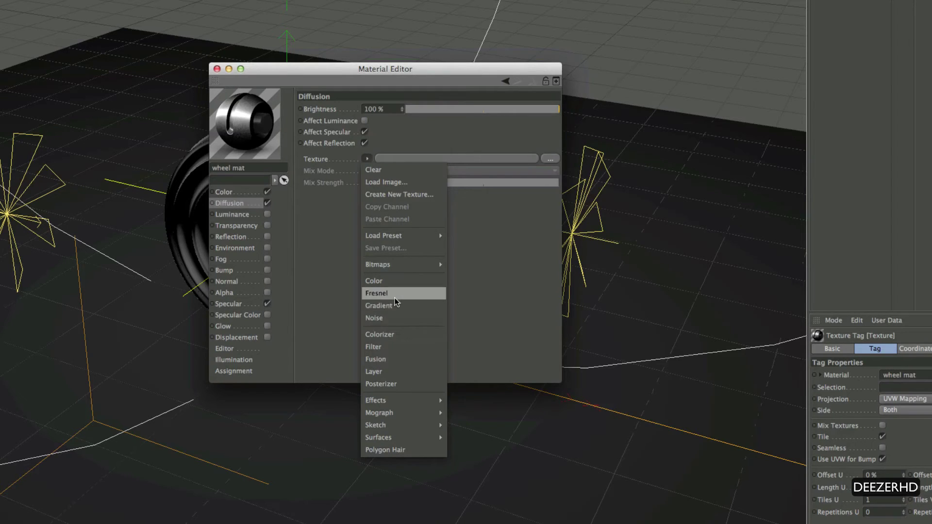
left_click(384, 318)
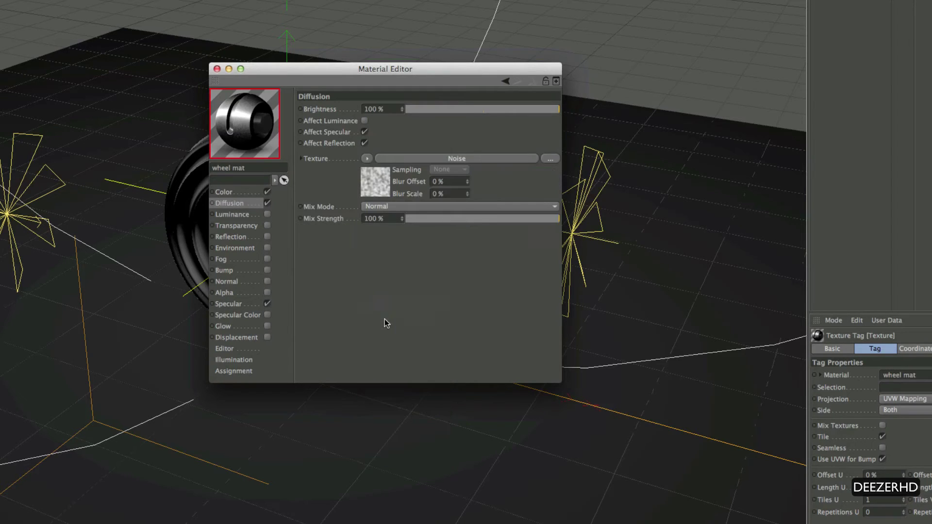
Set the Diffusion texture's mix strength to 40%.
left_click(389, 217)
type("4")
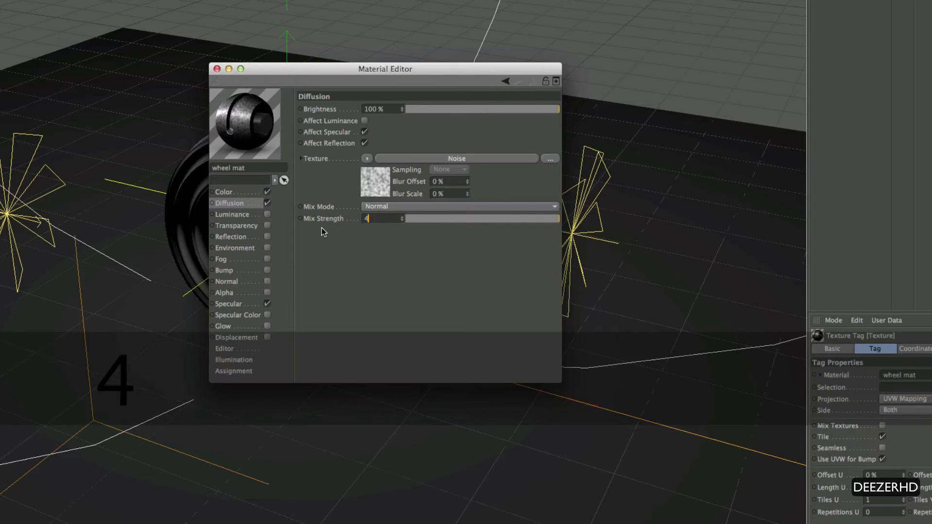
key("BackSpace")
type("50")
key("BackSpace")
key("BackSpace")
type("40")
key("Return")
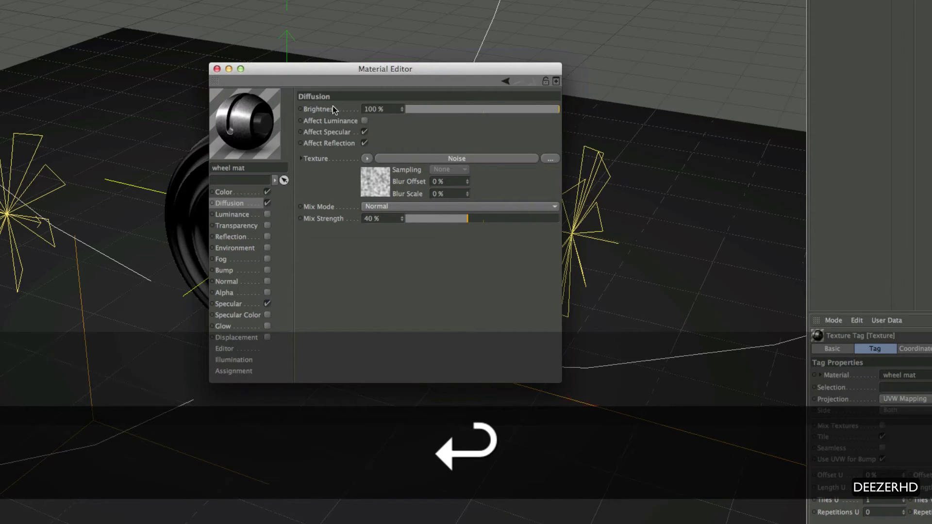
Set the diffusion noise's global scale to 700% and its noise type to Electric.
left_click(402, 156)
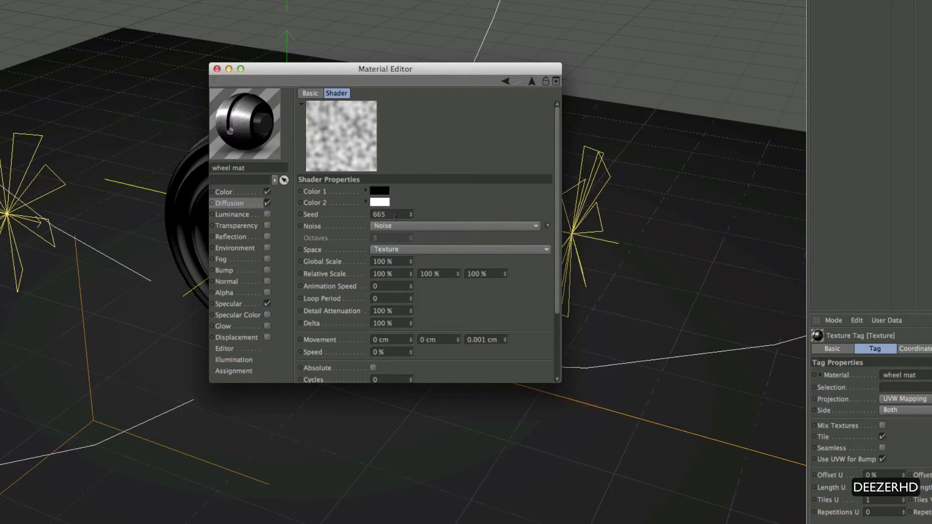
left_click(403, 261)
type("700")
key("Return")
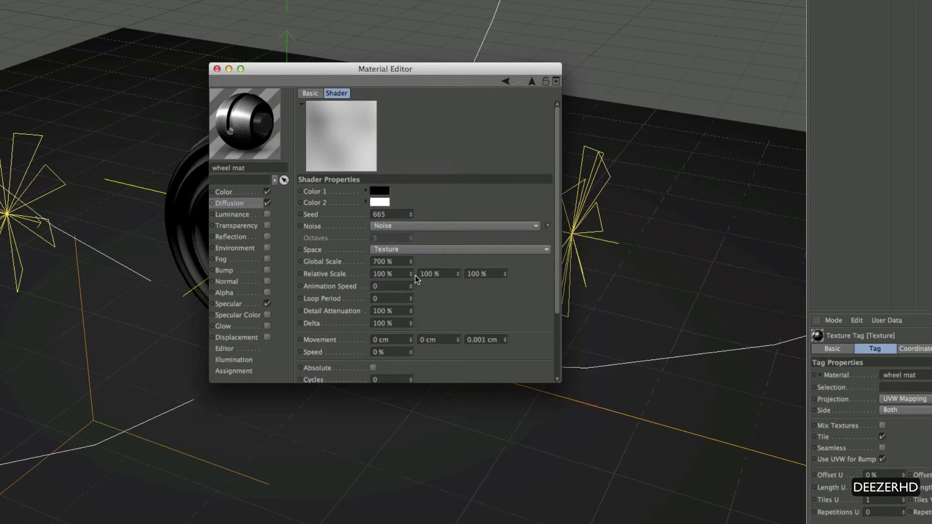
left_click(547, 226)
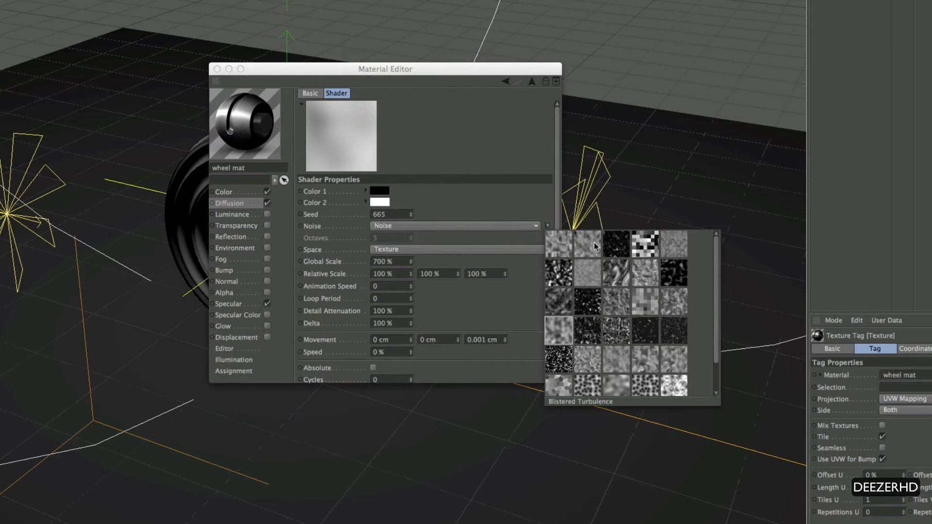
left_click(608, 275)
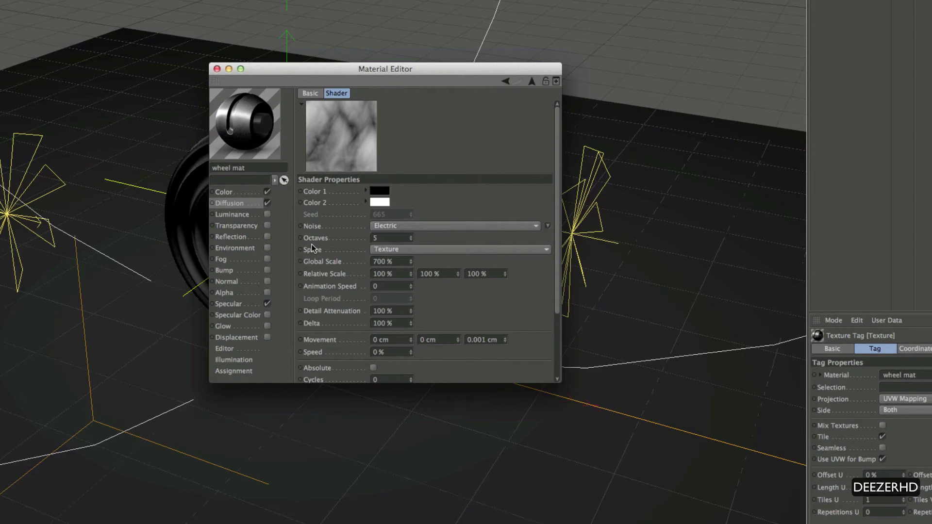
Set the diffusion noise's low clip to 20% and high clip to 60%.
scroll(449, 302, "down", 3)
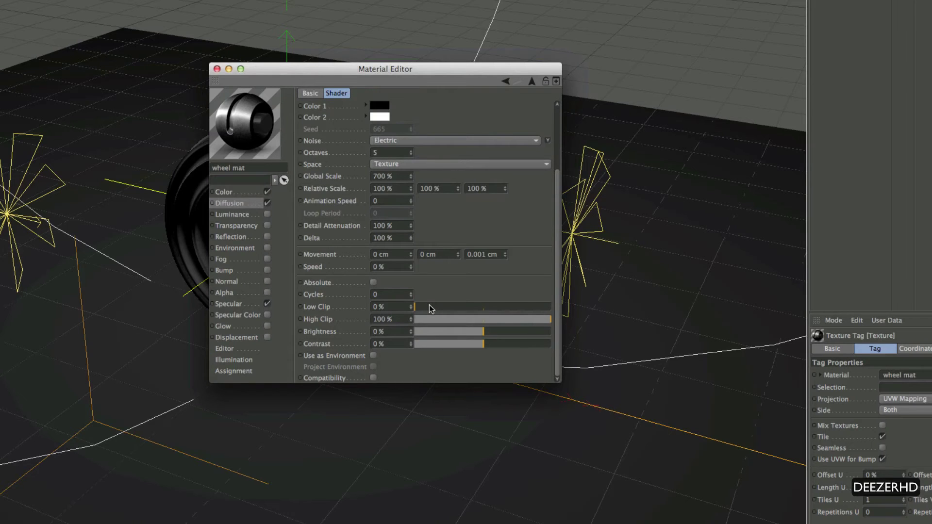
left_click(379, 306)
type("20")
key("Return")
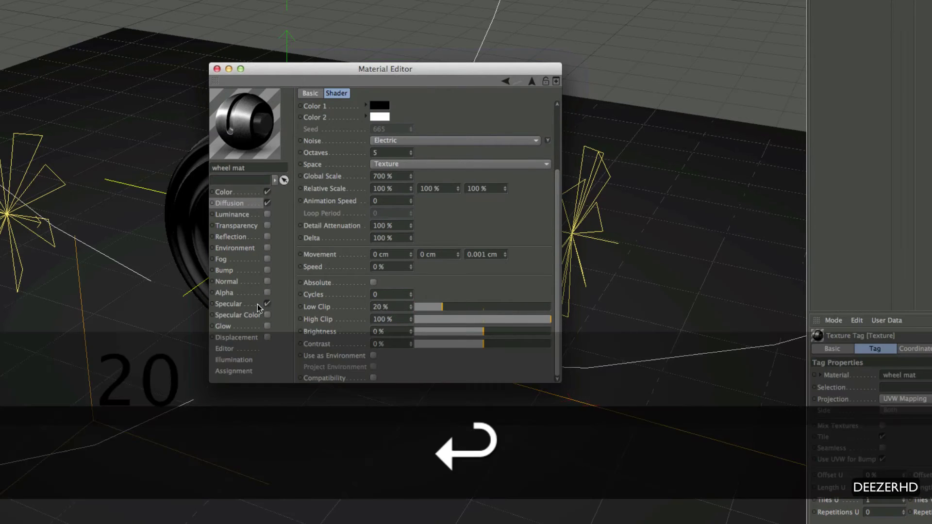
left_click(403, 321)
type("60")
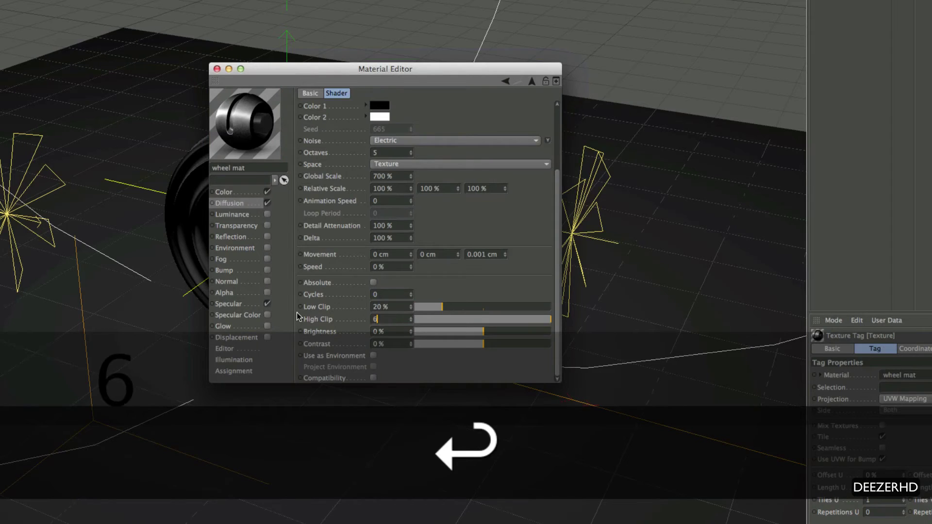
key("Return")
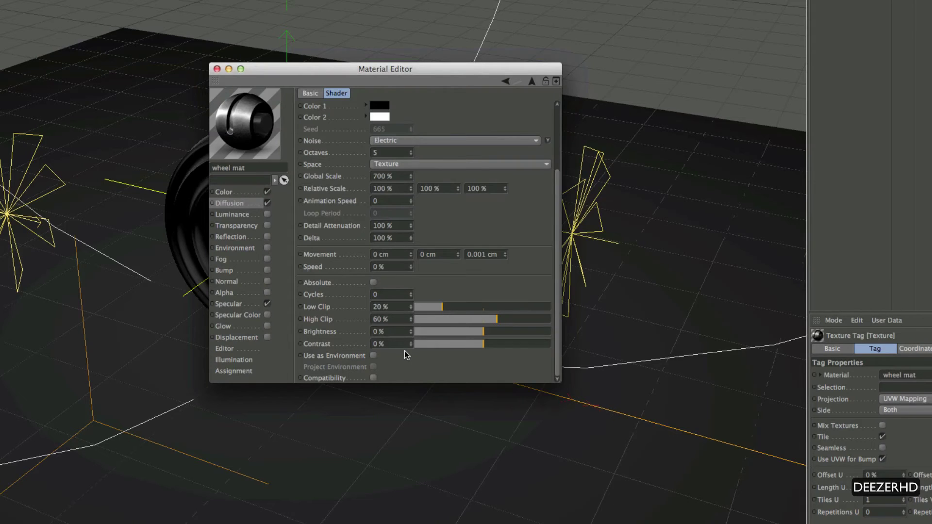
Enable the wheel material's Reflection channel with a blurriness of 5%.
left_click(267, 237)
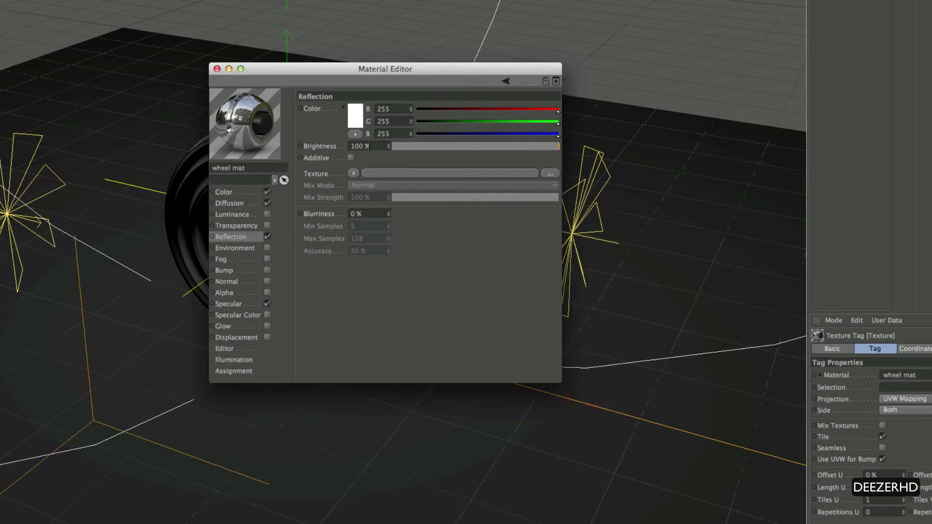
left_click(357, 214)
type("5")
key("Return")
Enable the wheel material's Bump channel and set the reflection brightness to 40%.
left_click_drag(435, 148, 443, 147)
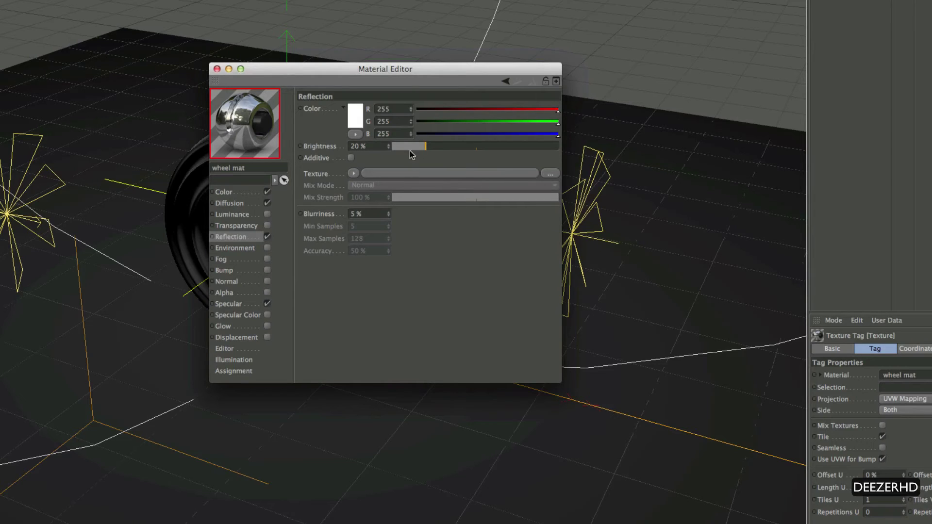
left_click_drag(410, 148, 582, 148)
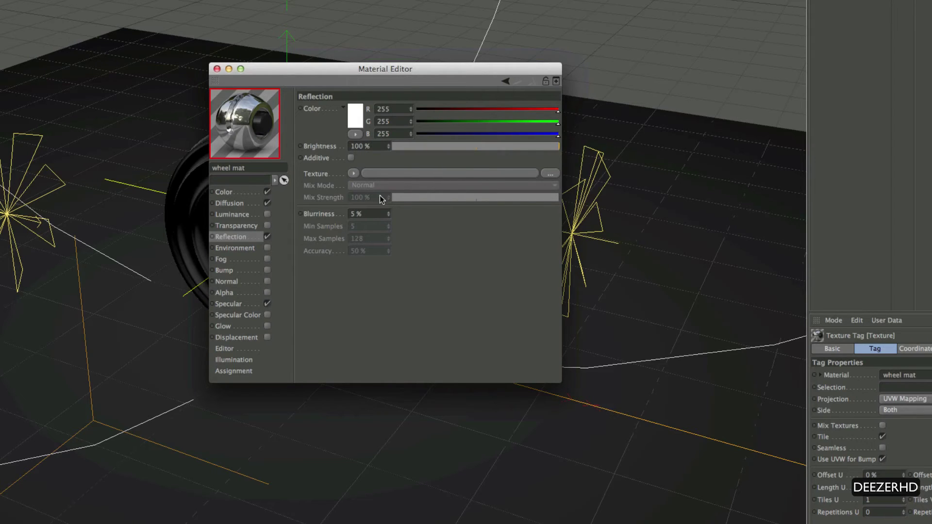
left_click(267, 271)
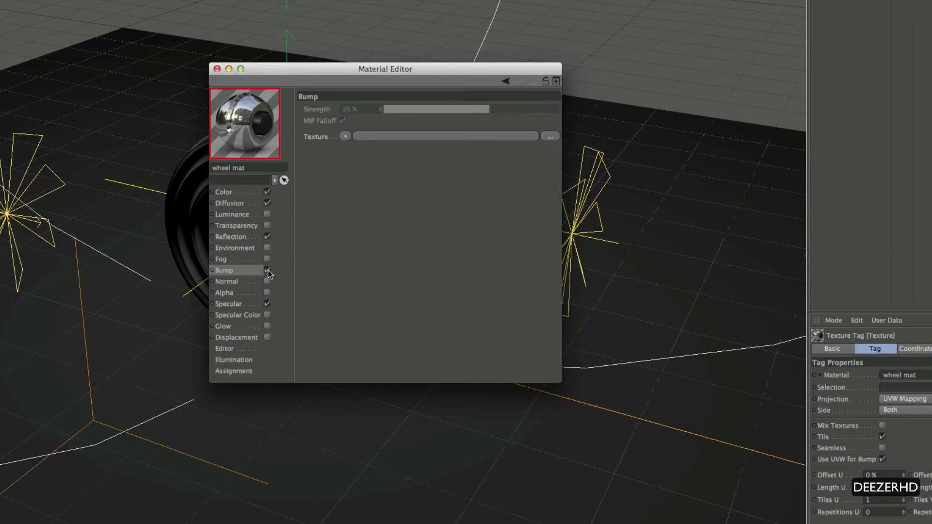
left_click(250, 231)
left_click(250, 236)
left_click(448, 148)
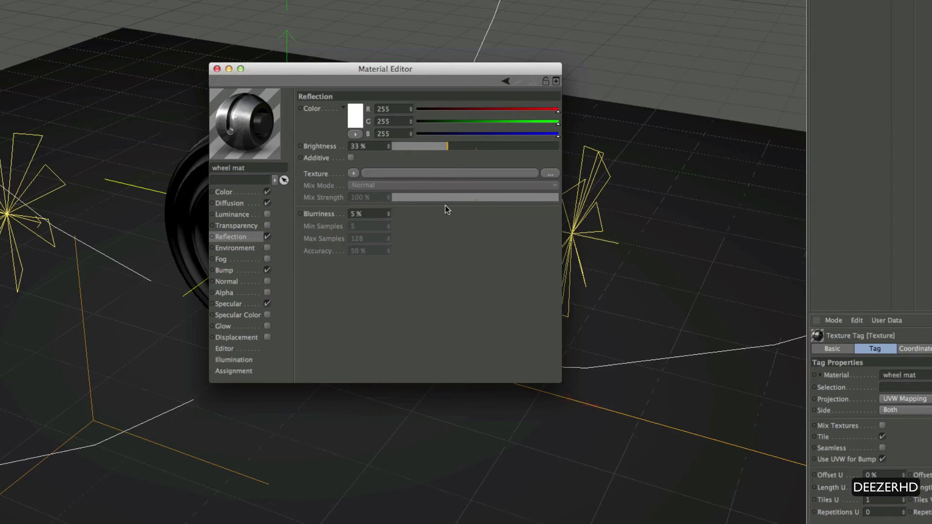
double_click(357, 145)
type("40")
key("Return")
Check the wheel material's Specular settings, close the material editor and render a preview of the perspective view.
left_click(247, 299)
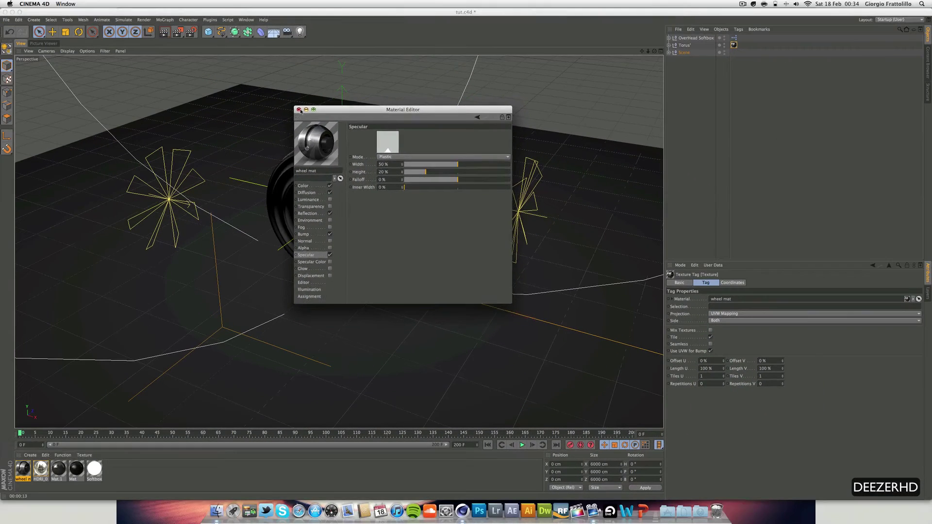
left_click(299, 109)
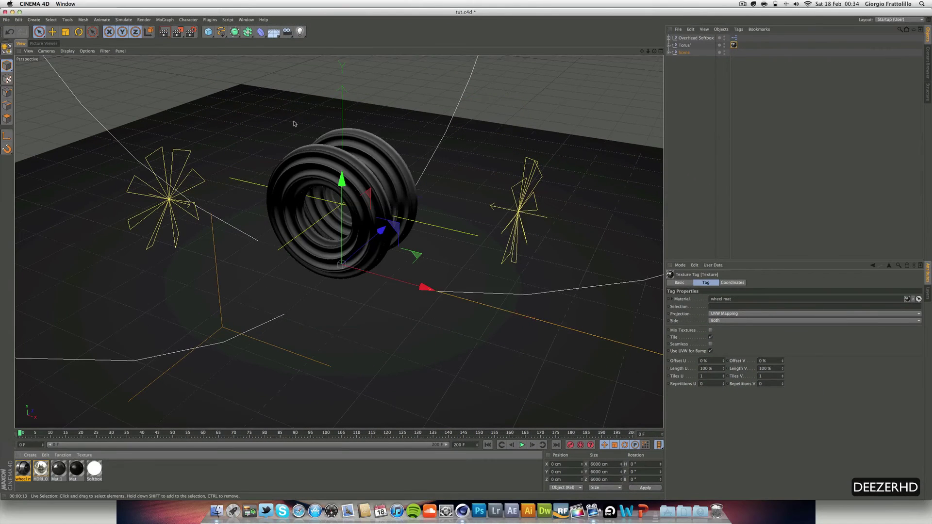
left_click(165, 33)
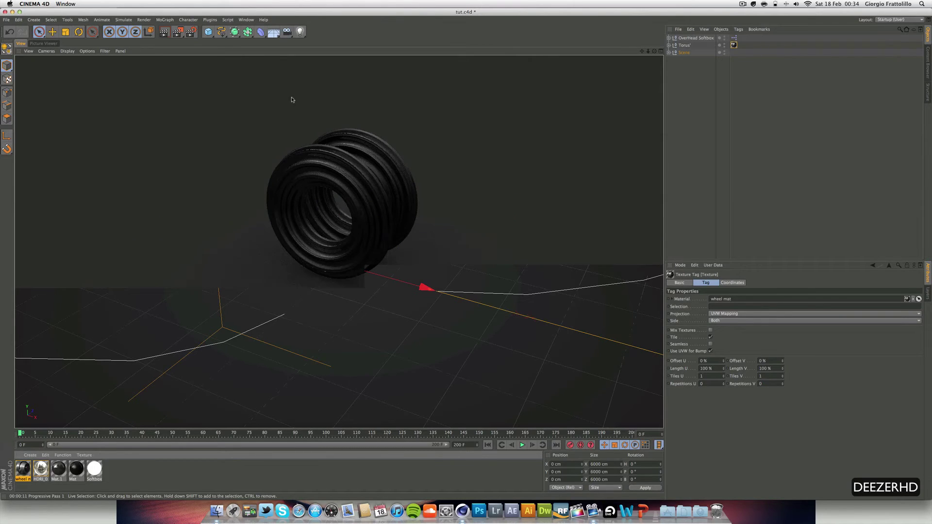
Enable Indirect Illumination in the Physical renderer settings and render a preview of the perspective view.
left_click(191, 32)
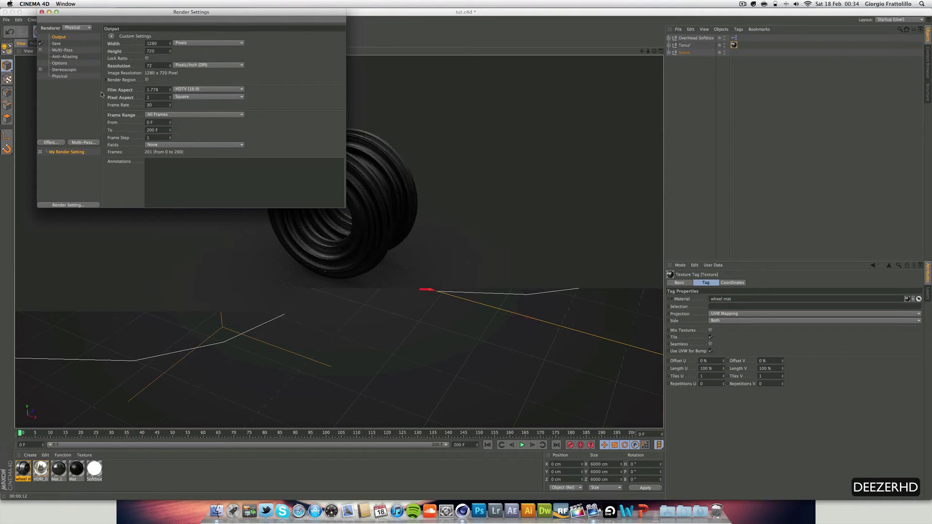
left_click(65, 76)
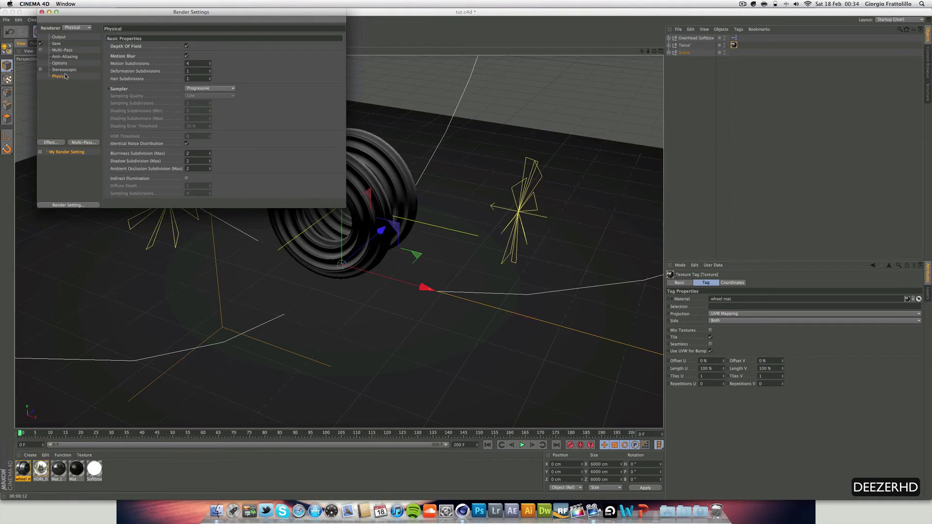
left_click(63, 144)
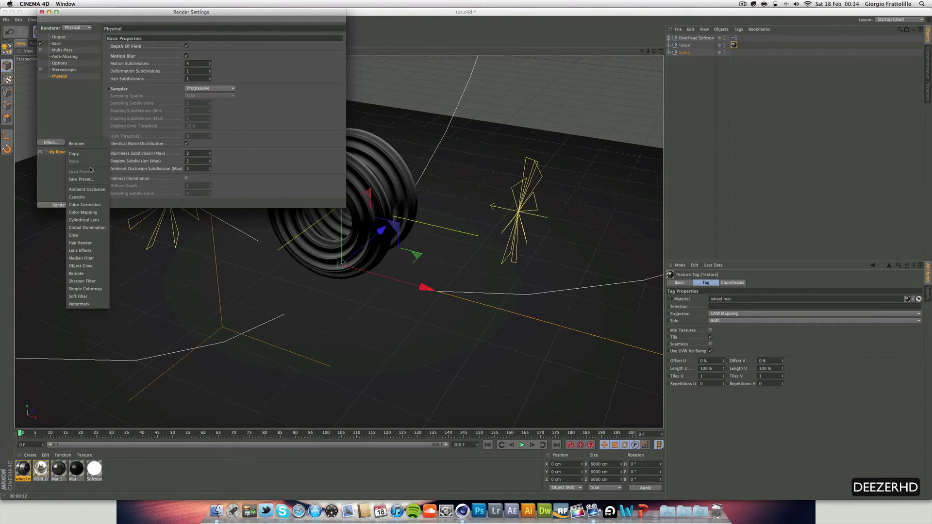
left_click(80, 89)
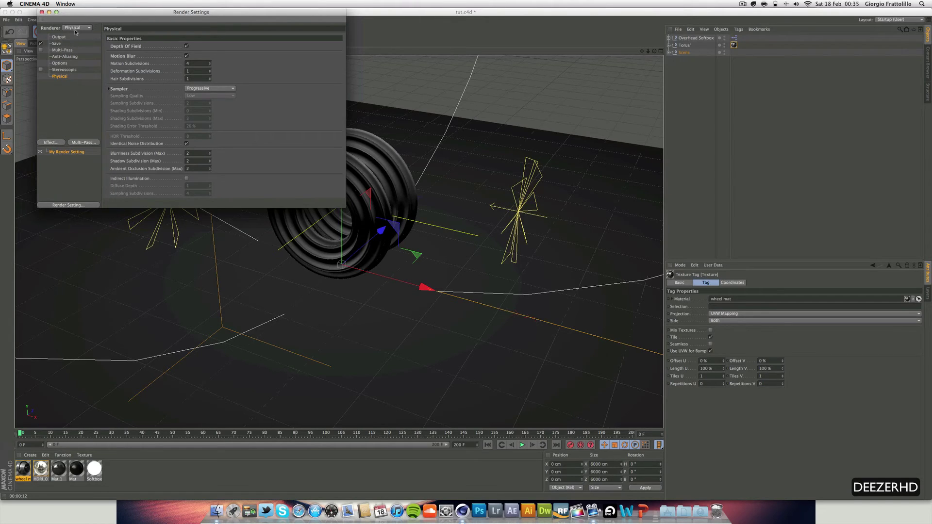
left_click(187, 178)
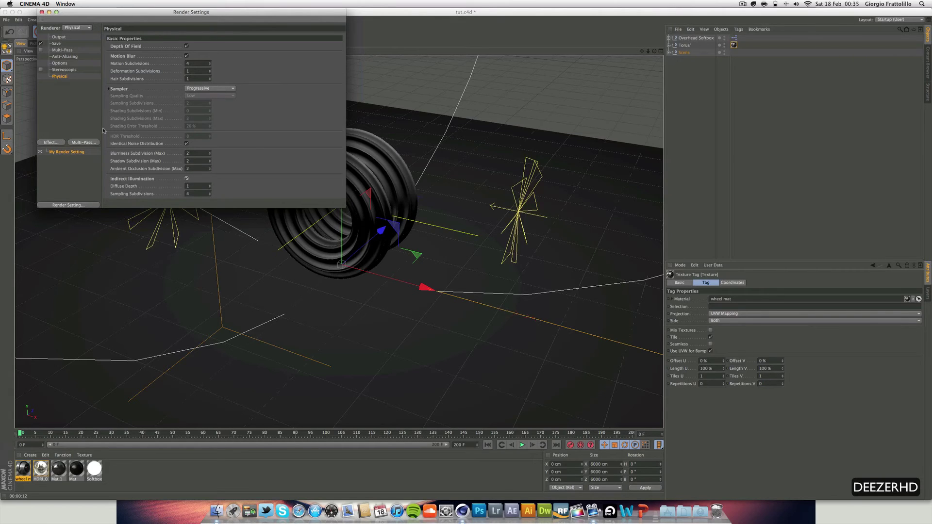
left_click(41, 12)
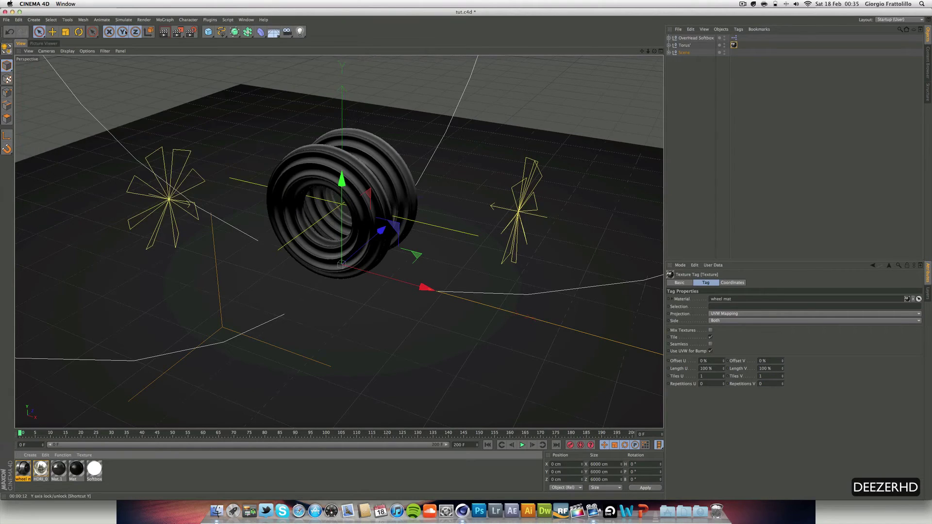
left_click(163, 33)
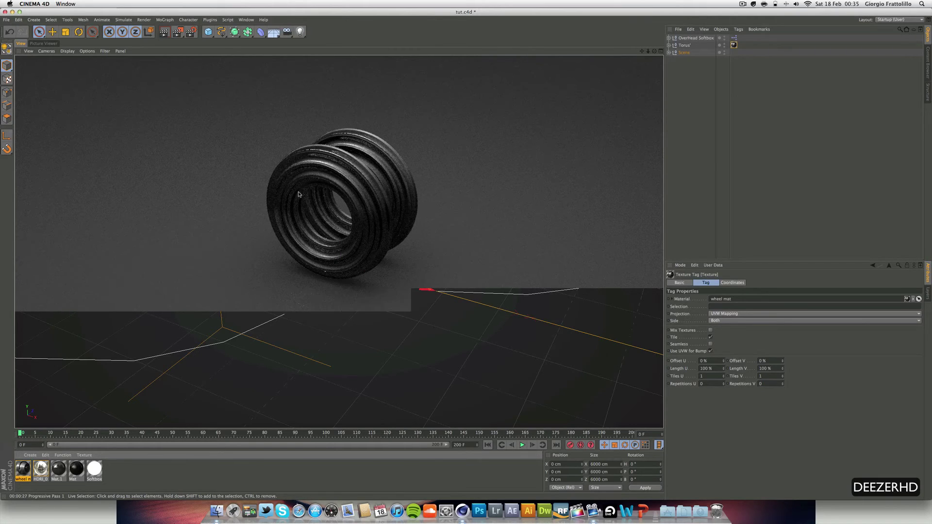
left_click(531, 370)
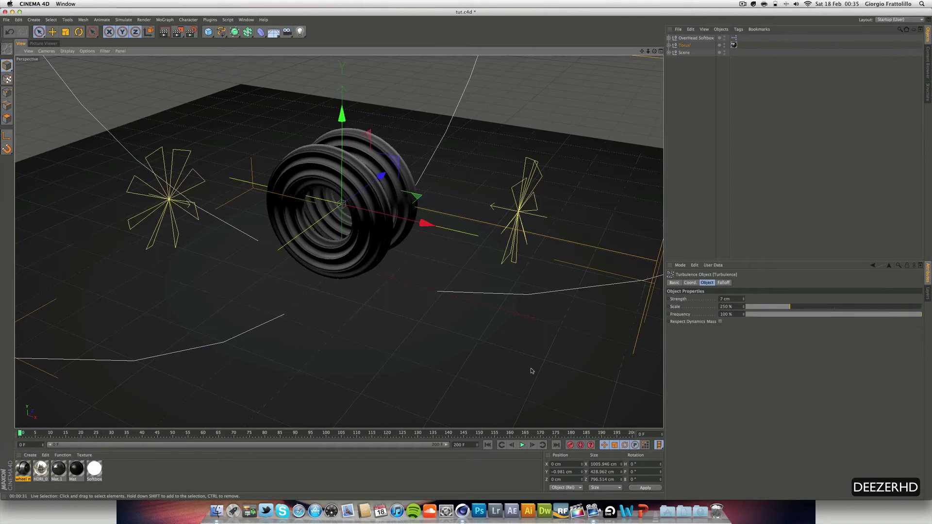
Play back the wheel animation, return to the first frame and save the project.
left_click(522, 445)
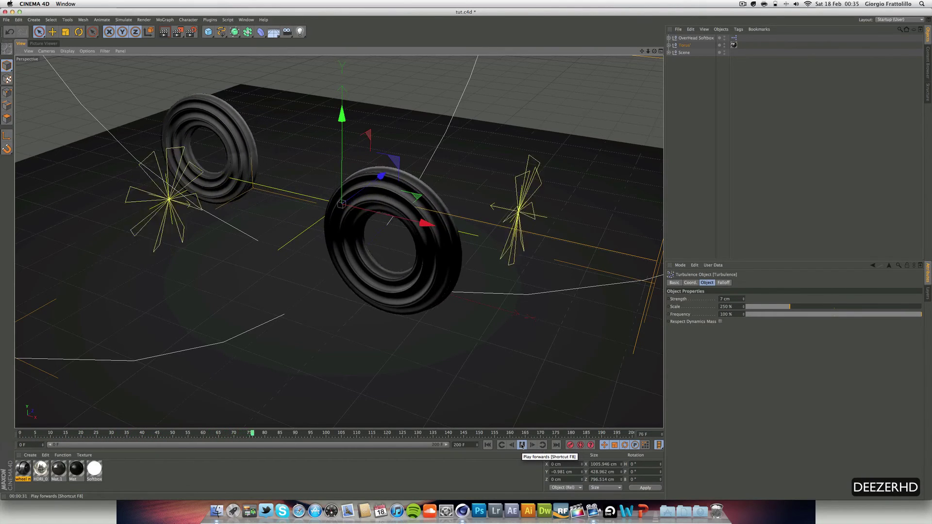
left_click(487, 445)
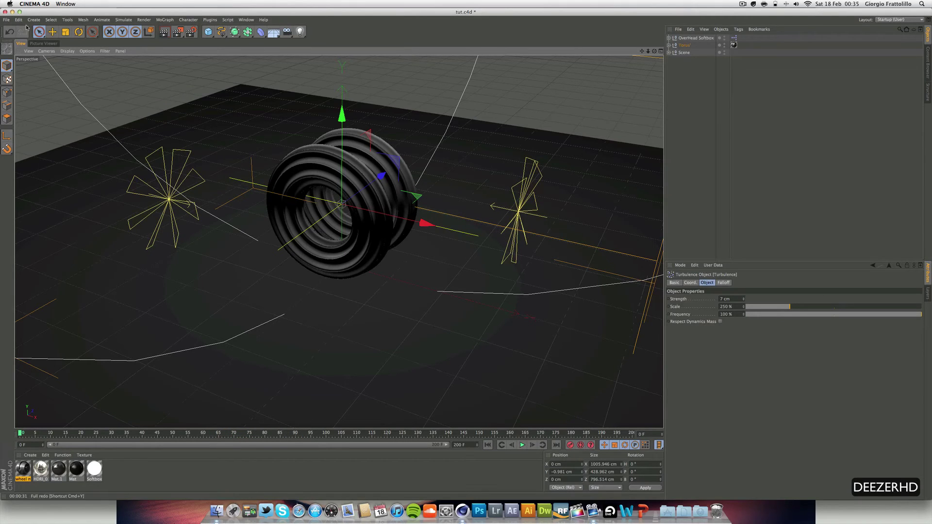
key("super+s")
Check the render's Save settings for the output file, format and depth.
left_click(29, 3)
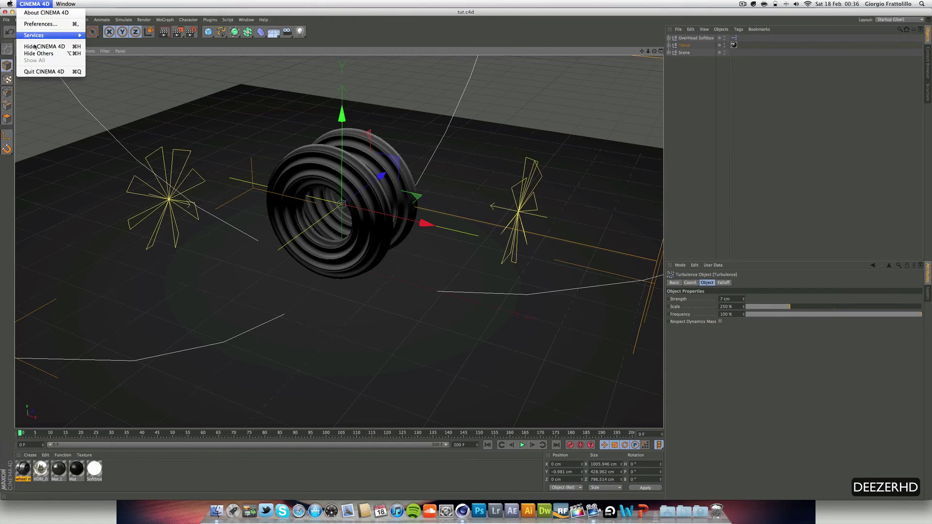
left_click(195, 29)
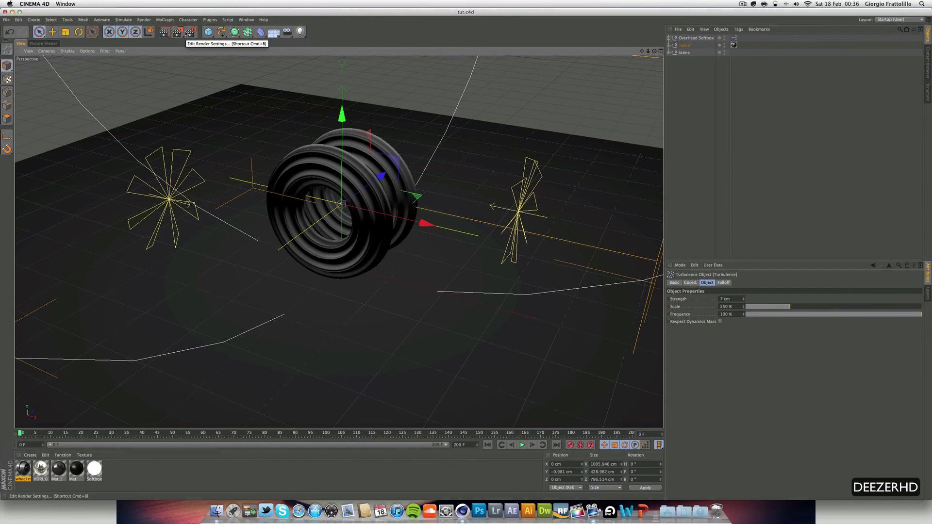
left_click(194, 30)
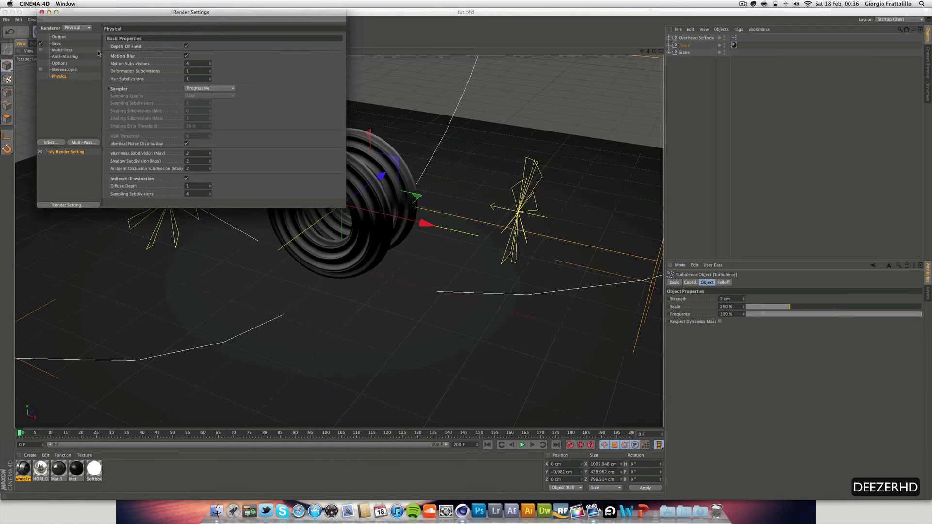
left_click(59, 44)
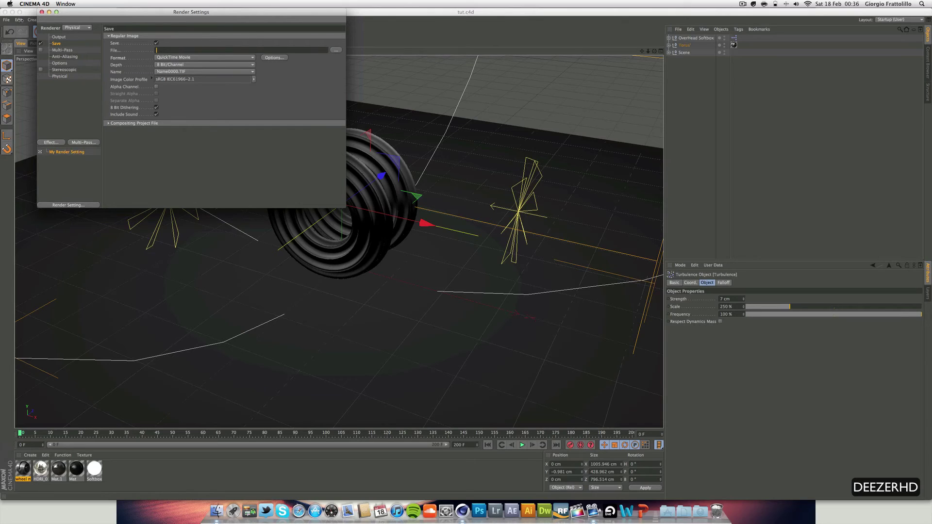
left_click(41, 12)
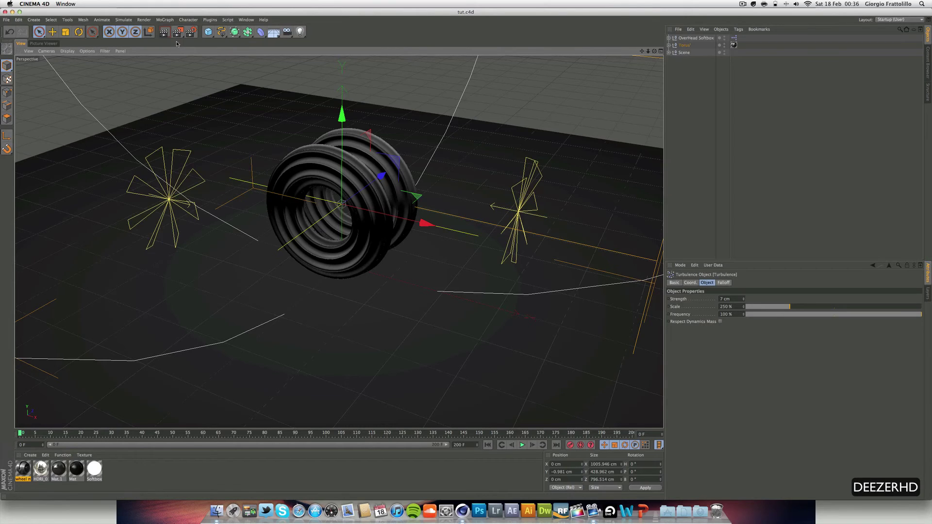
Hide Cinema 4D and preview the rendered cam 1.mov from the Spinning Wheels folder in Finder.
left_click(34, 4)
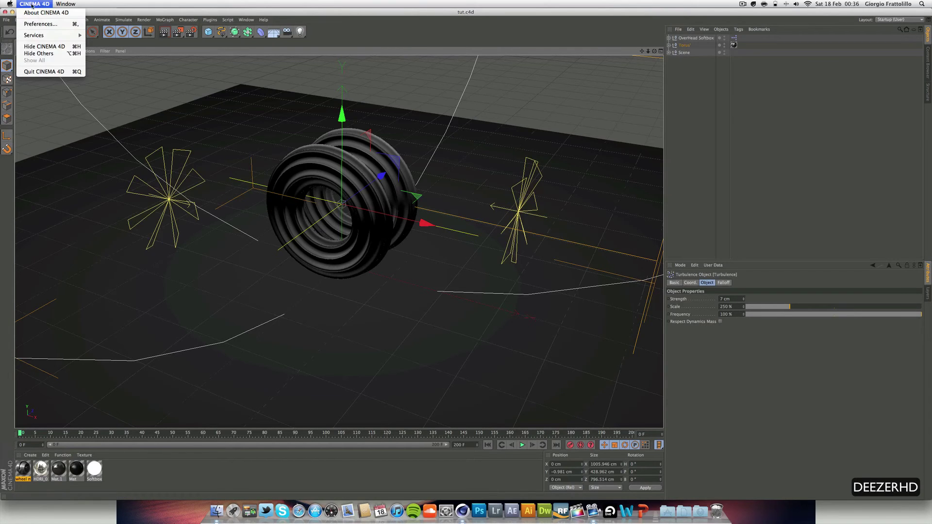
left_click(49, 66)
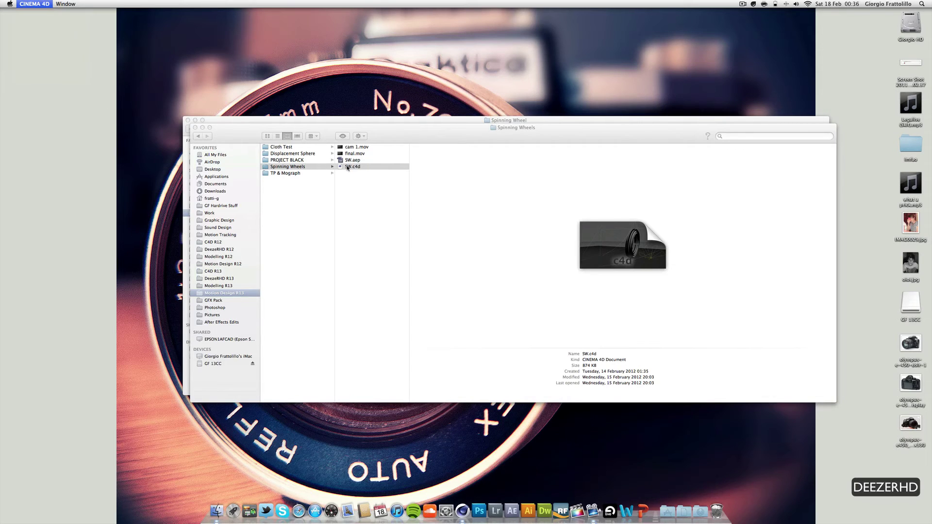
left_click(364, 148)
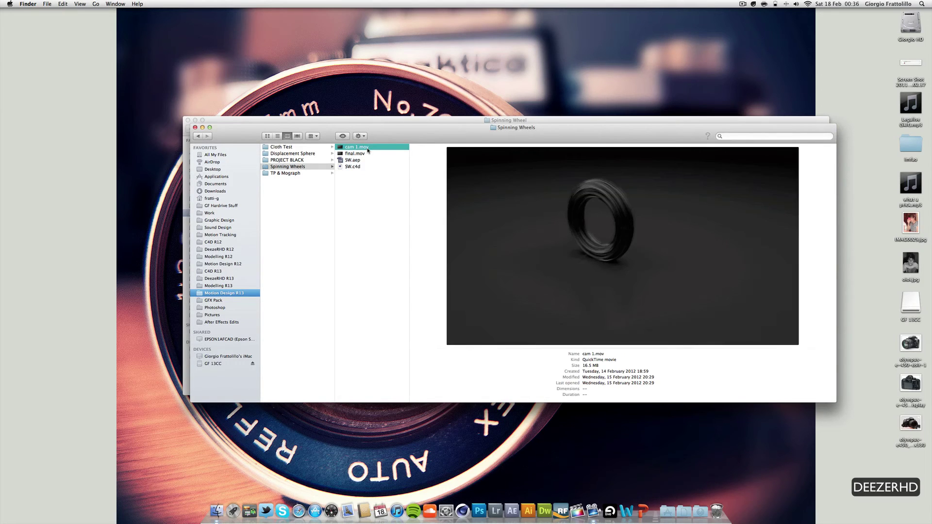
key("space")
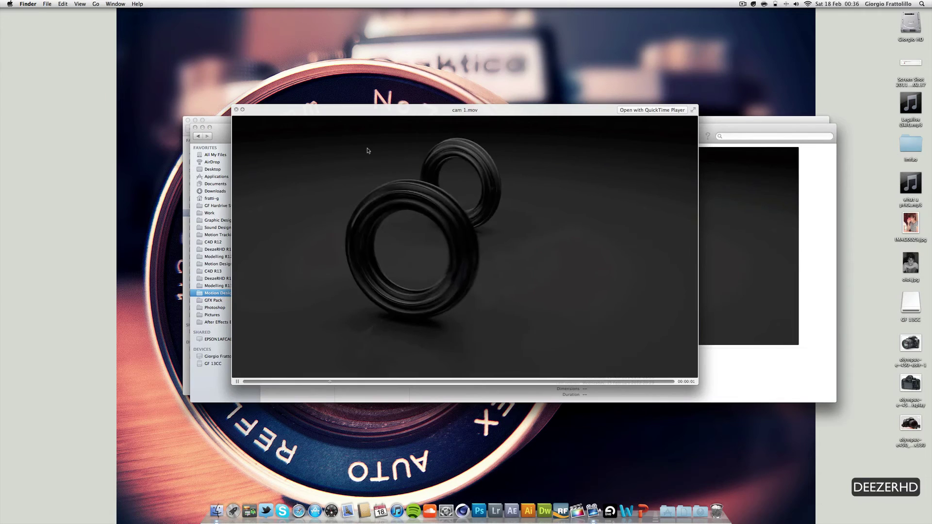
key("space")
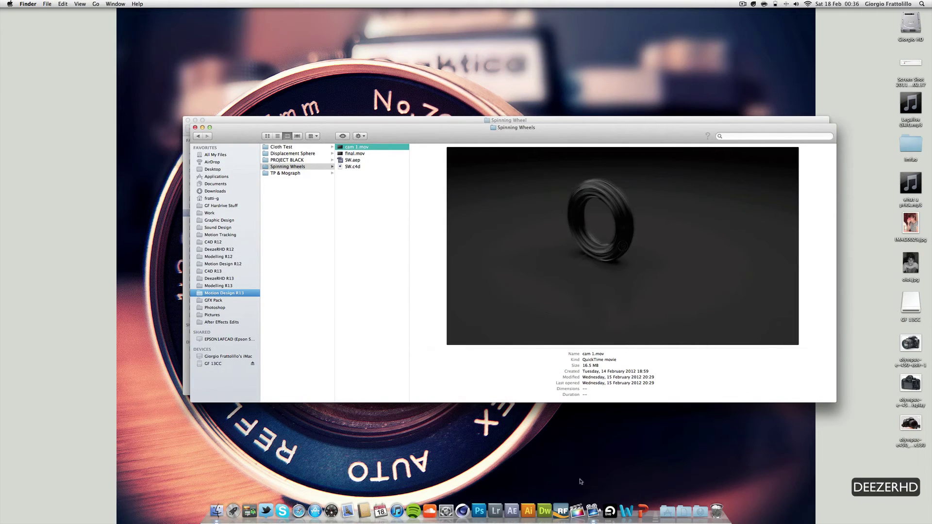
Launch Adobe After Effects CS5.5 with an empty project.
left_click(513, 505)
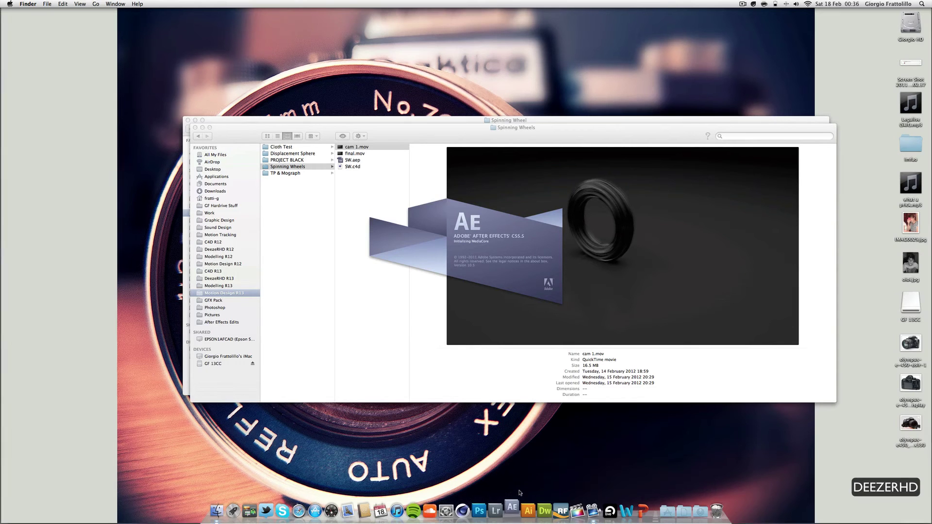
key("ctrl+Up")
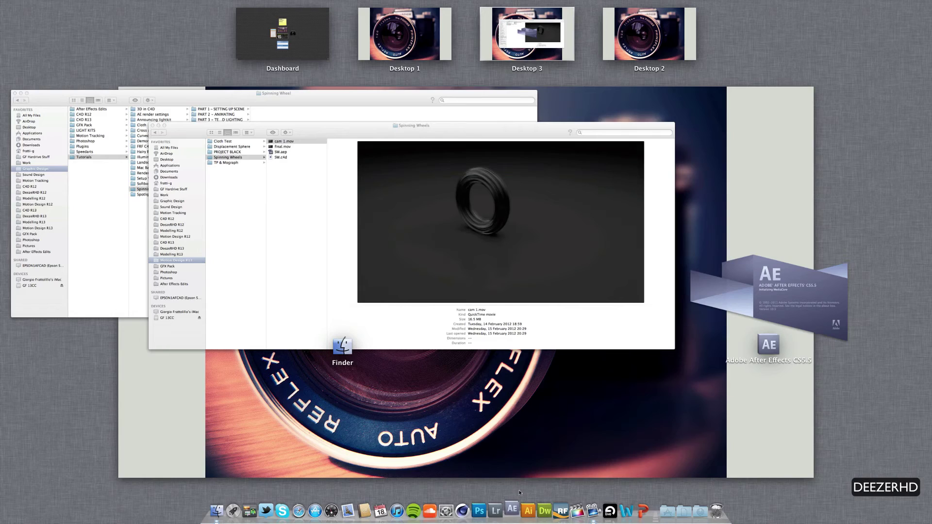
key("ctrl+Up")
key("ctrl+Up")
key("ctrl+Up")
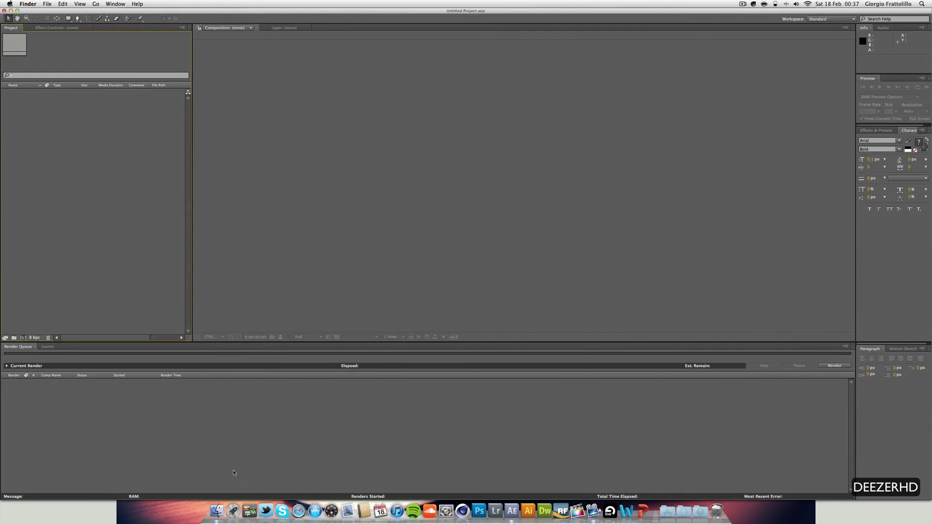
Import cam 1.mov from the Spinning Wheels folder in Finder into After Effects and create a composition from the clip.
left_click(217, 510)
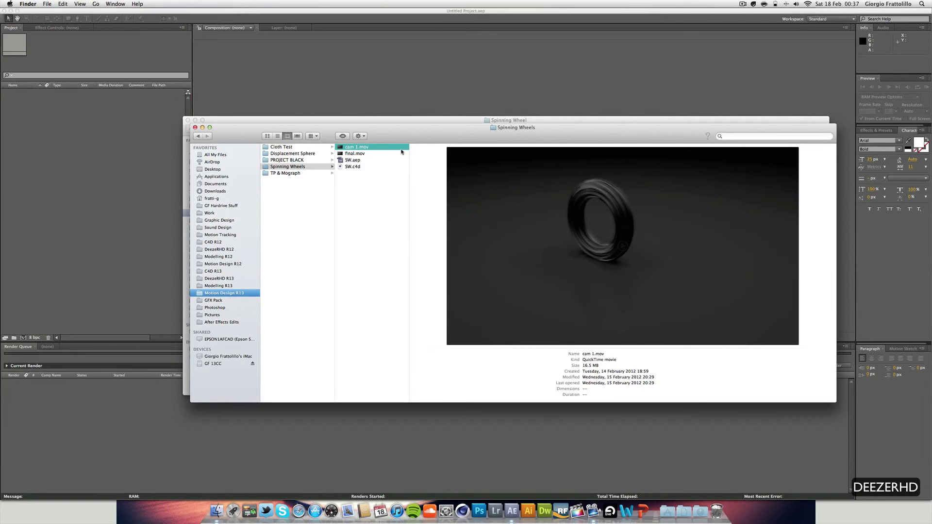
left_click_drag(383, 130, 375, 122)
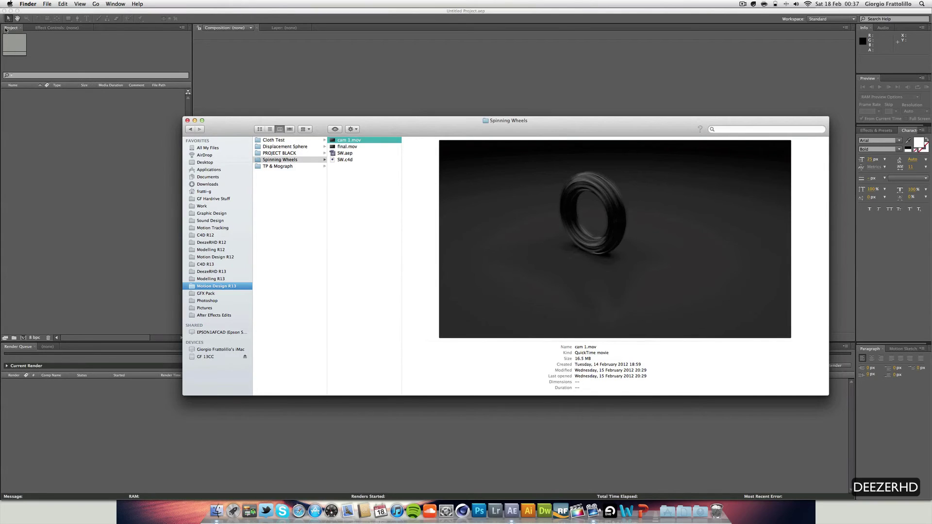
left_click_drag(367, 143, 146, 141)
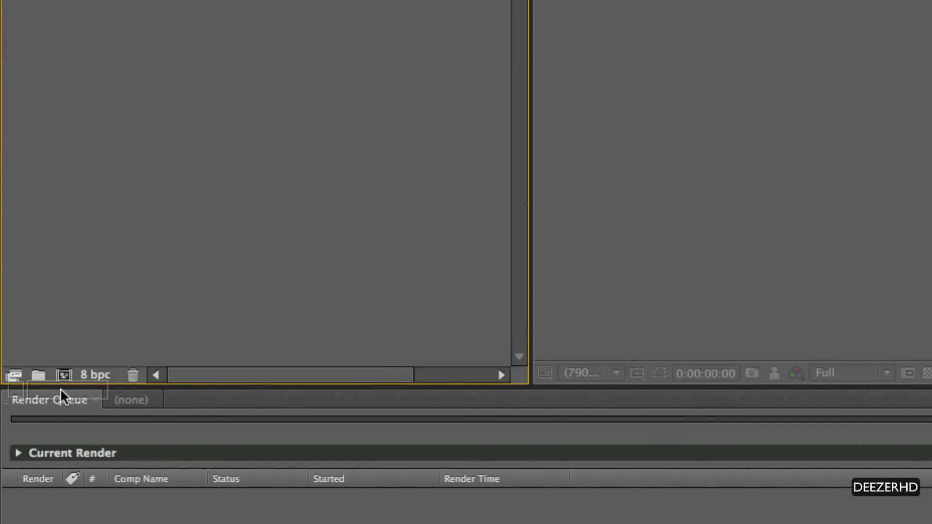
left_click_drag(64, 374, 65, 384)
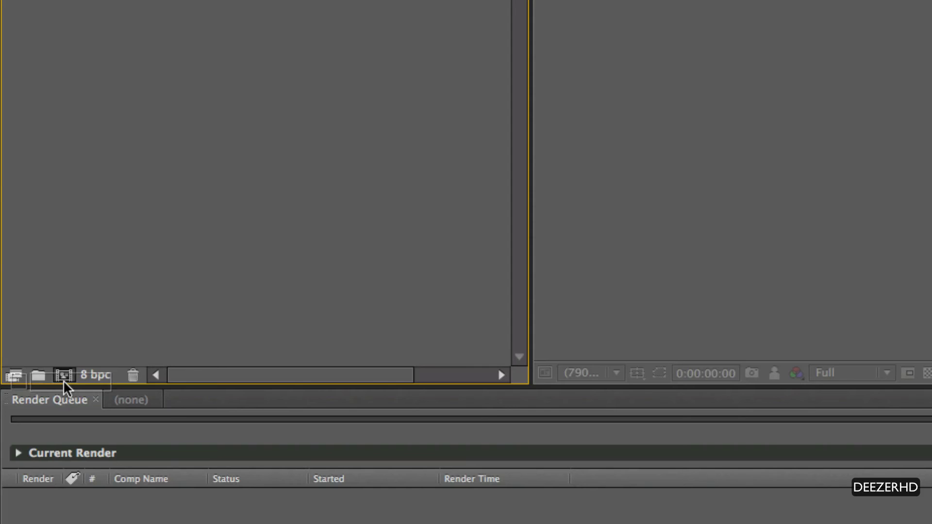
left_click_drag(63, 380, 63, 380)
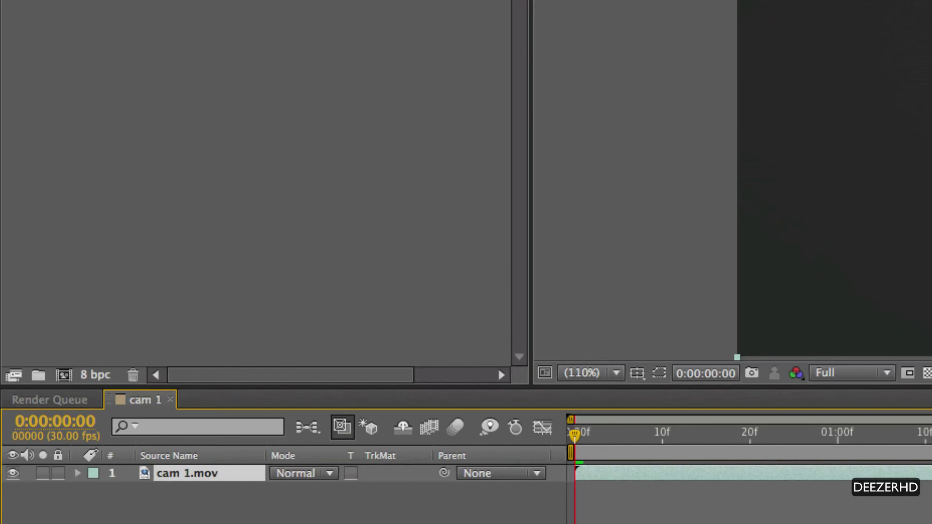
Scrub through the cam 1 composition and set the current time to 0:00:01:22.
left_click_drag(739, 432, 925, 432)
key("space")
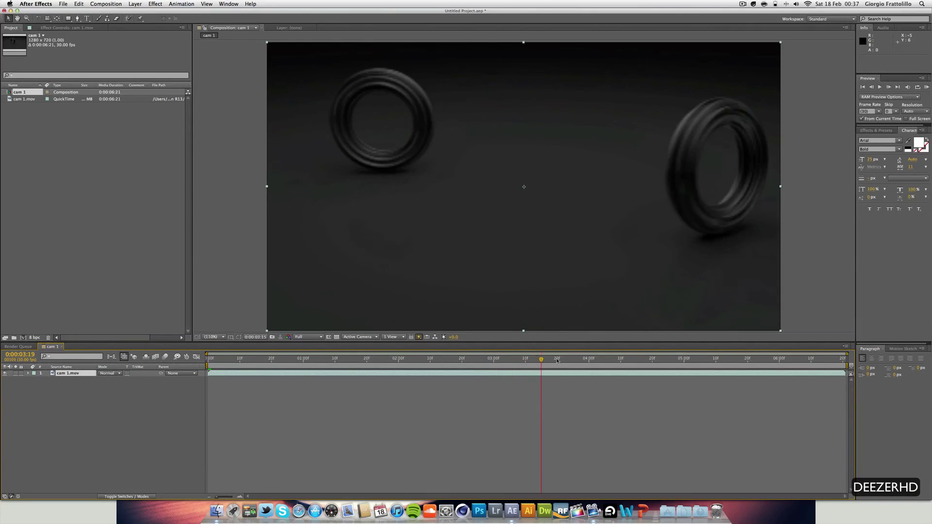
left_click(373, 359)
left_click(330, 402)
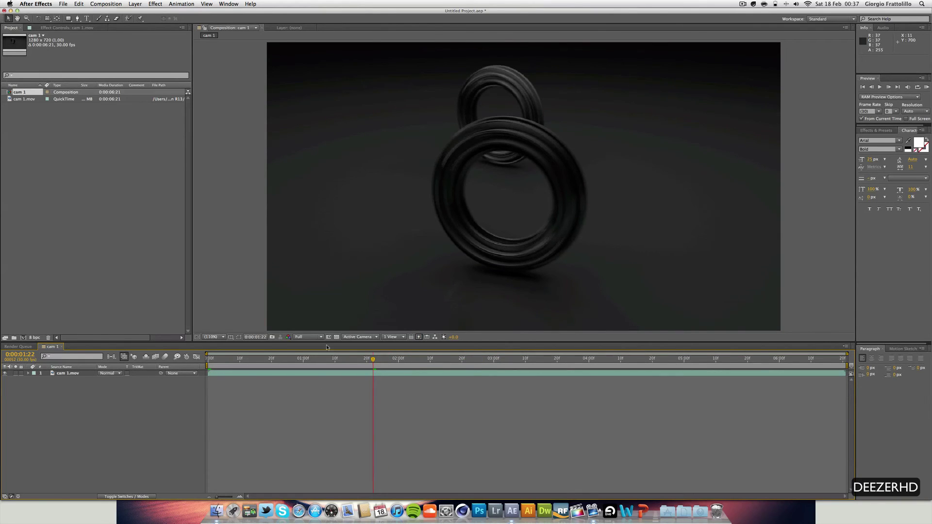
left_click(305, 336)
left_click(306, 347)
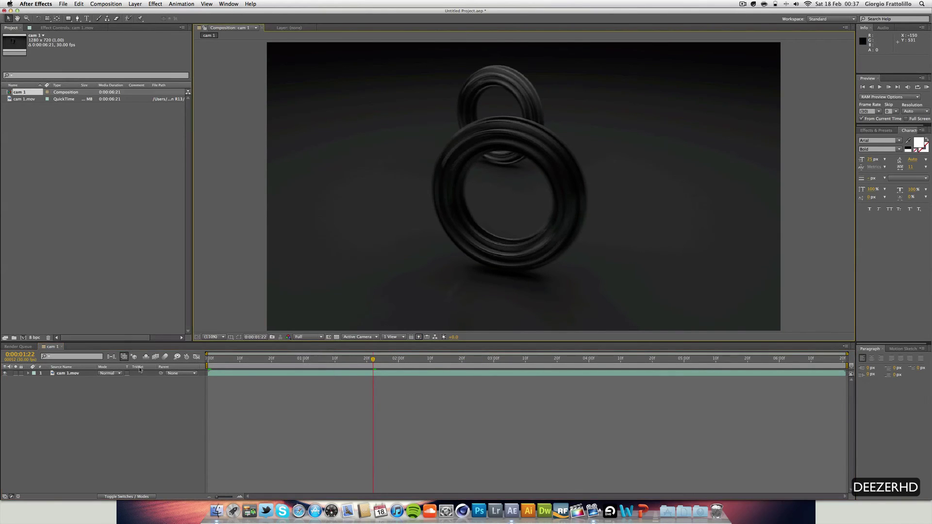
Add a black solid layer at composition size above the cam 1.mov layer.
left_click(74, 375)
left_click(135, 4)
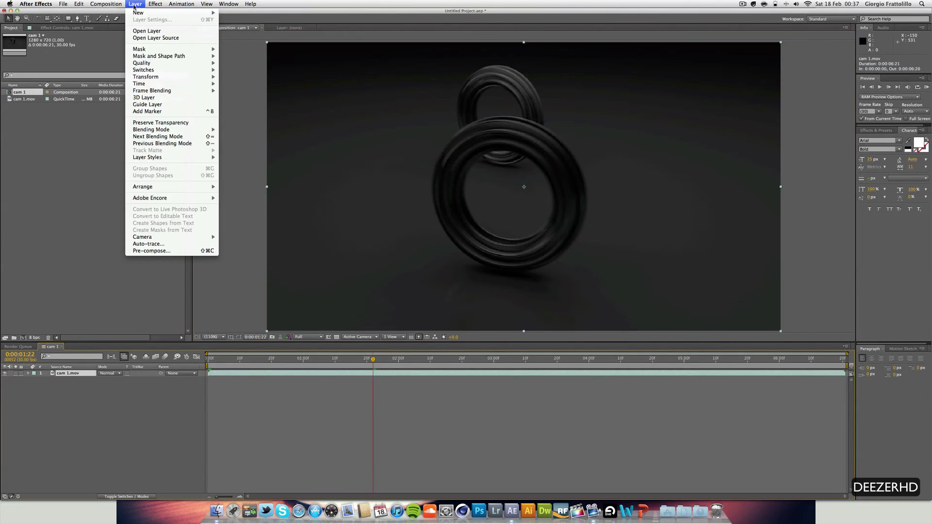
mouse_move(141, 13)
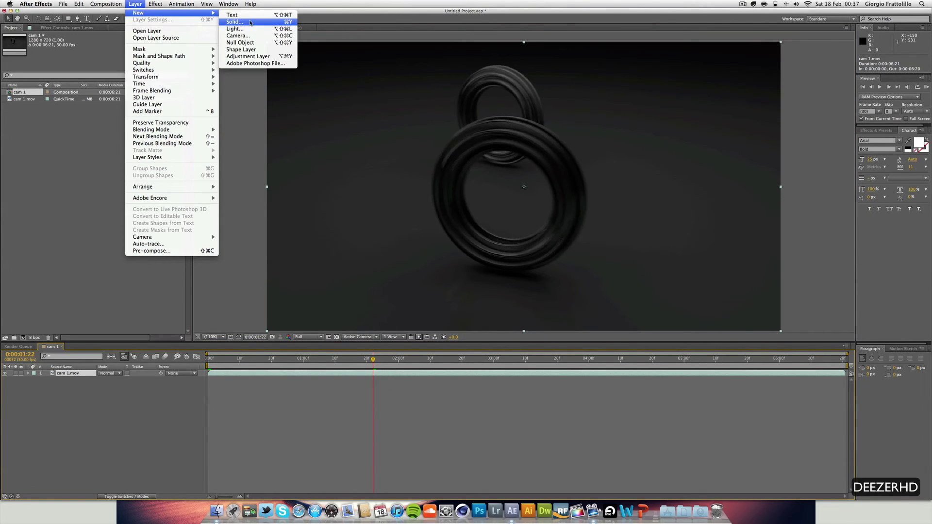
left_click(250, 21)
left_click(459, 296)
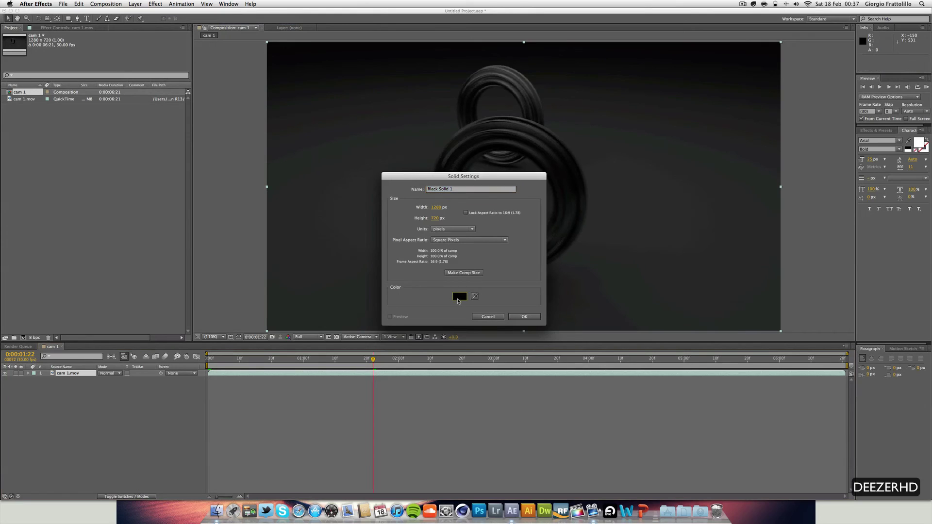
left_click(380, 203)
left_click(524, 316)
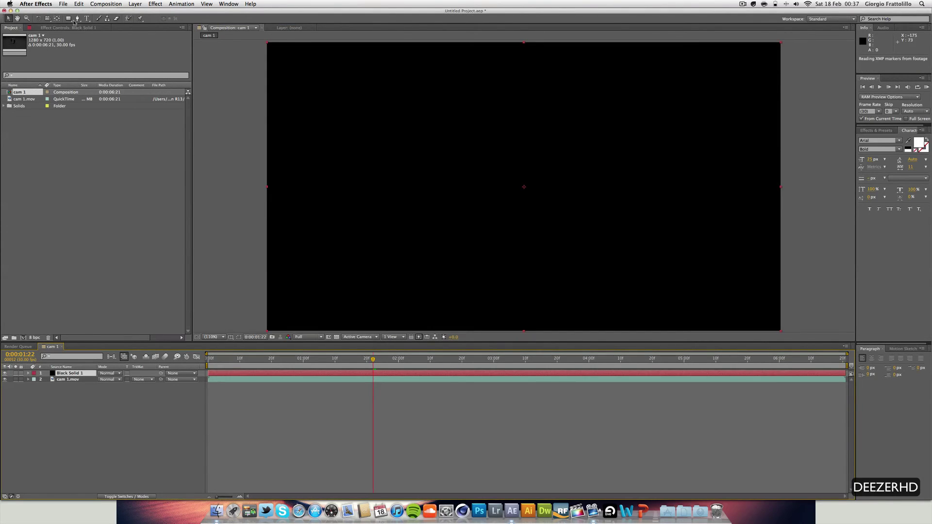
Add a full-size elliptical mask to the black solid layer and invert the mask.
left_click(69, 19)
left_click_drag(71, 20, 100, 35)
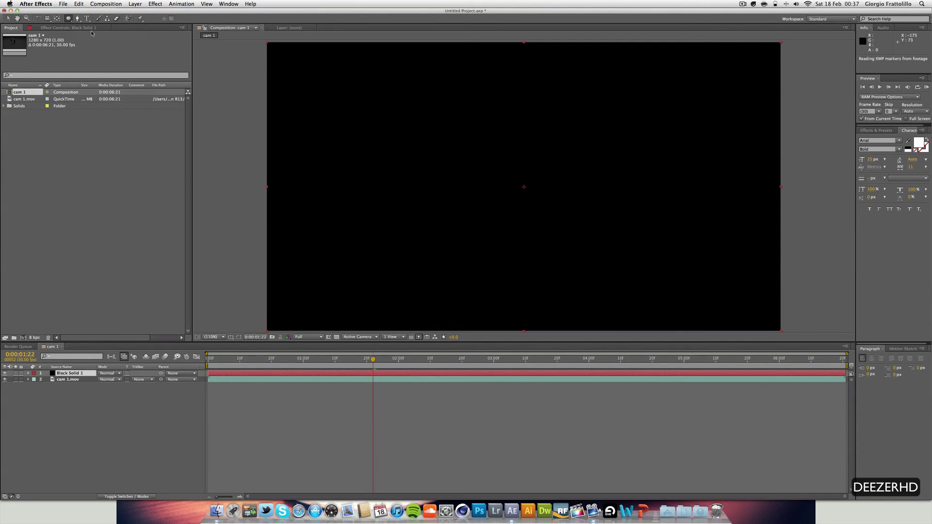
double_click(69, 20)
key("v")
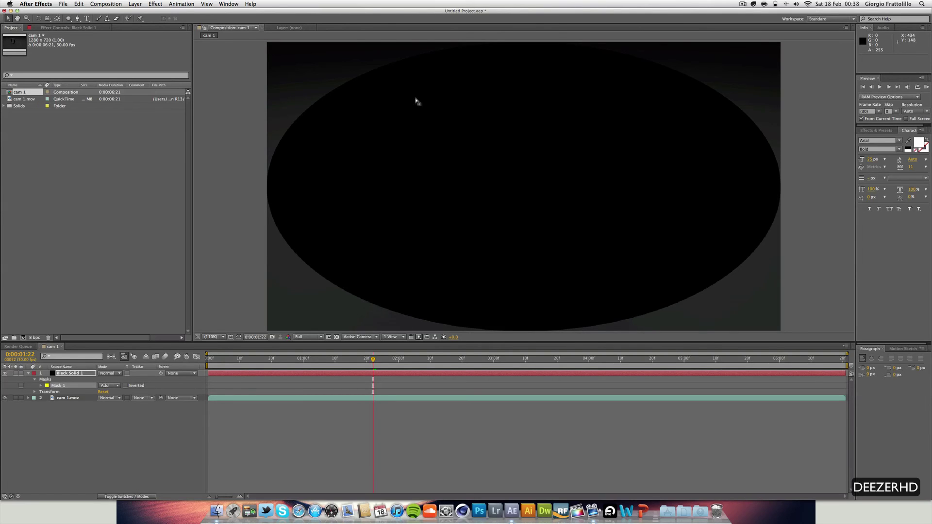
left_click(125, 385)
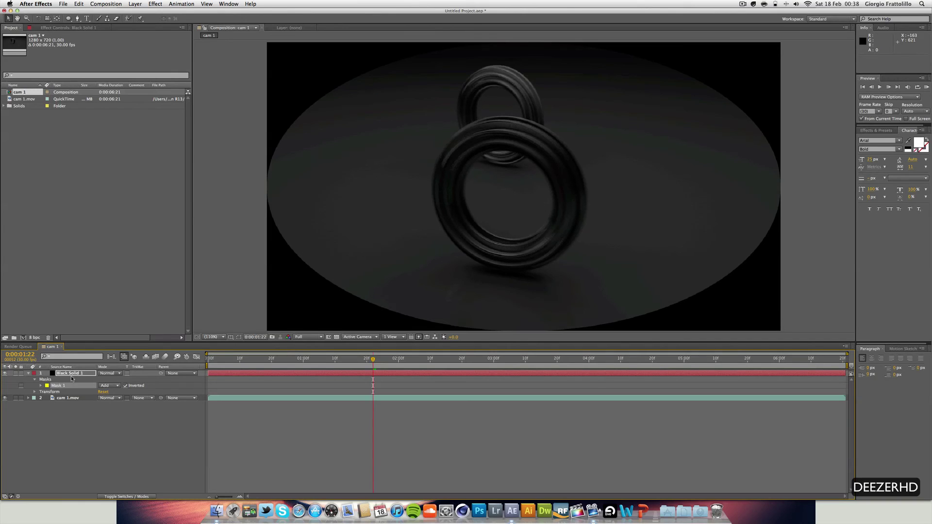
Feather the solid's mask to 328 pixels and set its mask expansion to 168 pixels.
key("f")
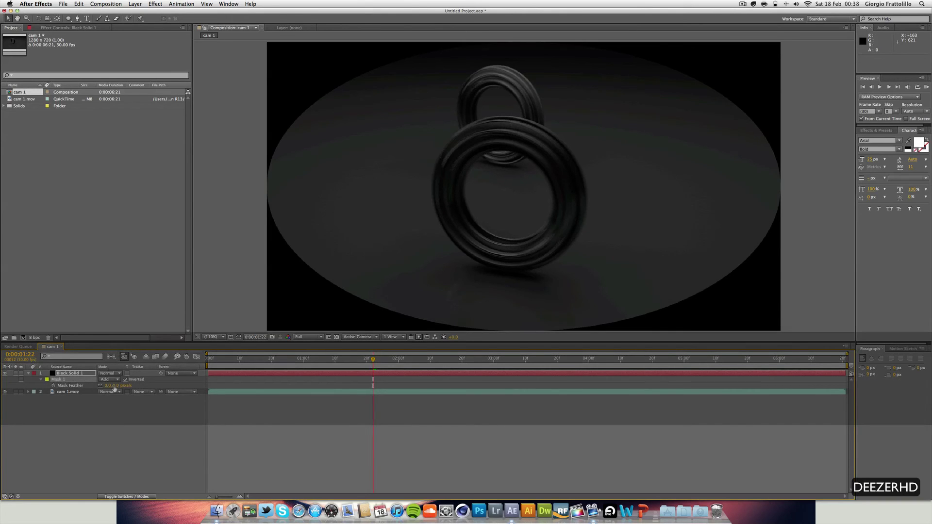
left_click_drag(115, 386, 166, 383)
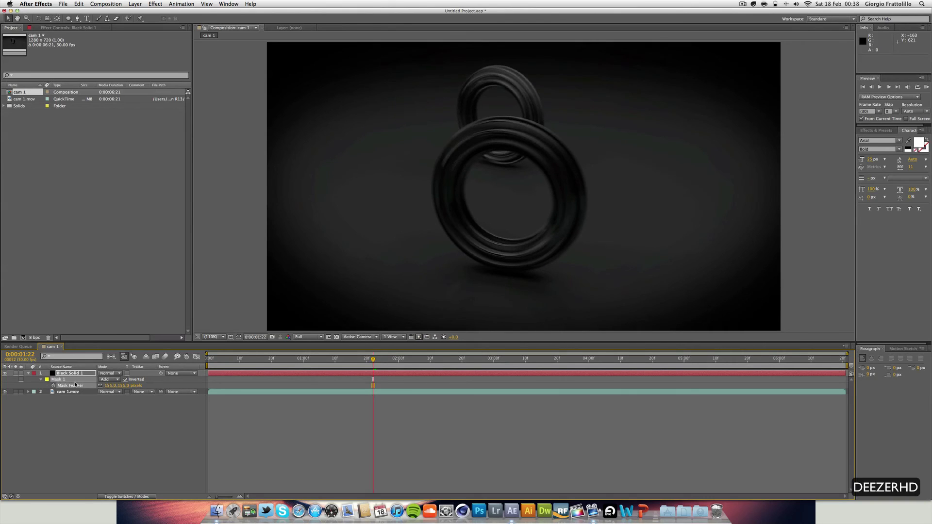
key("e")
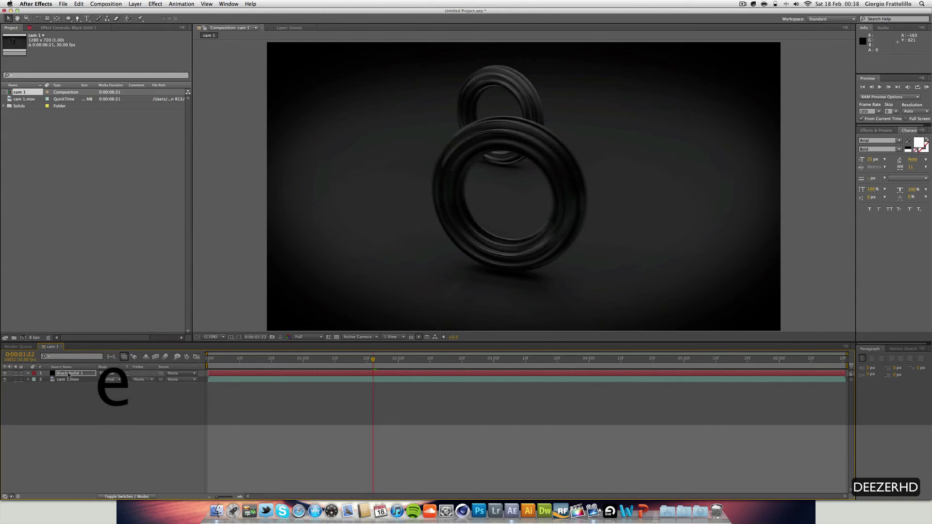
key("m")
key("m")
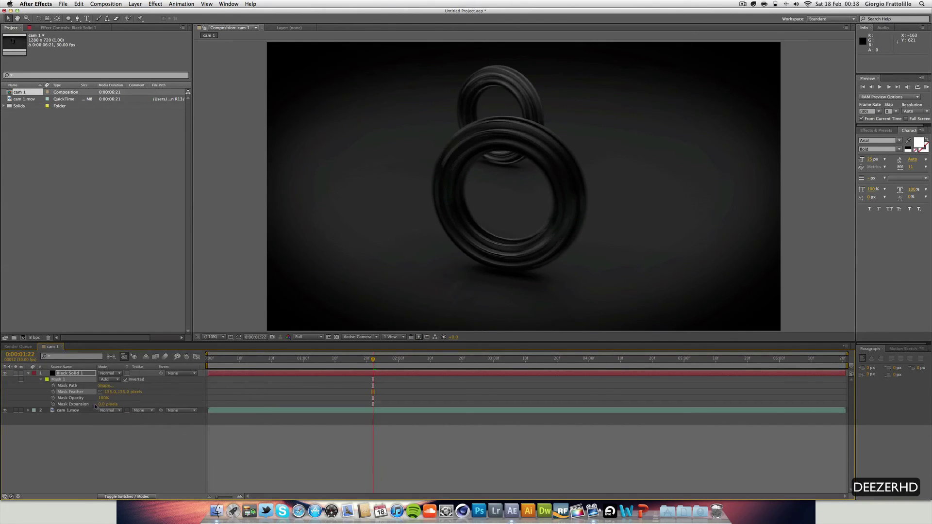
left_click_drag(100, 404, 133, 392)
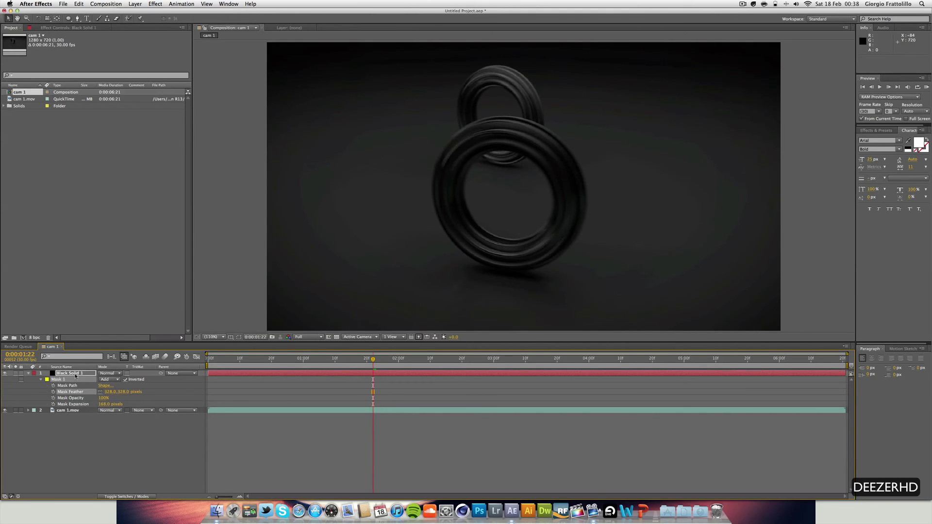
left_click(241, 393)
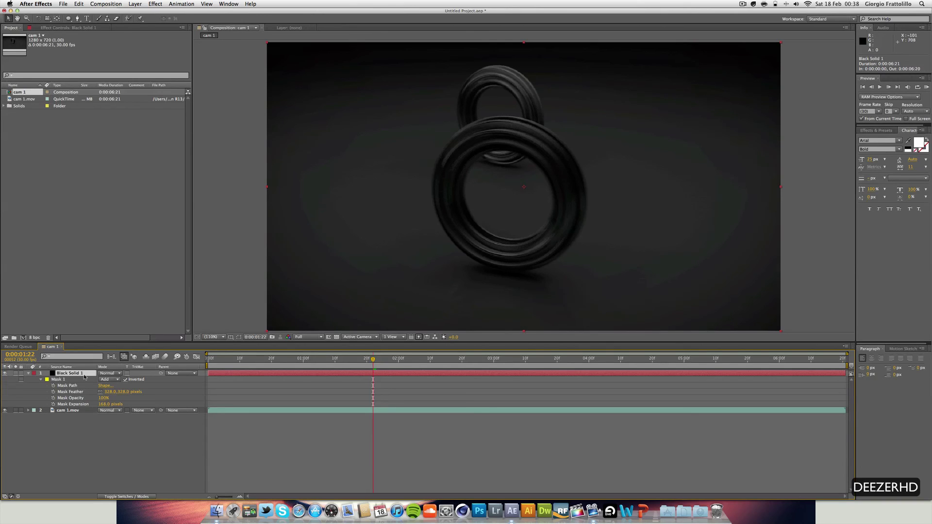
double_click(84, 375)
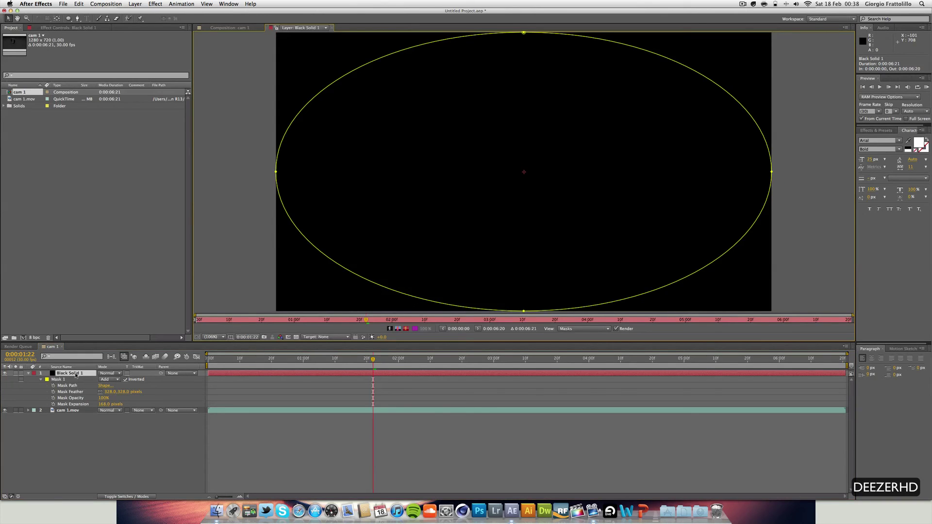
left_click(230, 28)
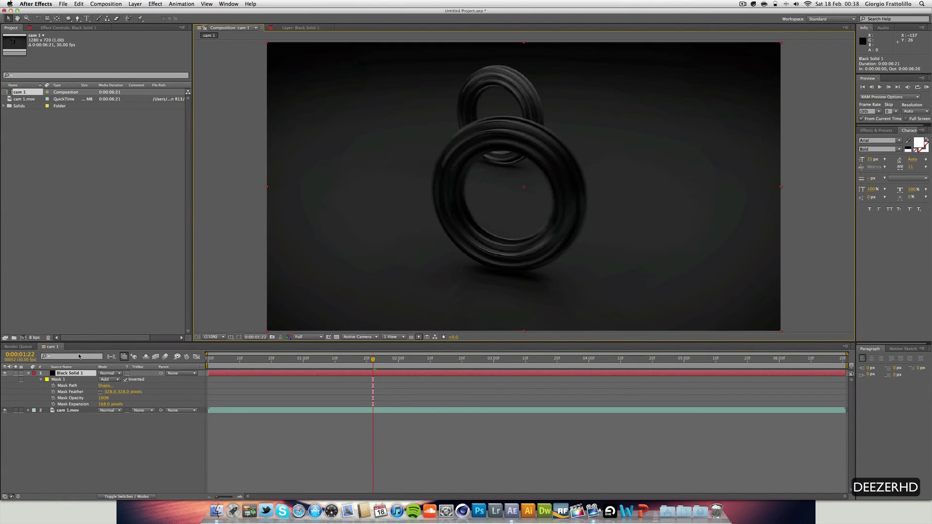
key("Return")
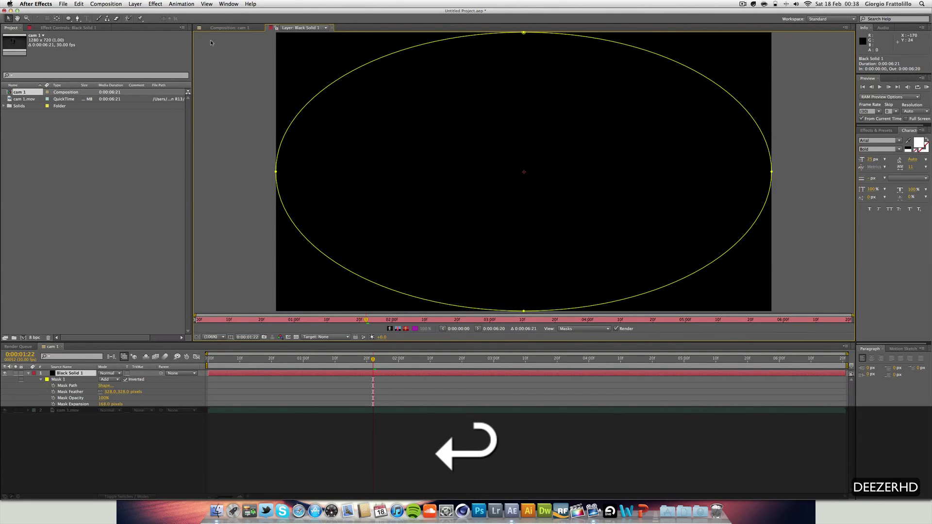
left_click(229, 28)
double_click(73, 374)
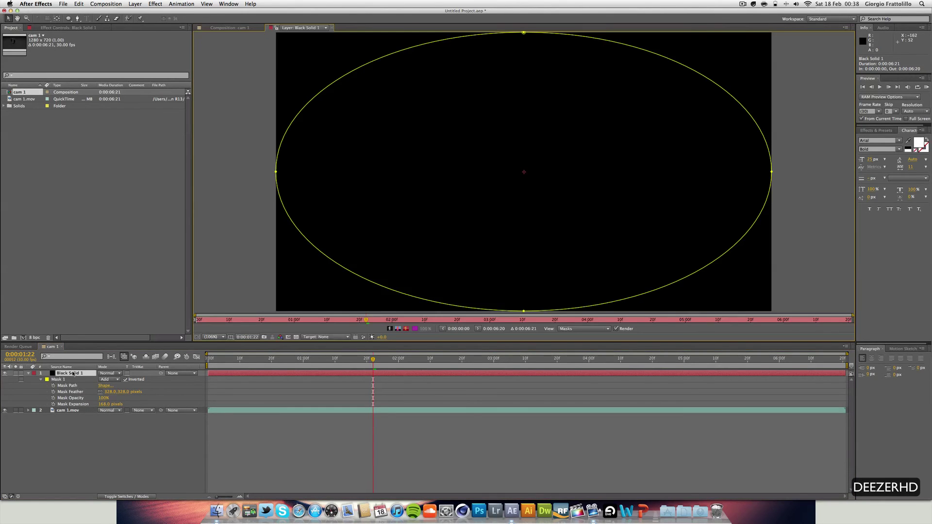
left_click(230, 27)
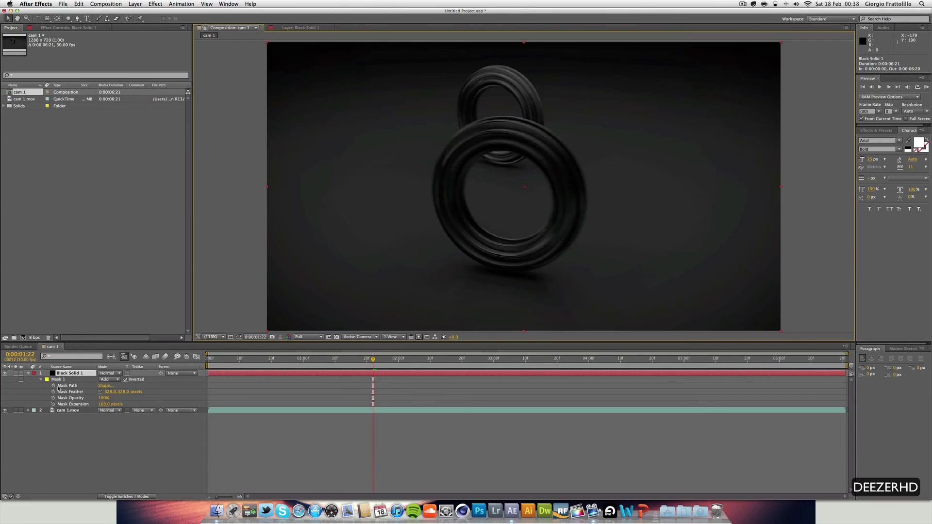
Rename the black solid layer as Vignette.
left_click(67, 374)
key("Return")
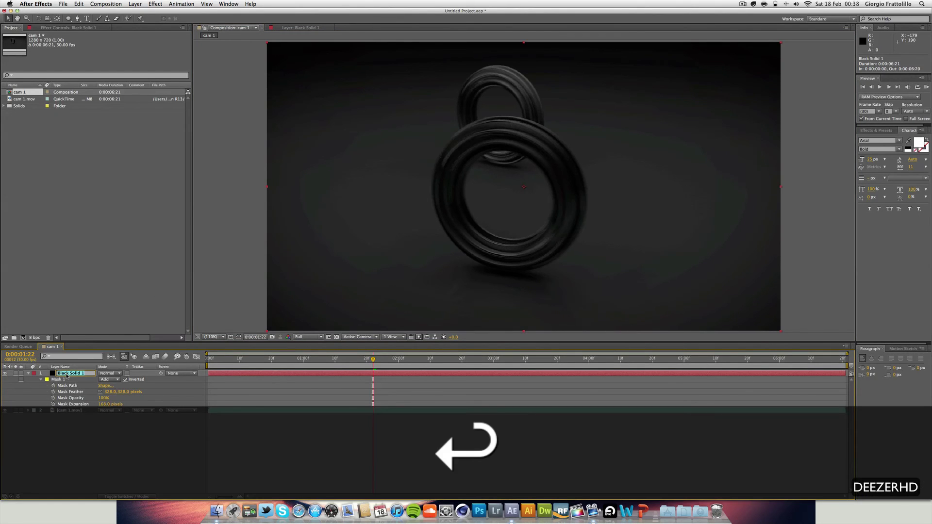
type("Vi")
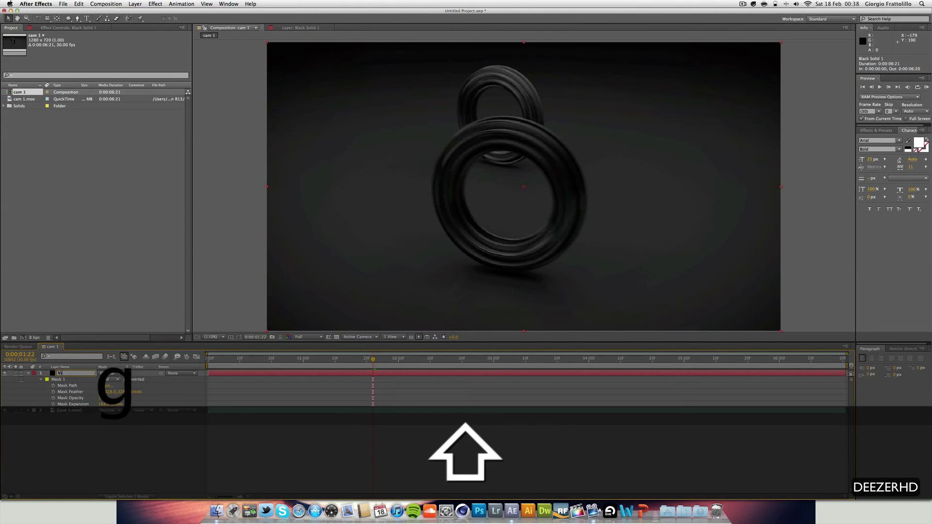
type("gnette")
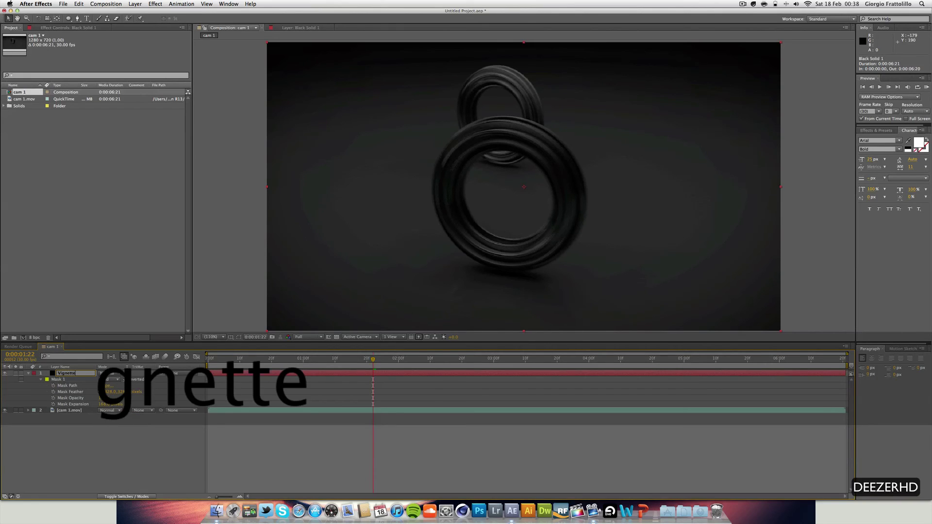
key("Return")
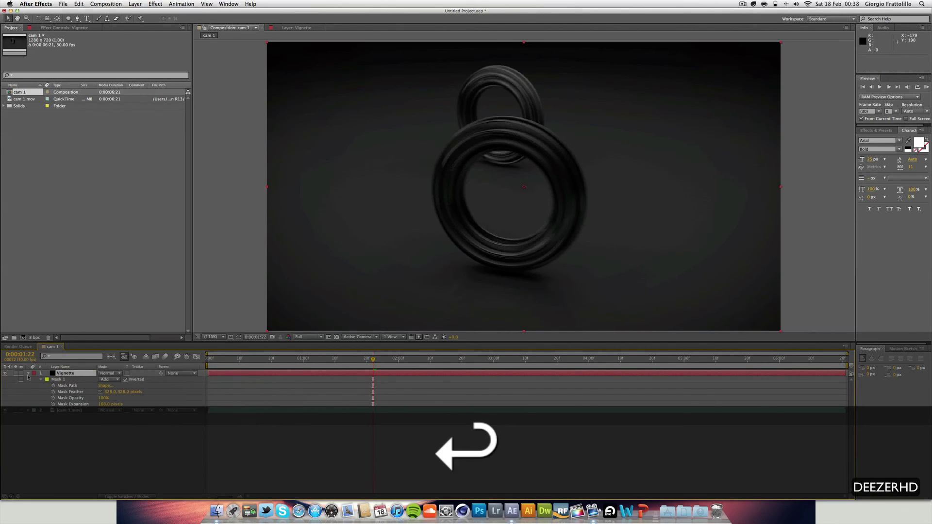
Reduce the Vignette layer's opacity to soften the darkened edges and collapse its properties.
key("t")
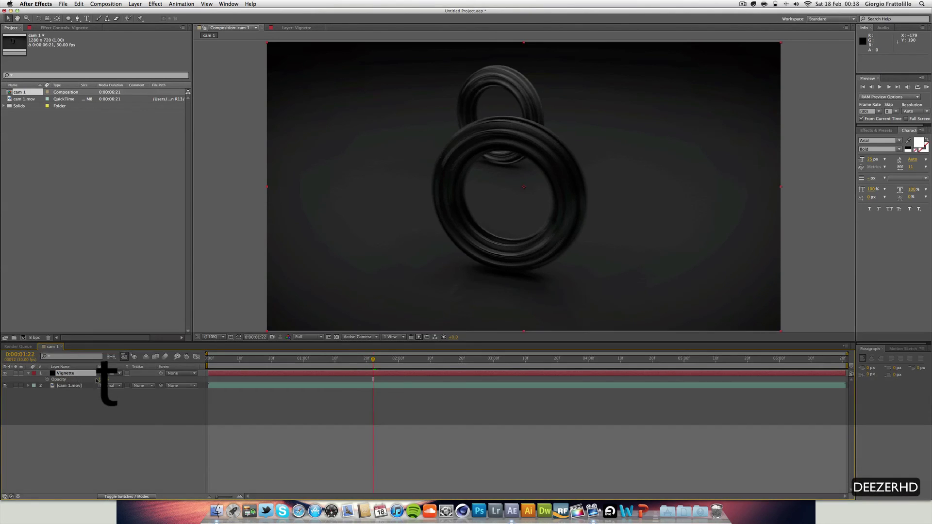
left_click_drag(99, 380, 61, 380)
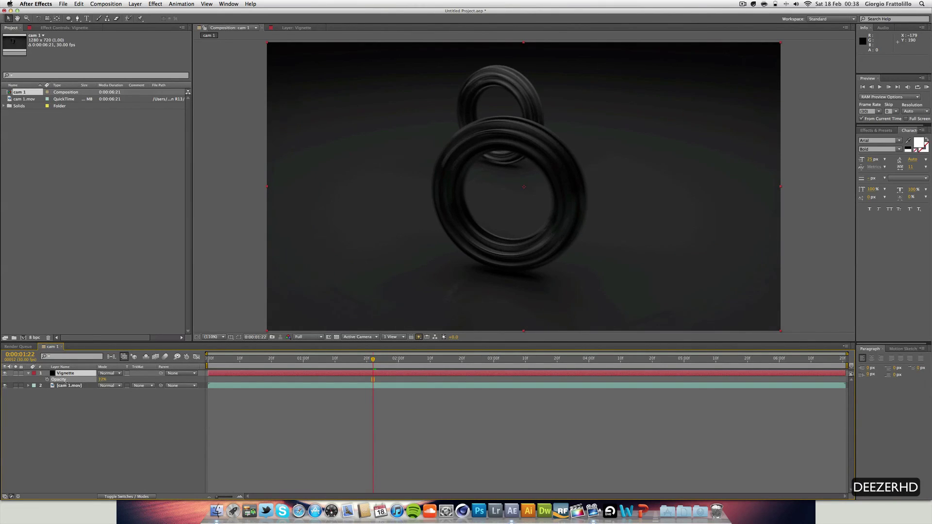
left_click(29, 373)
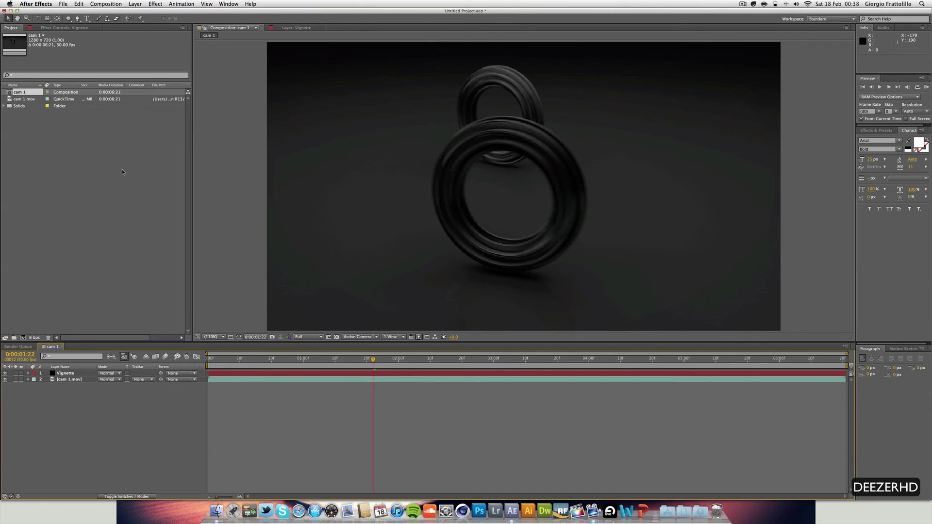
Add an adjustment layer above the Vignette layer and rename it as CC.
left_click(135, 4)
mouse_move(160, 12)
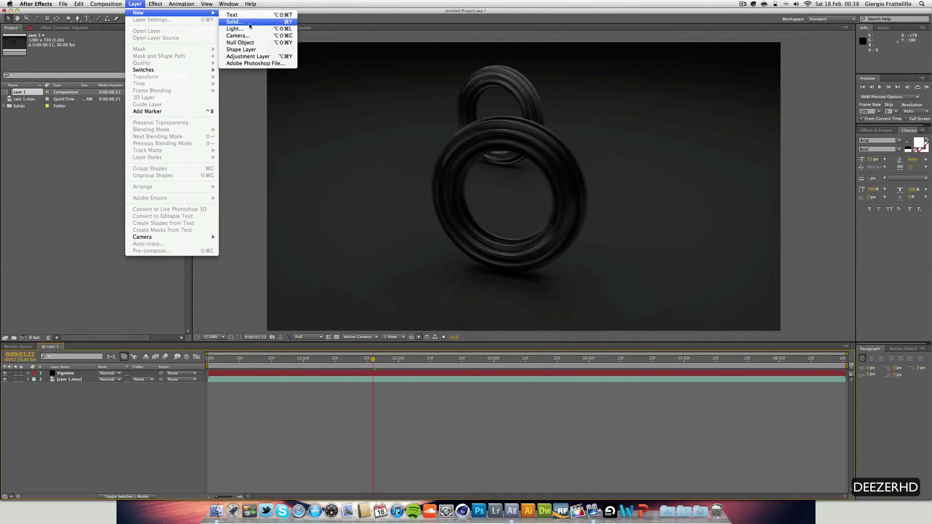
left_click(238, 56)
key("Return")
type("CC")
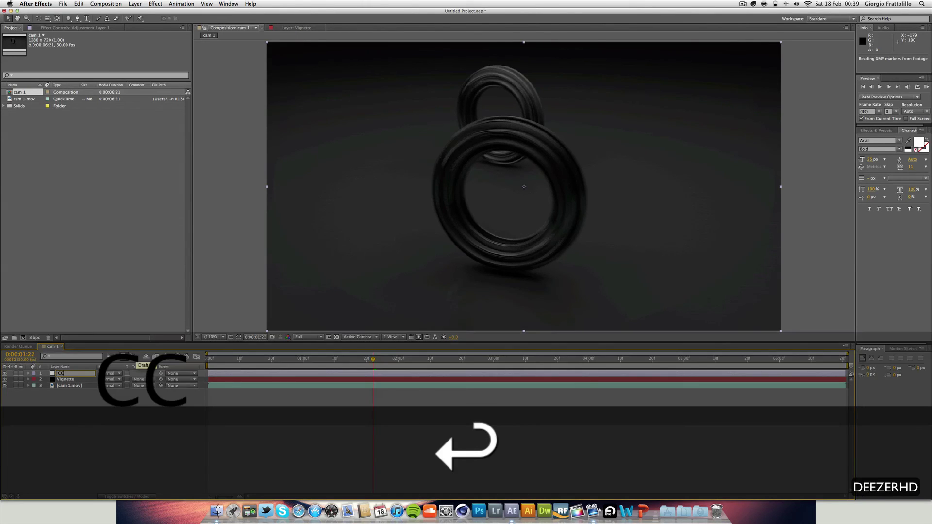
key("Return")
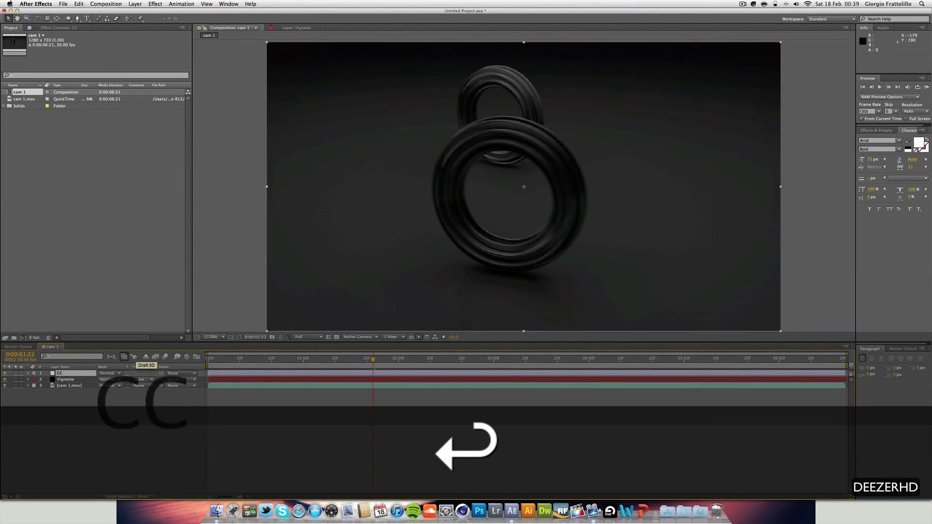
Apply the Curves color correction effect to the CC adjustment layer.
left_click(156, 5)
mouse_move(173, 60)
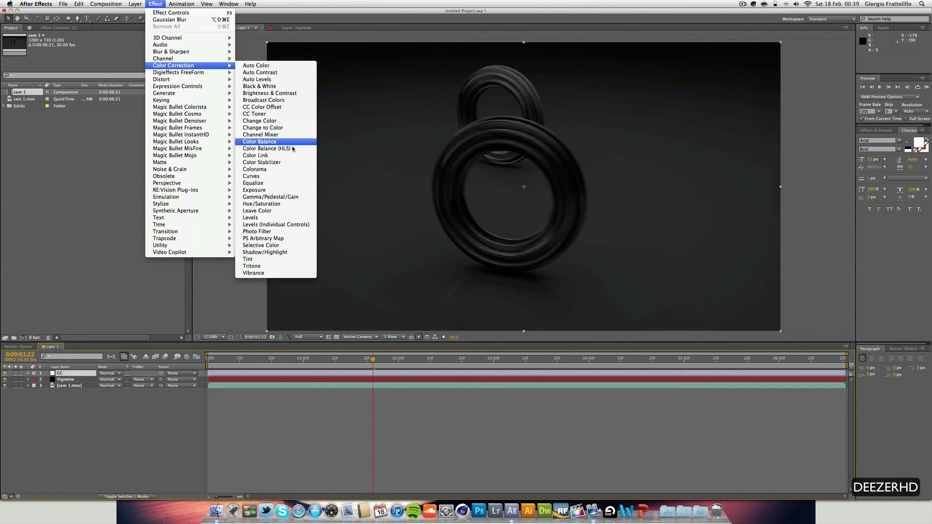
left_click(262, 176)
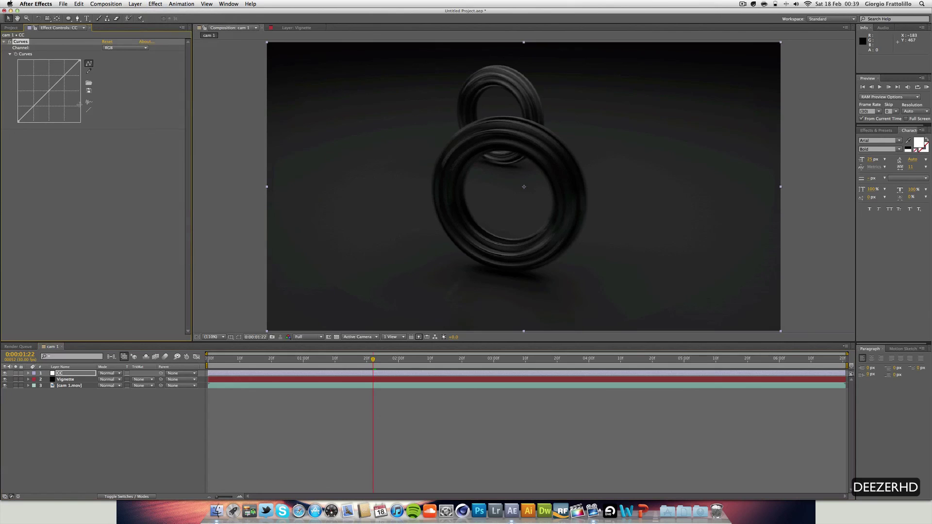
Try lifting the shadows of the RGB curve and bending the Red channel curve into an S shape.
left_click_drag(41, 106, 64, 77)
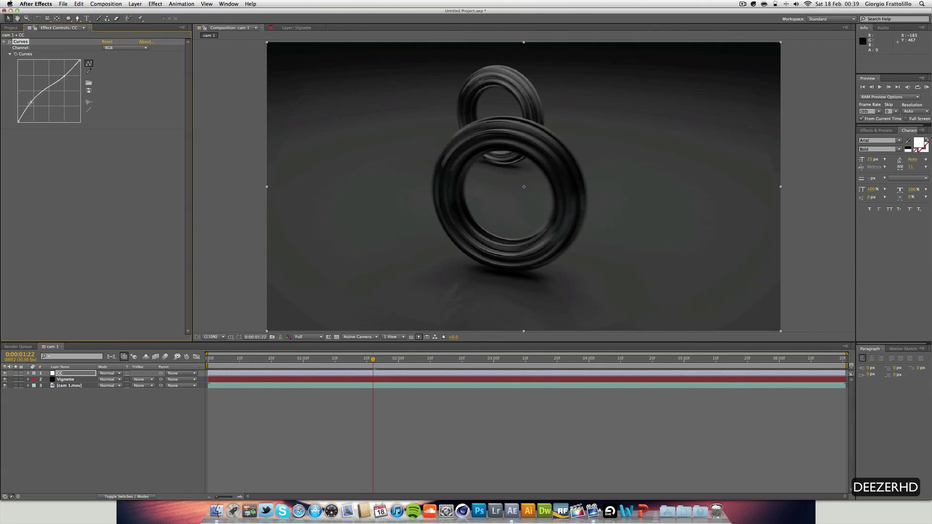
left_click_drag(31, 102, 32, 105)
left_click(111, 47)
left_click(112, 61)
left_click_drag(48, 110, 39, 111)
left_click_drag(62, 81, 72, 61)
Try further curve adjustments, ending with the Blue channel's end points, and reset the Curves effect to its defaults.
left_click(109, 48)
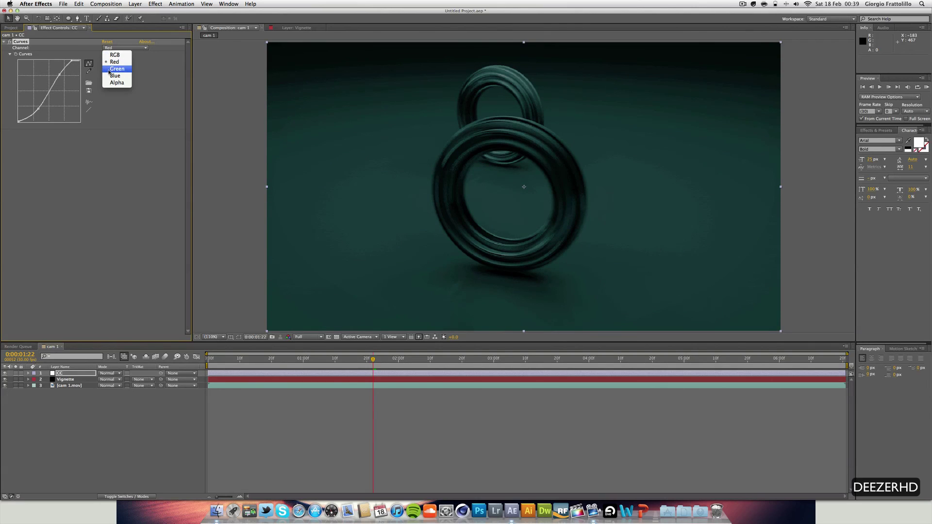
left_click(7, 144)
left_click(125, 48)
left_click(125, 56)
left_click(32, 107)
left_click_drag(63, 78, 61, 72)
left_click(125, 47)
left_click(116, 78)
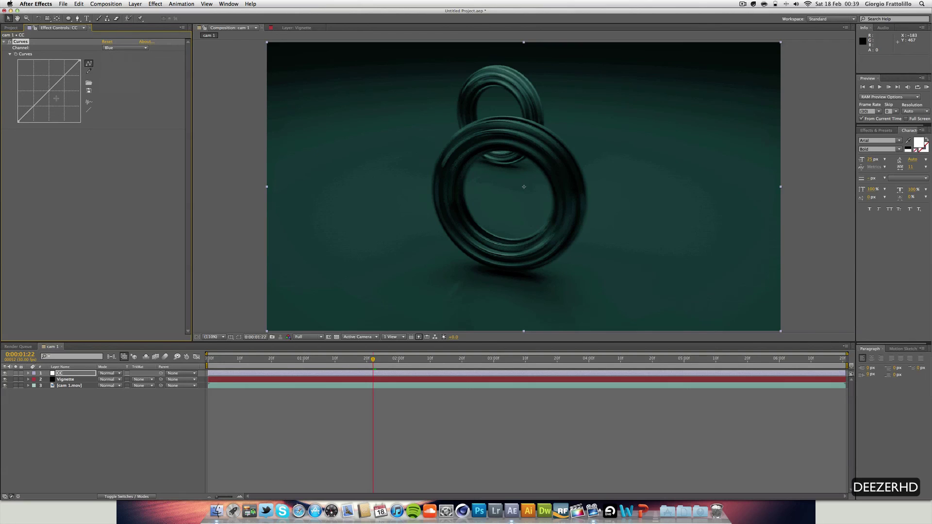
left_click_drag(18, 121, 18, 117)
left_click_drag(80, 60, 79, 66)
left_click(107, 41)
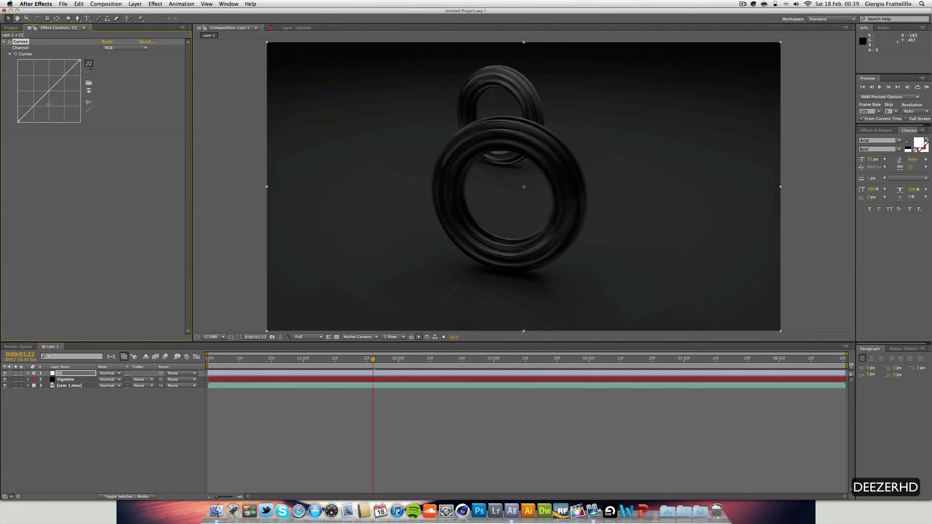
Brighten the shadows with a raised point on the RGB curve and anchor its highlights with a second point.
left_click_drag(35, 107, 31, 103)
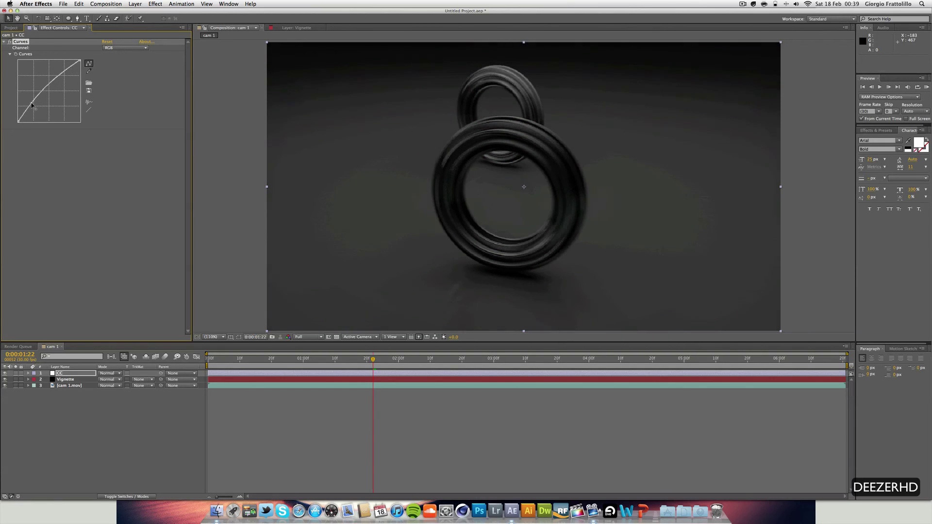
left_click_drag(67, 73, 67, 75)
Set the Vignette layer's opacity to 100% and return to the cam 1 composition view.
double_click(71, 385)
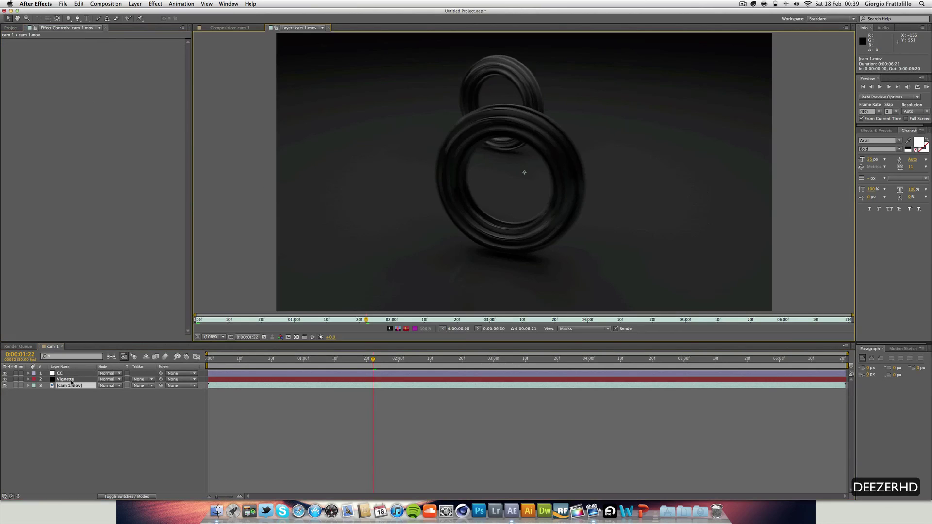
left_click(70, 379)
key("t")
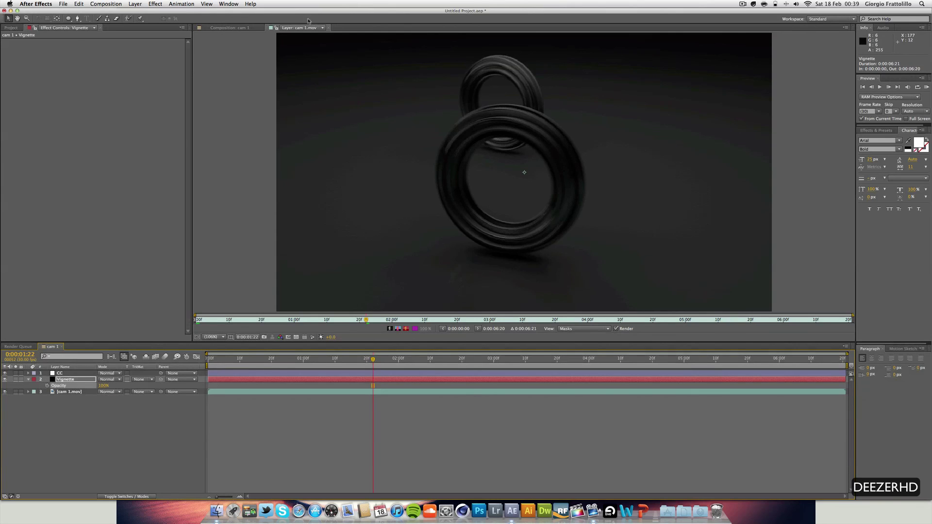
left_click(228, 27)
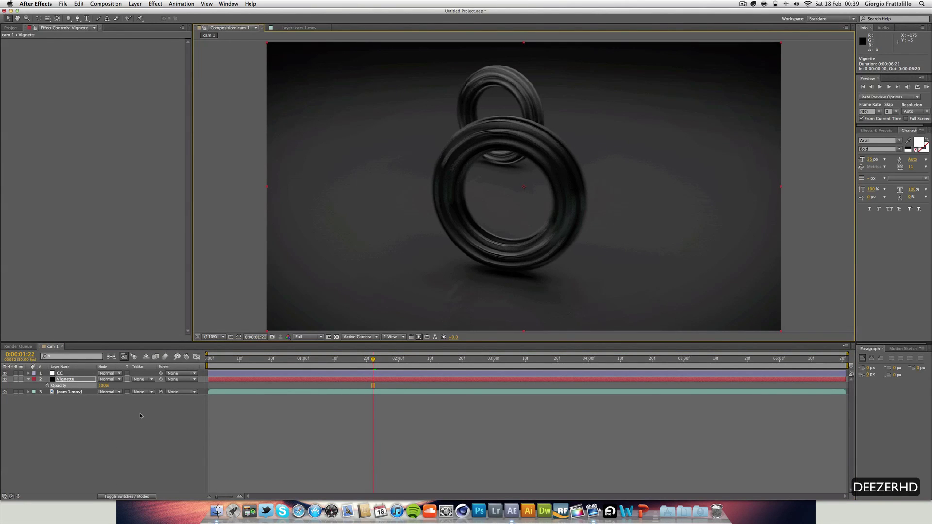
Set the Vignette mask's expansion to 85 pixels and deselect the layer.
left_click(80, 380)
key("m")
key("m")
key("m")
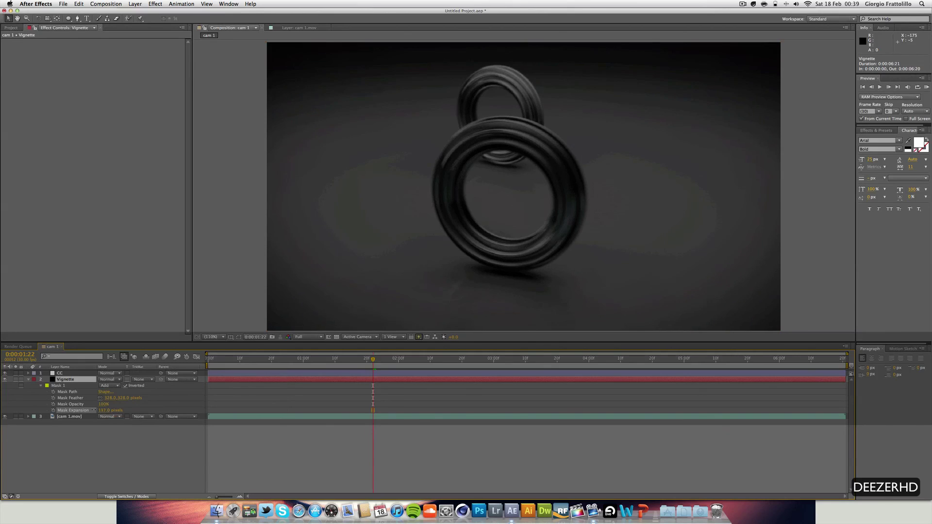
left_click(73, 410)
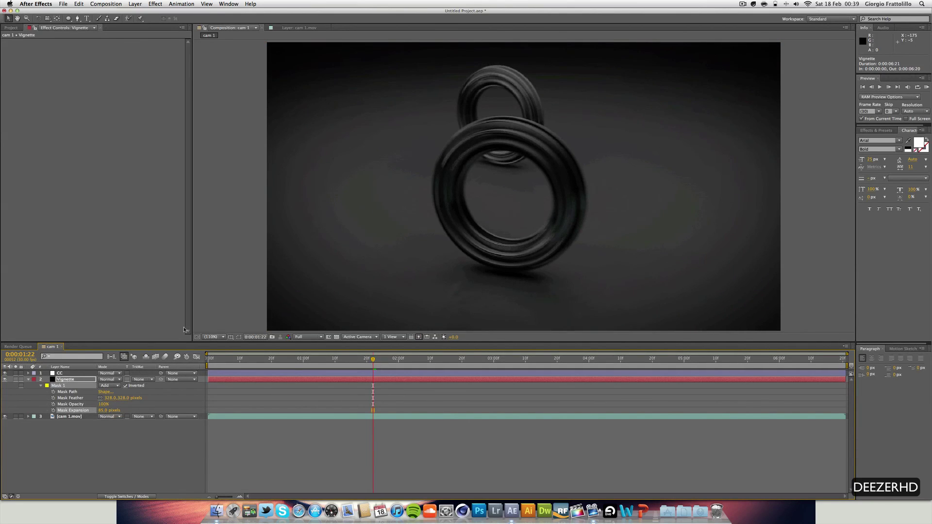
left_click(226, 261)
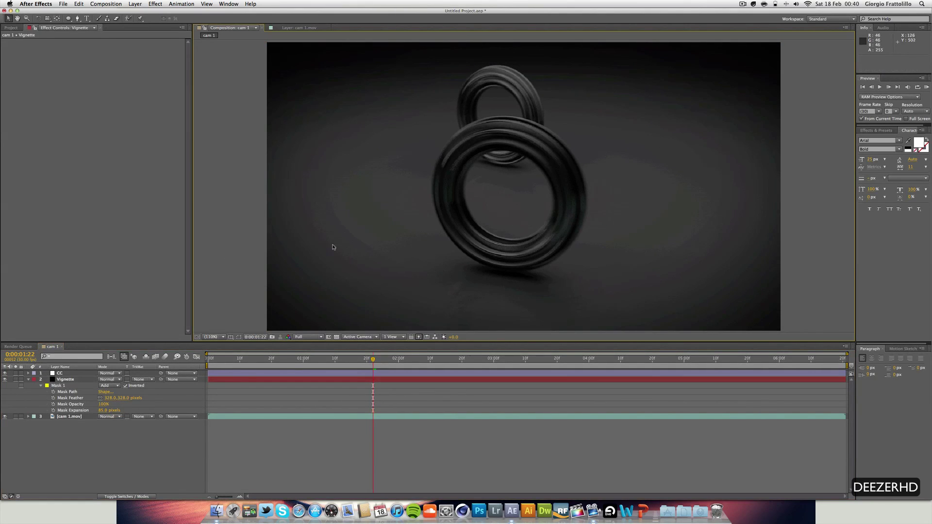
Scrub the graded composition through 0:00:04:09 to its last frame at 0:00:06:20 and collapse the Vignette layer's properties.
left_click_drag(437, 361, 617, 362)
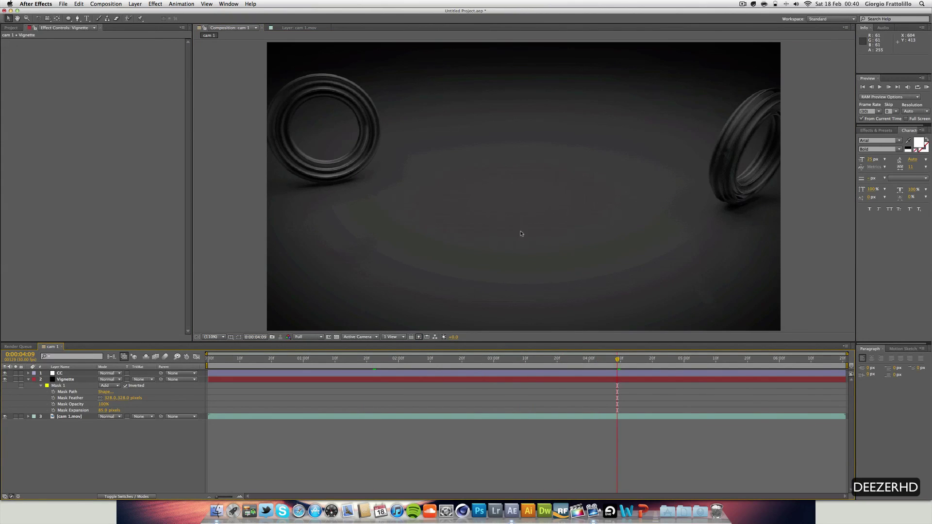
left_click(29, 380)
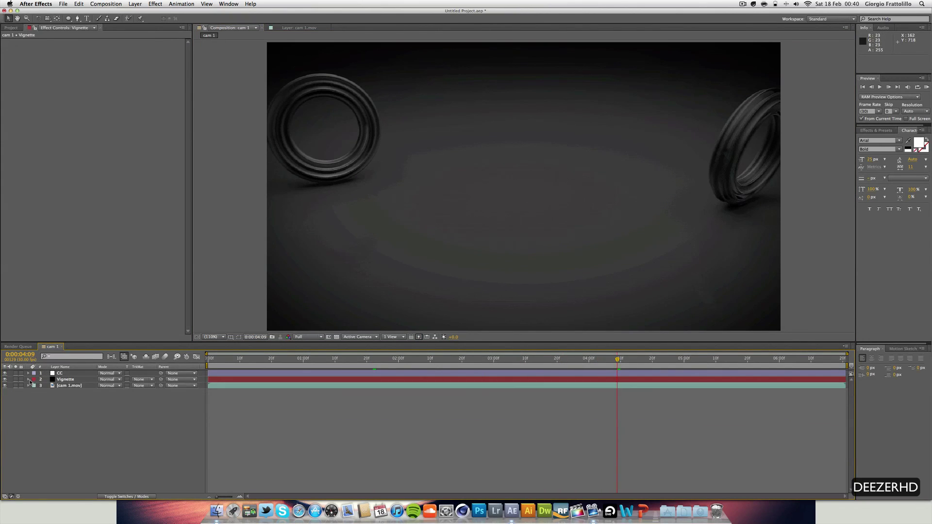
left_click_drag(617, 361, 843, 376)
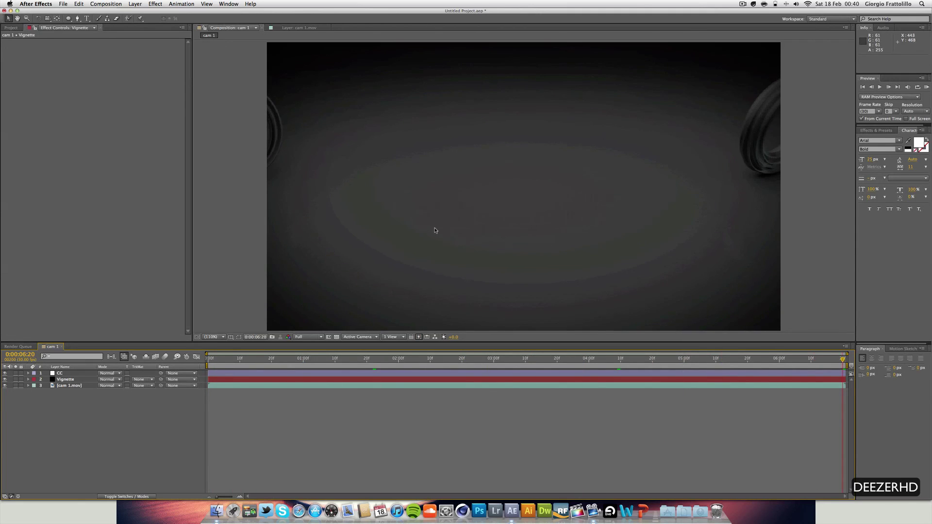